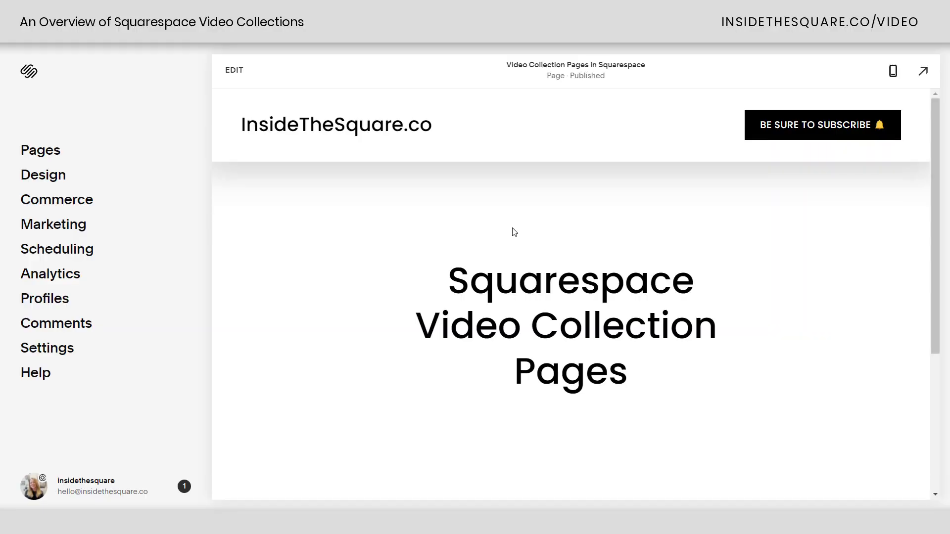
- Add a Videos collection page to the main navigation, keeping the name Videos 2
{"action": "left_click", "coordinate": [41, 154]}
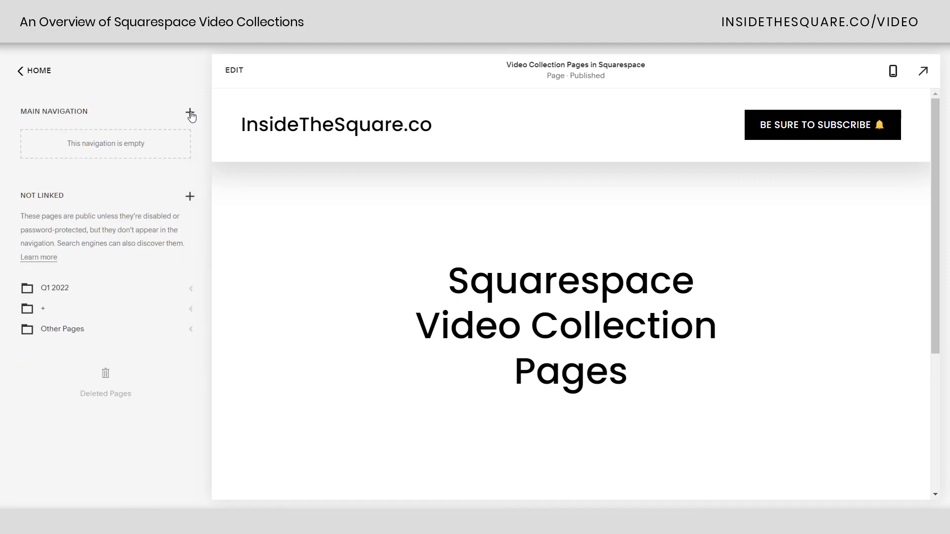
{"action": "left_click", "coordinate": [190, 113]}
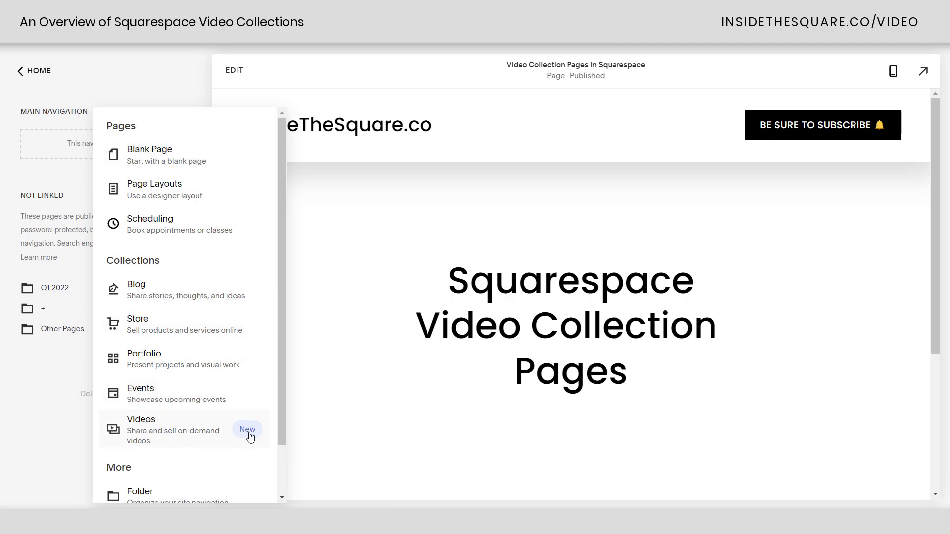
{"action": "left_click", "coordinate": [216, 434]}
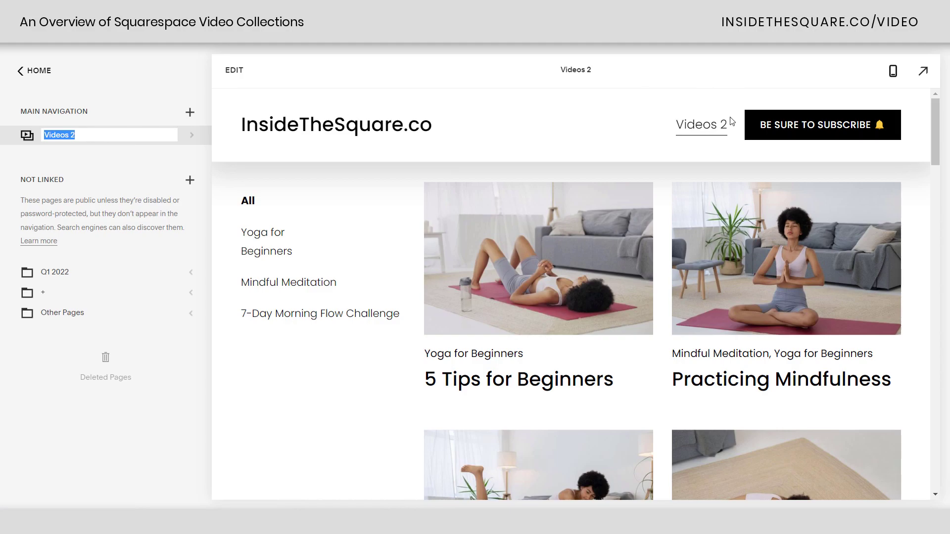
{"action": "key", "text": "Return"}
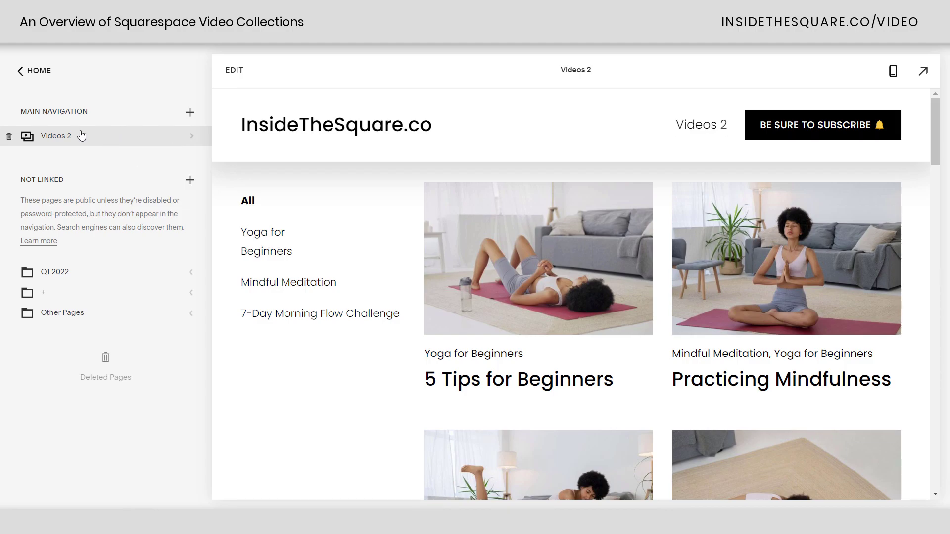
- Move Videos 2 under Not Linked, switch off Enable Page, and save
{"action": "left_click_drag", "start_coordinate": [112, 141], "coordinate": [143, 289]}
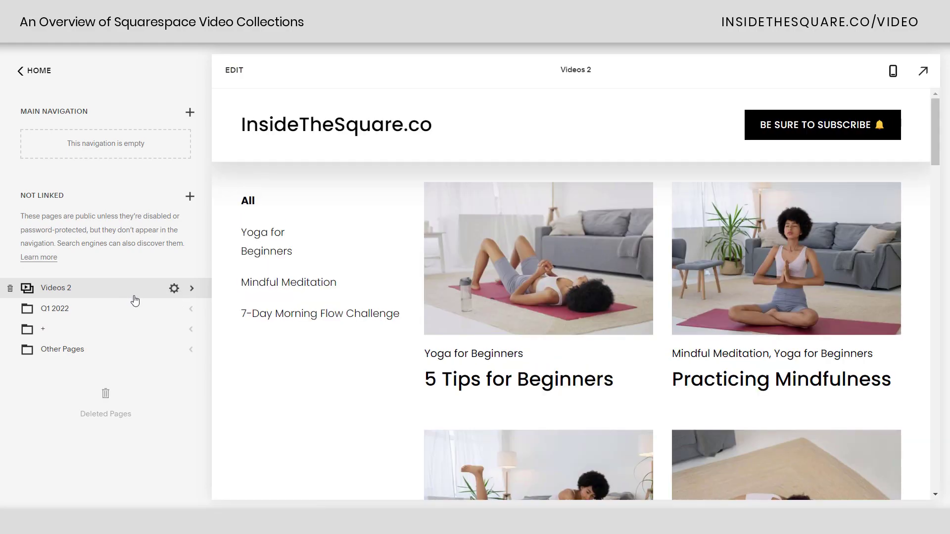
{"action": "left_click", "coordinate": [175, 291]}
{"action": "left_click", "coordinate": [700, 400]}
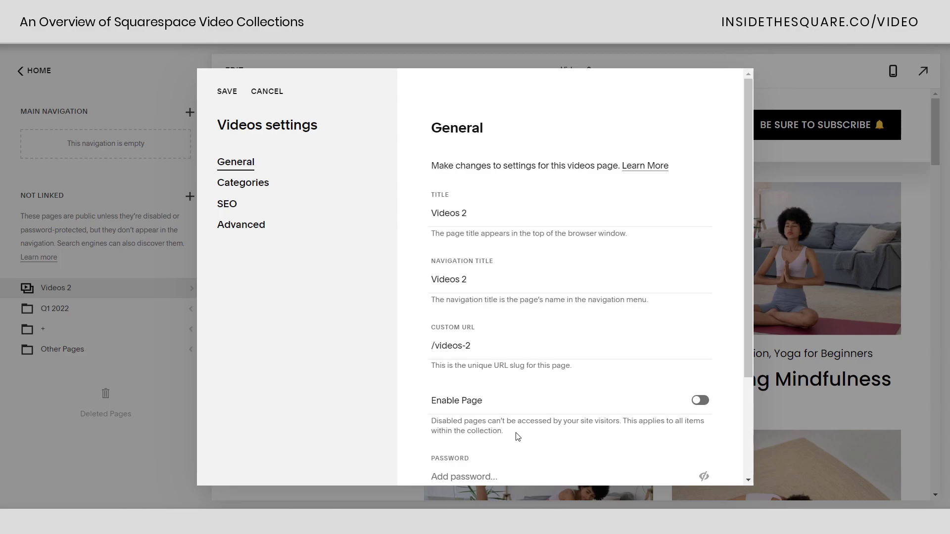
{"action": "left_click_drag", "start_coordinate": [621, 423], "coordinate": [430, 423]}
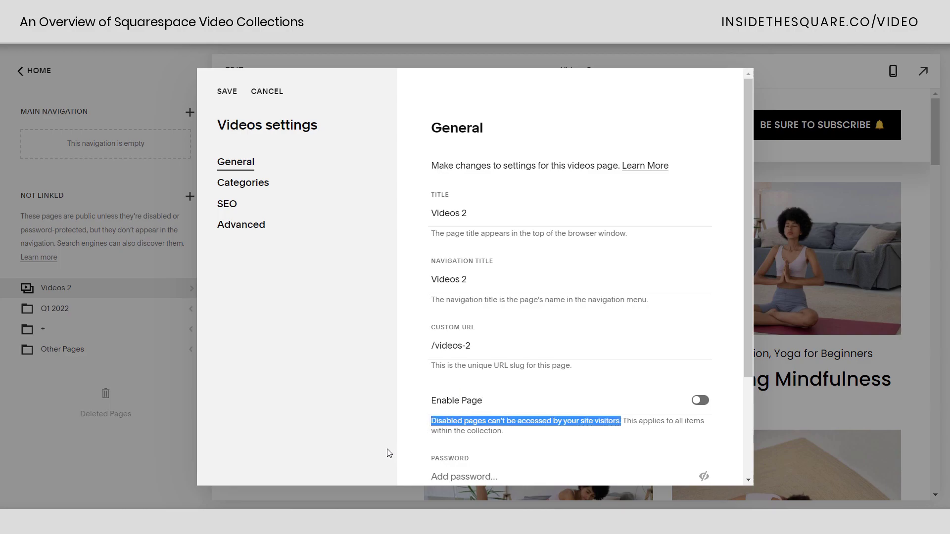
{"action": "left_click", "coordinate": [225, 92]}
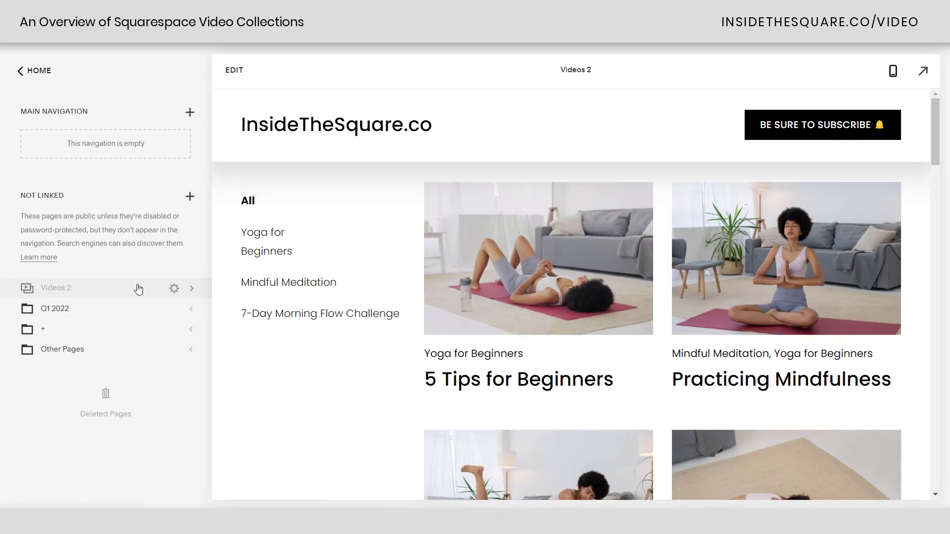
- Reopen the Videos 2 settings, close them unchanged, and start editing the page
{"action": "left_click", "coordinate": [174, 292]}
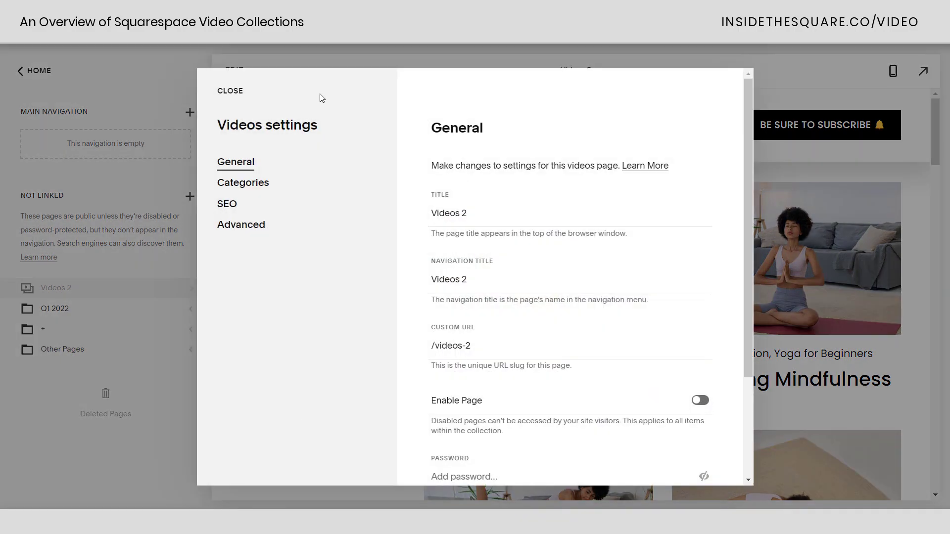
{"action": "left_click", "coordinate": [230, 91]}
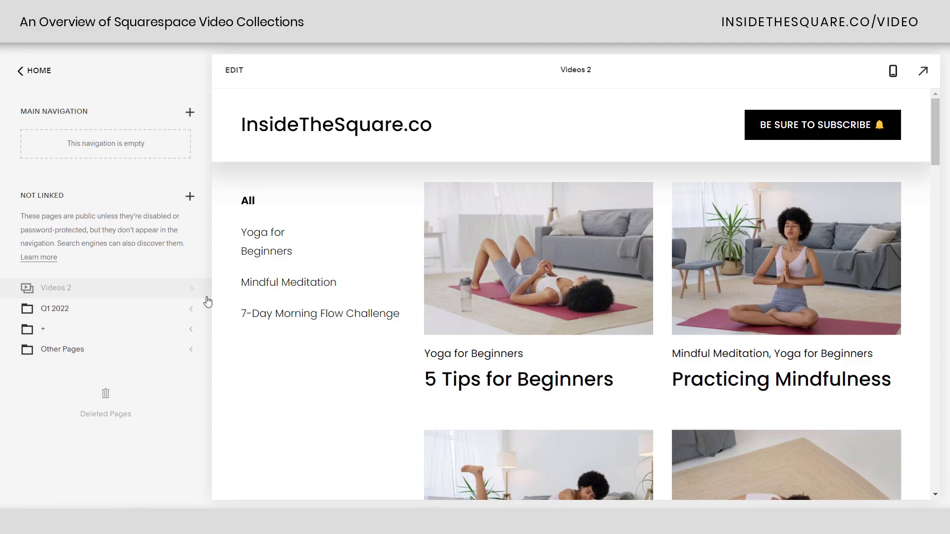
{"action": "left_click", "coordinate": [244, 70]}
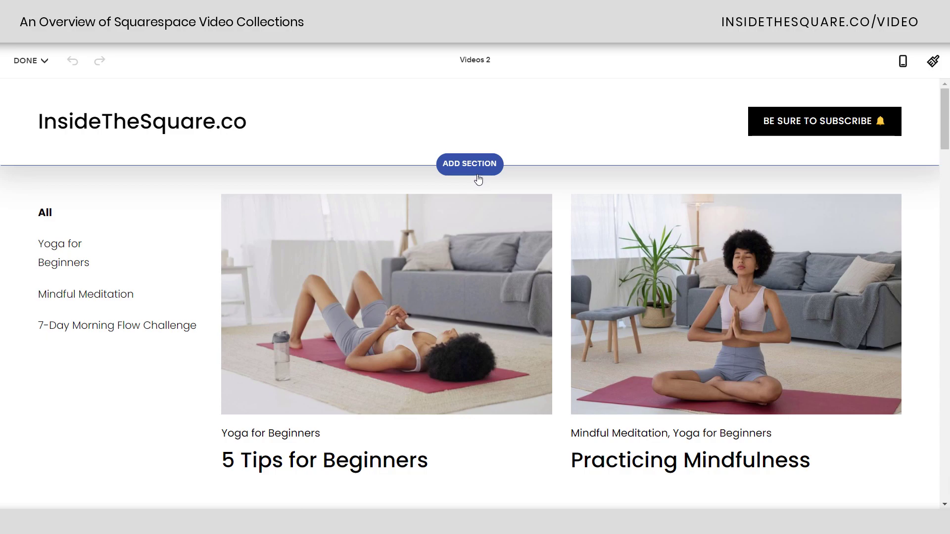
- Insert a landscape headline section with a 'Make It' button above the video grid
{"action": "left_click", "coordinate": [478, 178]}
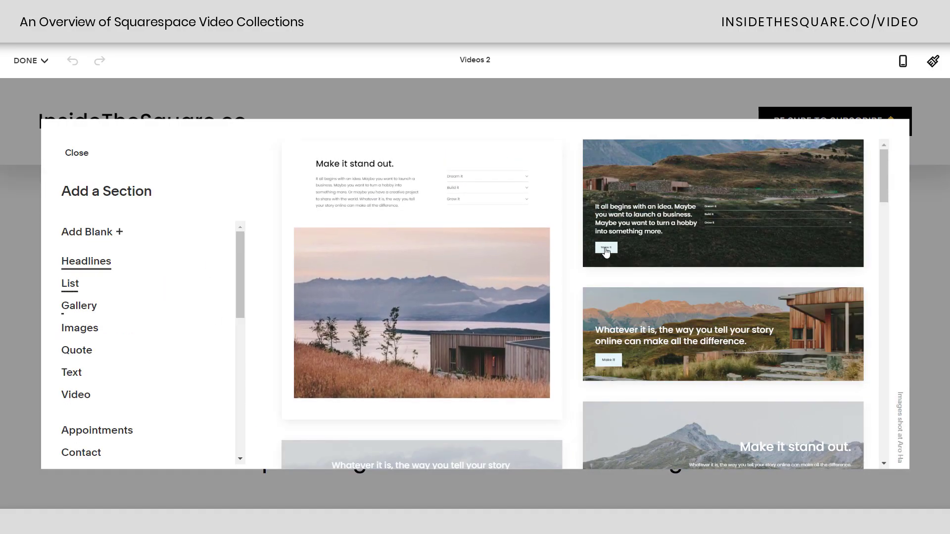
{"action": "scroll", "coordinate": [606, 251], "scroll_direction": "down", "scroll_amount": 3}
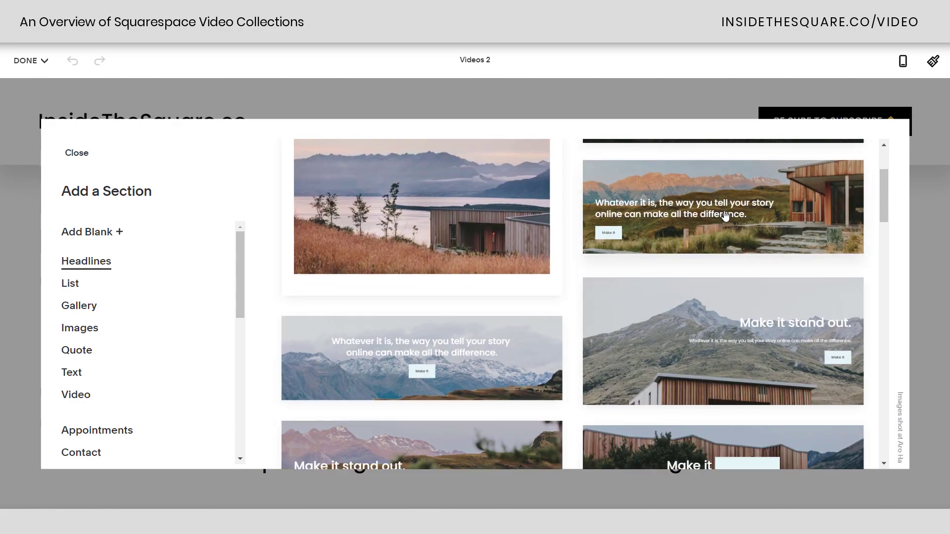
{"action": "scroll", "coordinate": [713, 212], "scroll_direction": "down", "scroll_amount": 10}
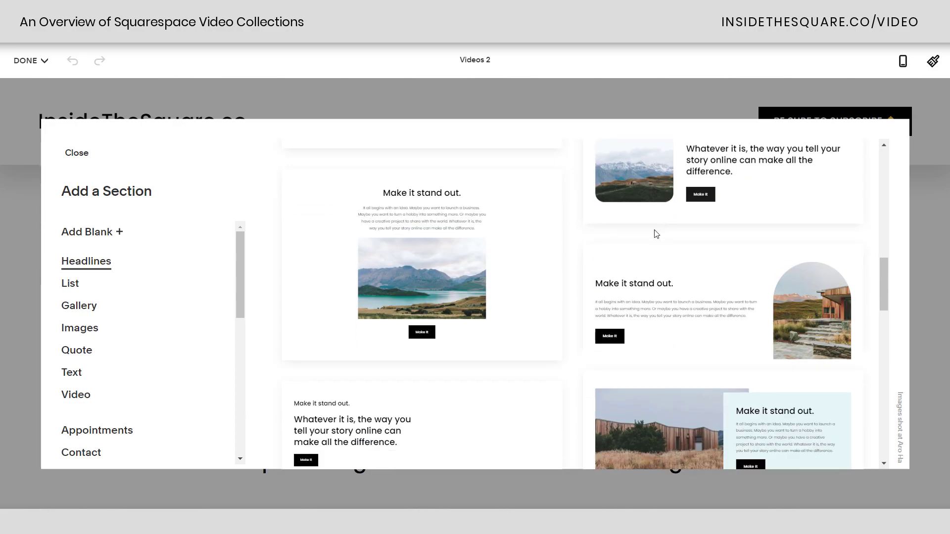
{"action": "left_click", "coordinate": [79, 306]}
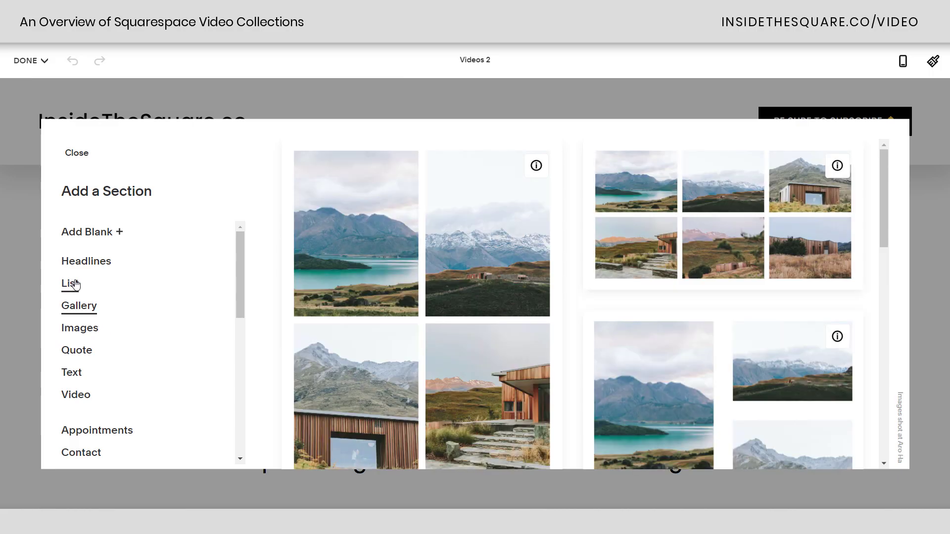
{"action": "left_click", "coordinate": [70, 283]}
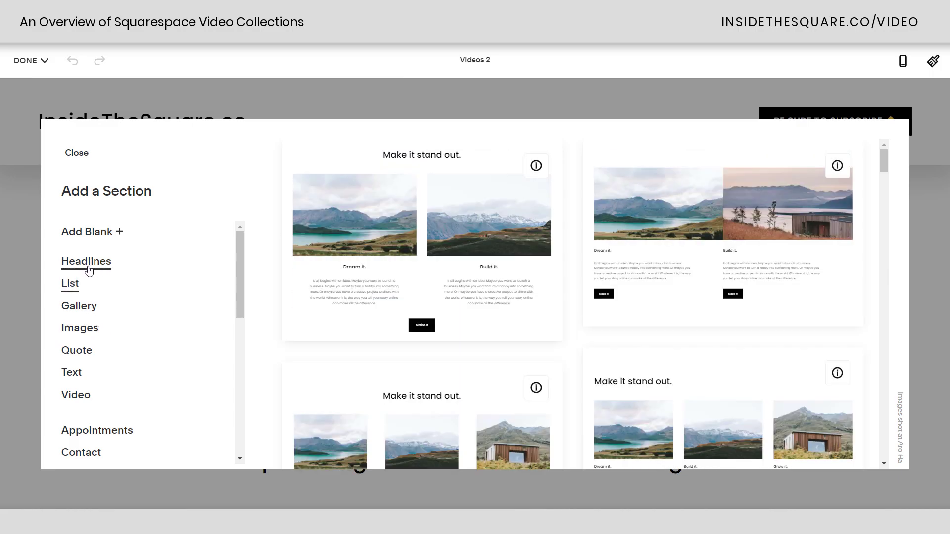
{"action": "left_click", "coordinate": [87, 268]}
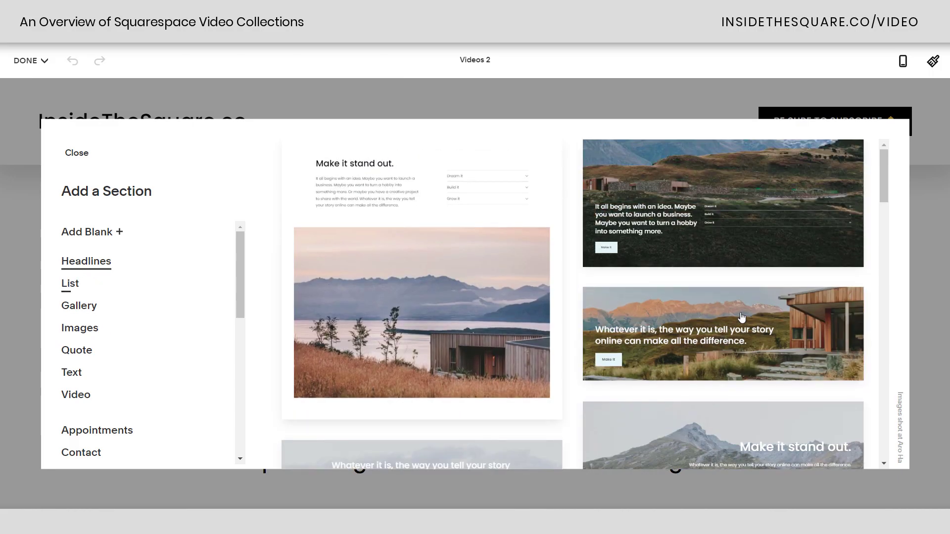
{"action": "left_click", "coordinate": [760, 304]}
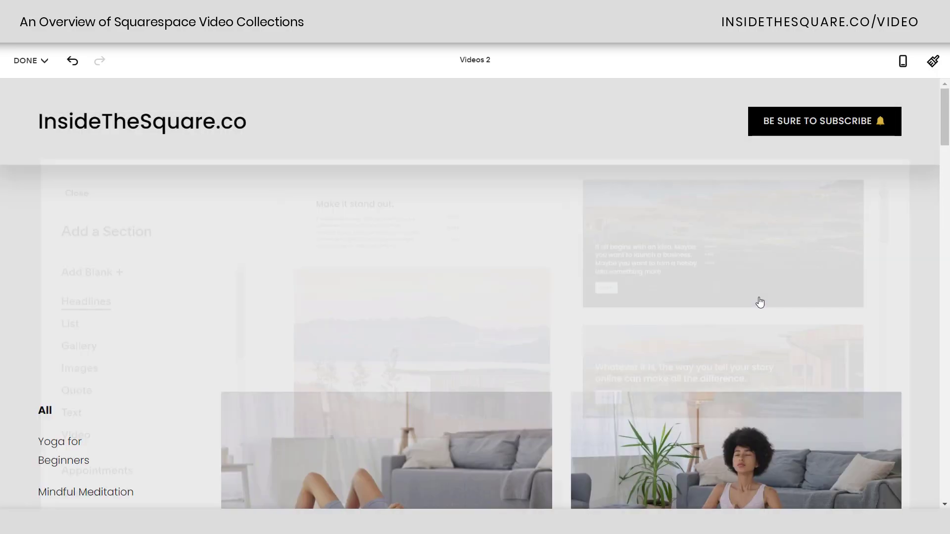
{"action": "scroll", "coordinate": [551, 266], "scroll_direction": "down", "scroll_amount": 10}
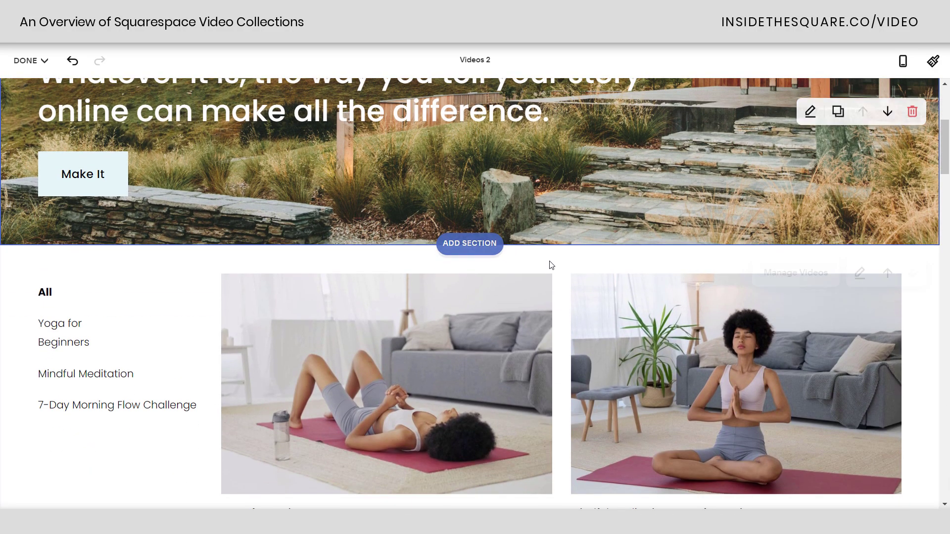
{"action": "scroll", "coordinate": [589, 327], "scroll_direction": "down", "scroll_amount": 20}
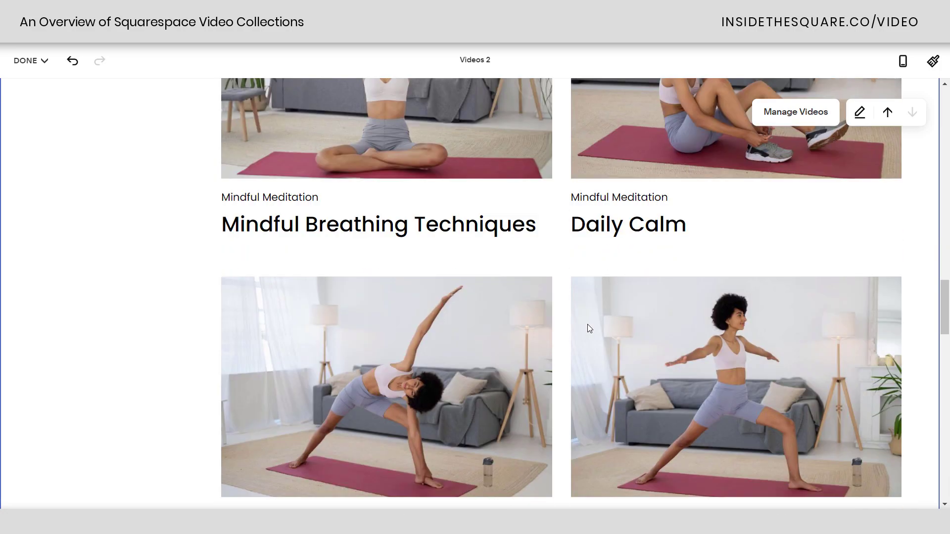
{"action": "scroll", "coordinate": [586, 330], "scroll_direction": "down", "scroll_amount": 15}
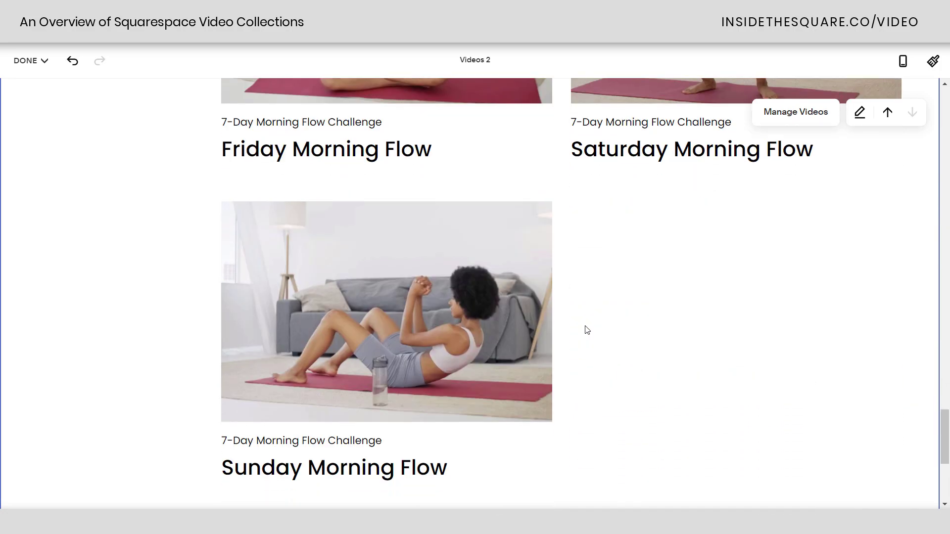
{"action": "scroll", "coordinate": [584, 250], "scroll_direction": "up", "scroll_amount": 3}
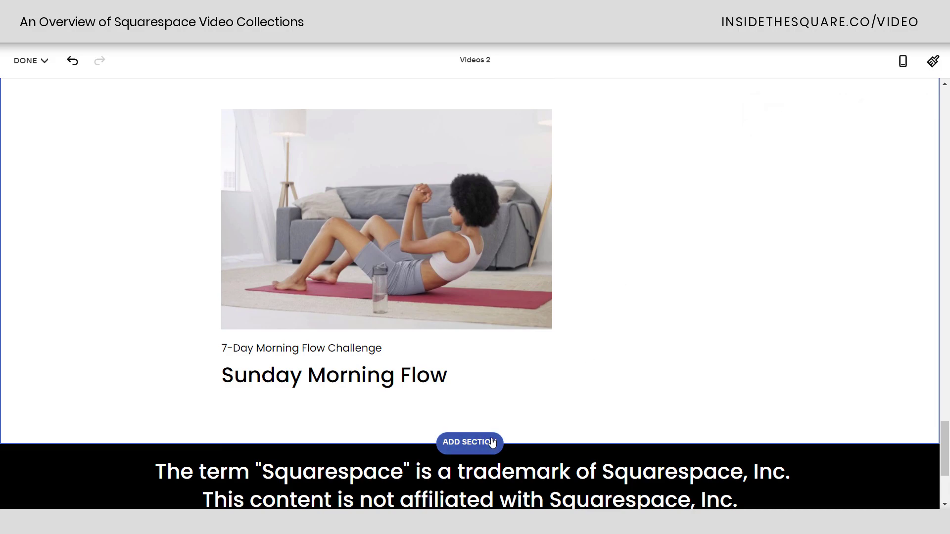
- Insert a 'Subscribe to our newsletter' sign-up section below the video grid
{"action": "left_click", "coordinate": [471, 442]}
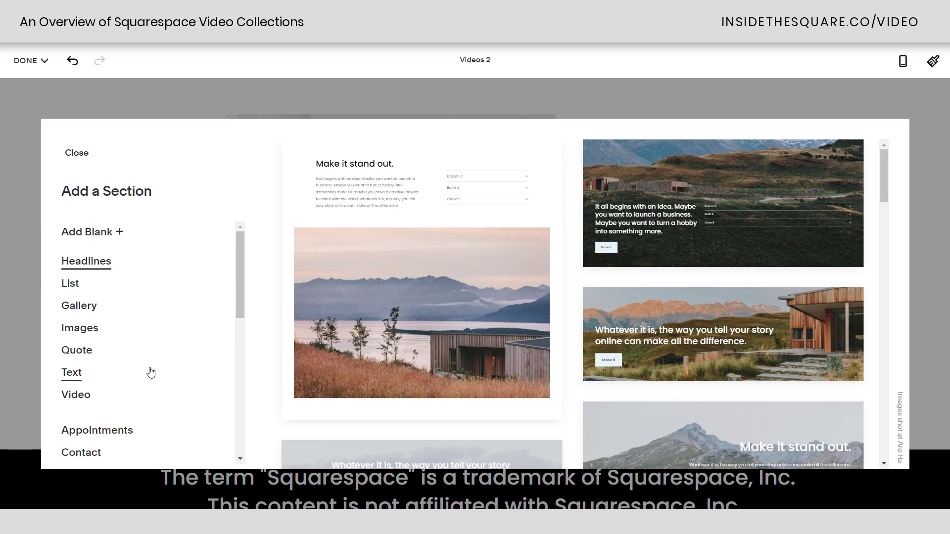
{"action": "scroll", "coordinate": [148, 372], "scroll_direction": "down", "scroll_amount": 5}
{"action": "scroll", "coordinate": [124, 376], "scroll_direction": "up", "scroll_amount": 4}
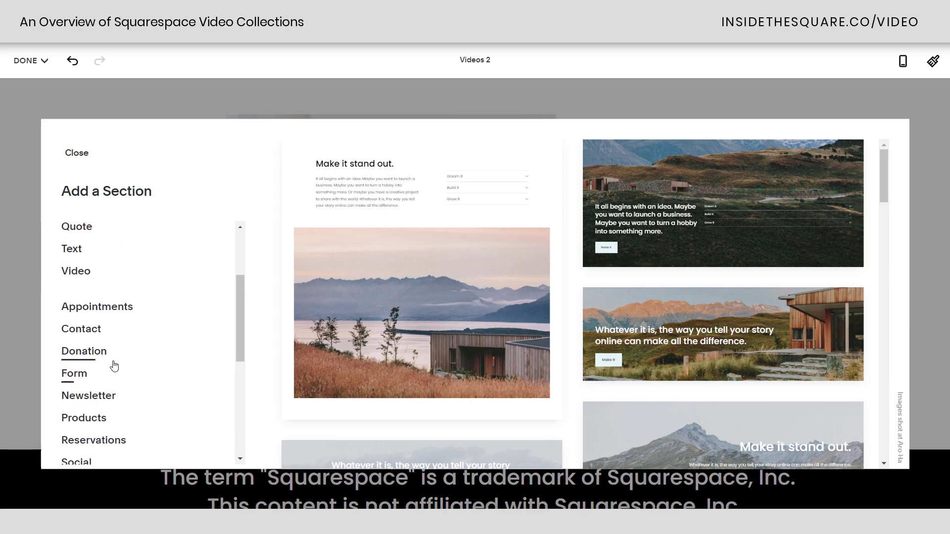
{"action": "left_click", "coordinate": [112, 397]}
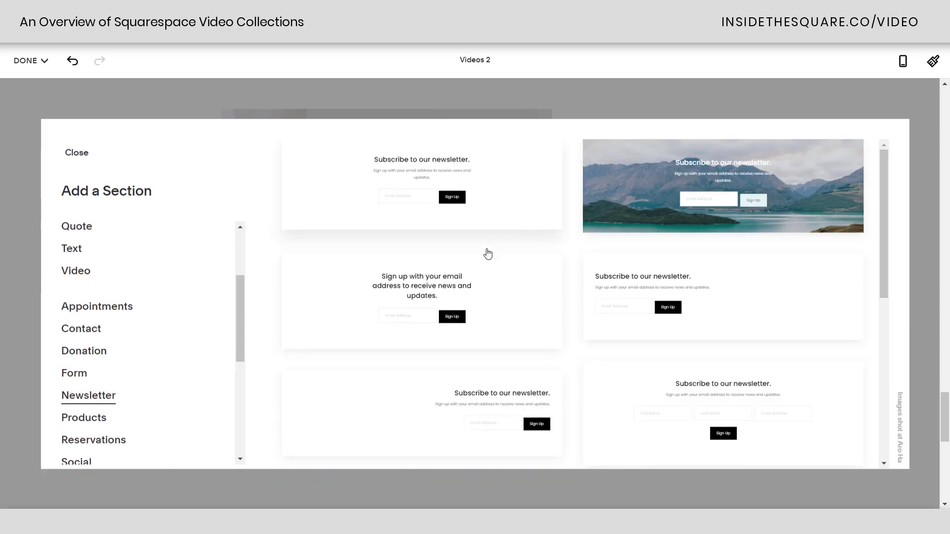
{"action": "left_click", "coordinate": [470, 269]}
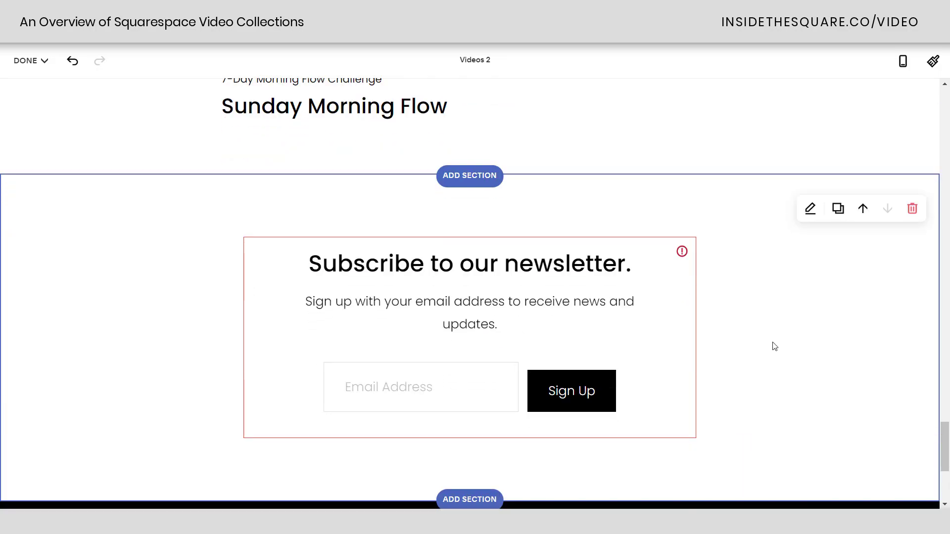
{"action": "scroll", "coordinate": [772, 342], "scroll_direction": "up", "scroll_amount": 20}
{"action": "scroll", "coordinate": [747, 347], "scroll_direction": "up", "scroll_amount": 15}
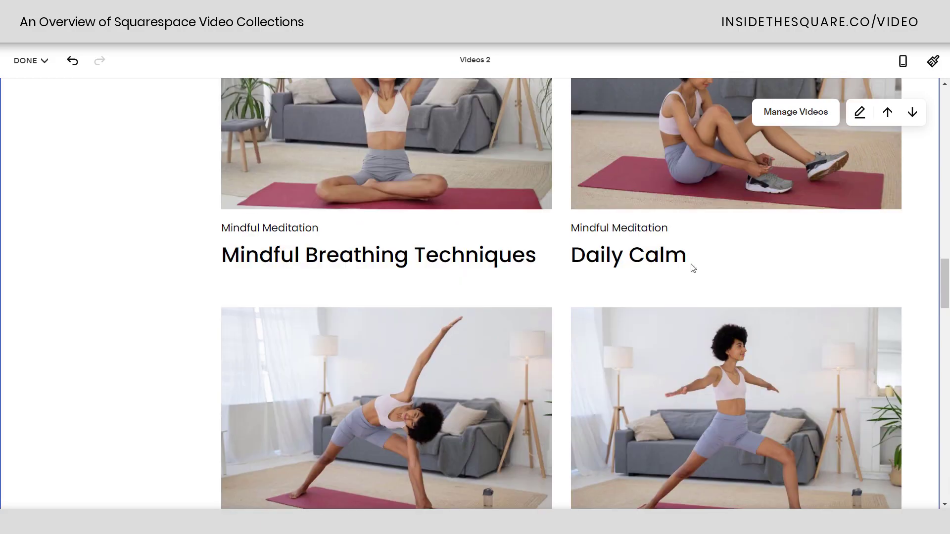
{"action": "scroll", "coordinate": [619, 267], "scroll_direction": "up", "scroll_amount": 10}
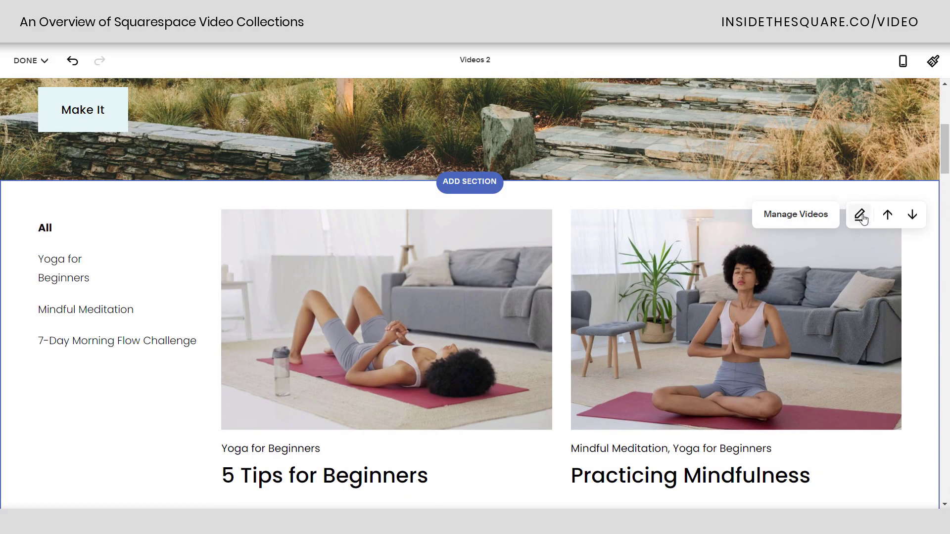
- Set the video grid to 4 columns with 77px horizontal and 15px vertical spacing
{"action": "left_click", "coordinate": [860, 216]}
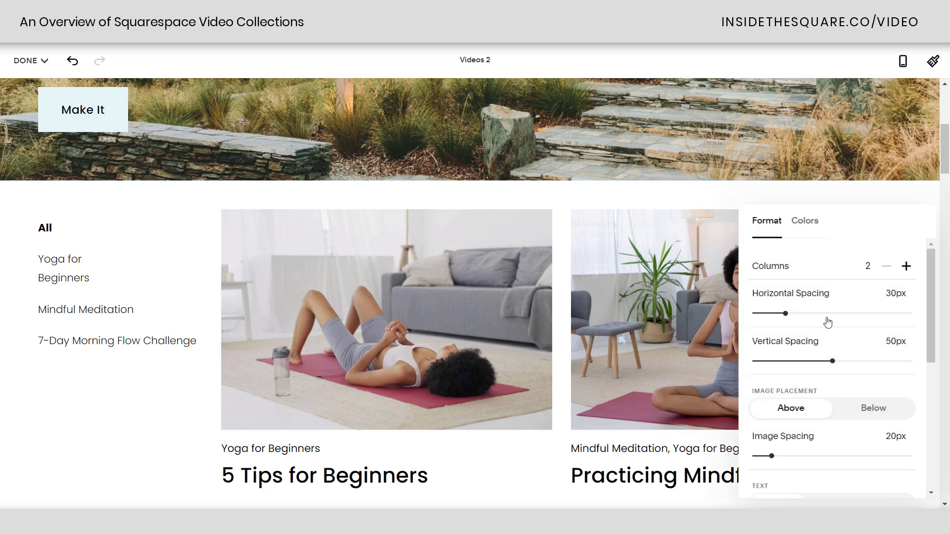
{"action": "scroll", "coordinate": [662, 332], "scroll_direction": "down", "scroll_amount": 1}
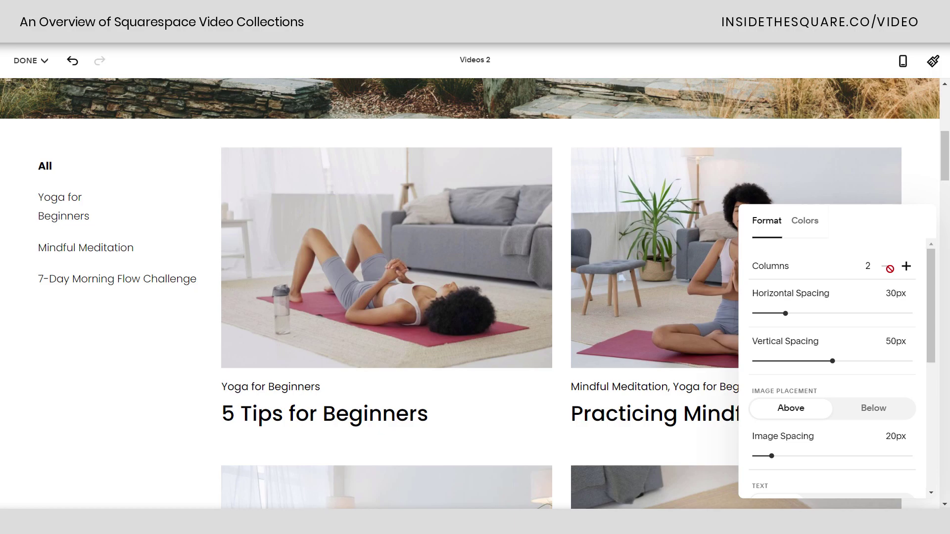
{"action": "left_click", "coordinate": [905, 267]}
{"action": "left_click", "coordinate": [906, 267]}
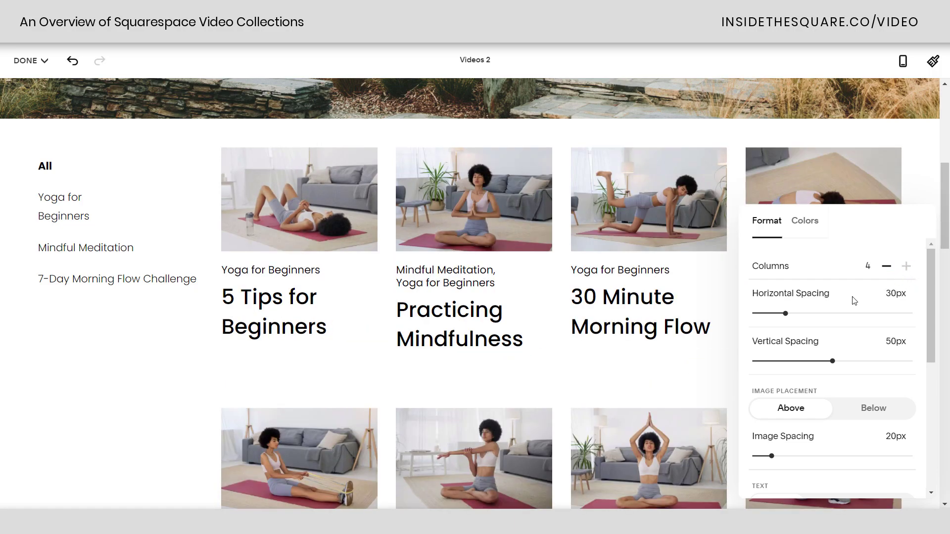
{"action": "left_click_drag", "start_coordinate": [787, 313], "coordinate": [834, 313]}
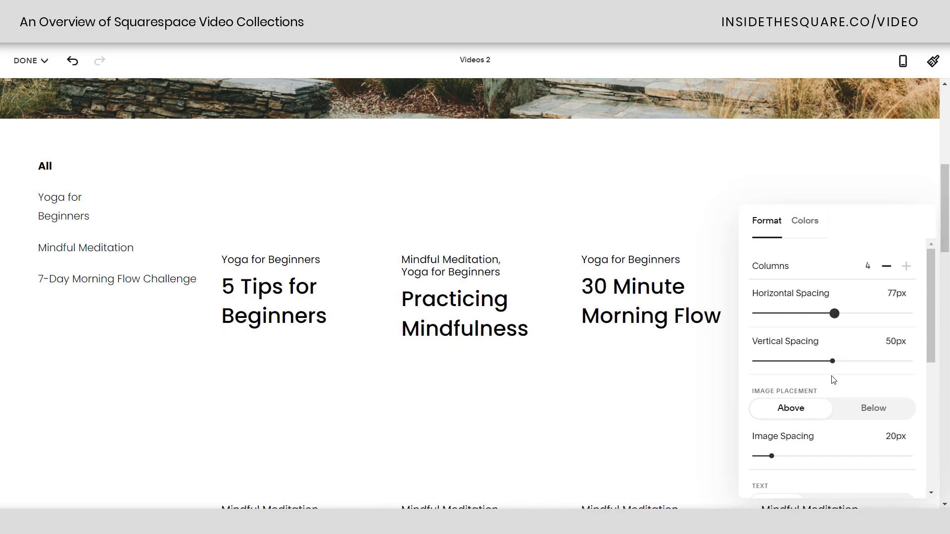
{"action": "left_click_drag", "start_coordinate": [834, 362], "coordinate": [776, 361]}
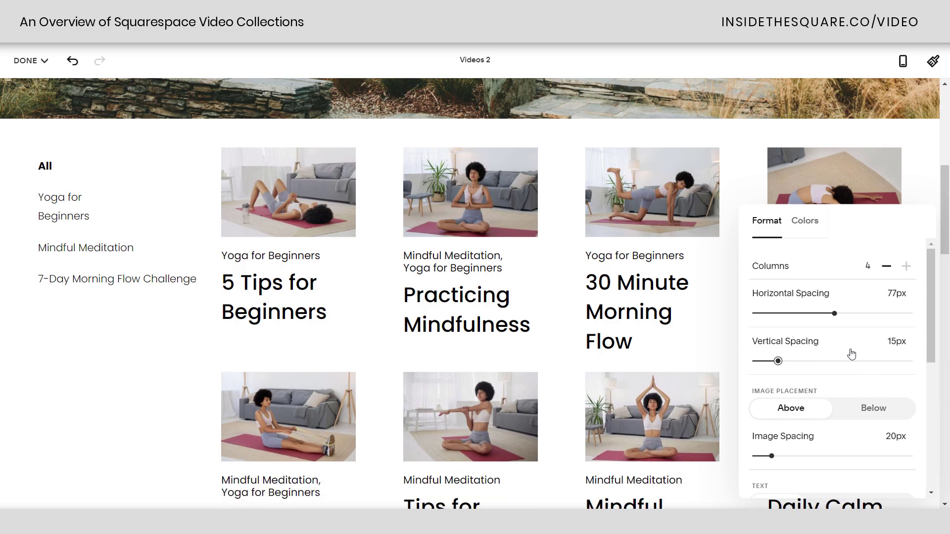
- Keep images above the text and set image spacing to 48px
{"action": "scroll", "coordinate": [843, 344], "scroll_direction": "down", "scroll_amount": 2}
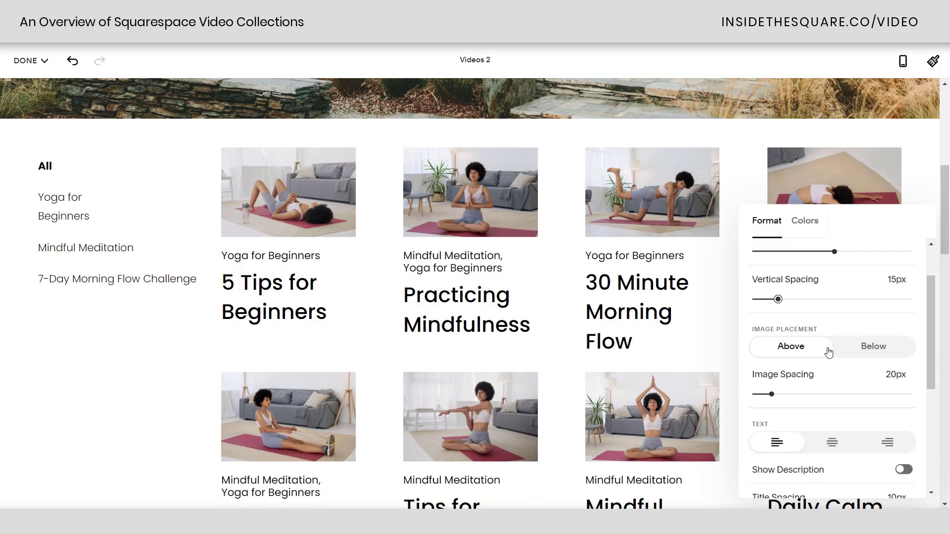
{"action": "left_click", "coordinate": [874, 349]}
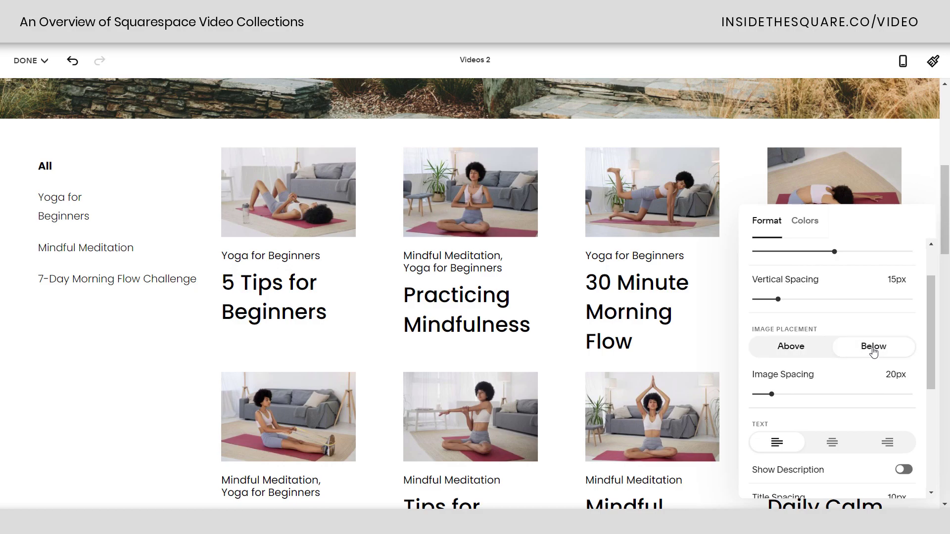
{"action": "left_click", "coordinate": [791, 349]}
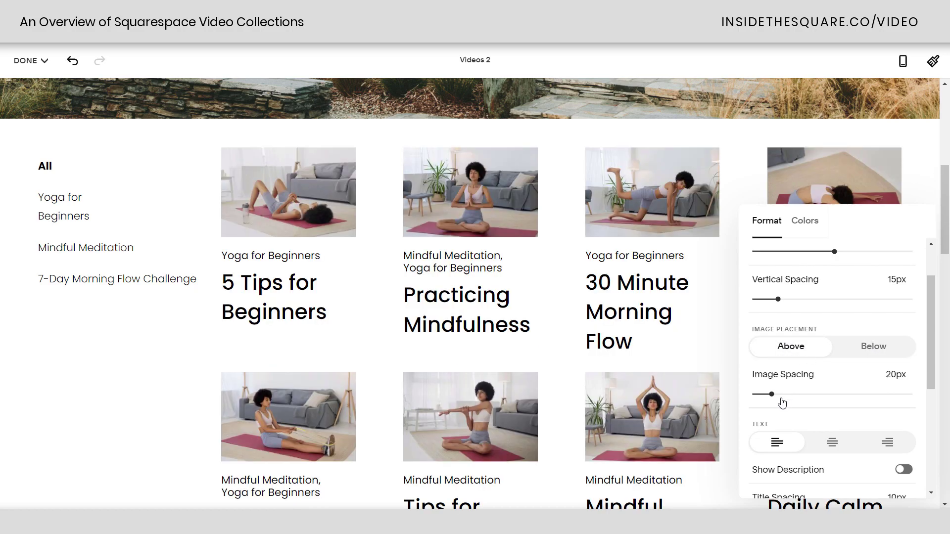
{"action": "left_click_drag", "start_coordinate": [770, 394], "coordinate": [820, 395]}
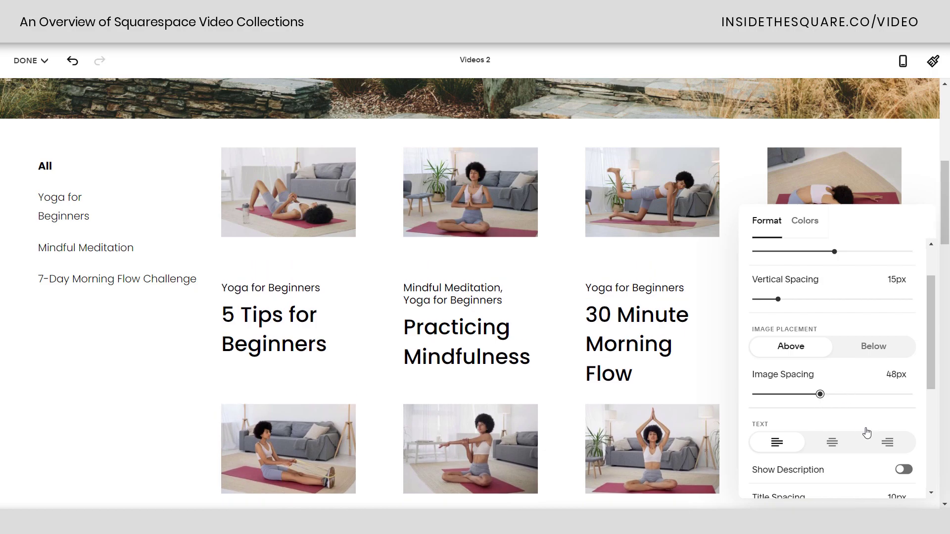
- Left-align card text, show descriptions, and set title spacing to 34px
{"action": "scroll", "coordinate": [841, 376], "scroll_direction": "down", "scroll_amount": 3}
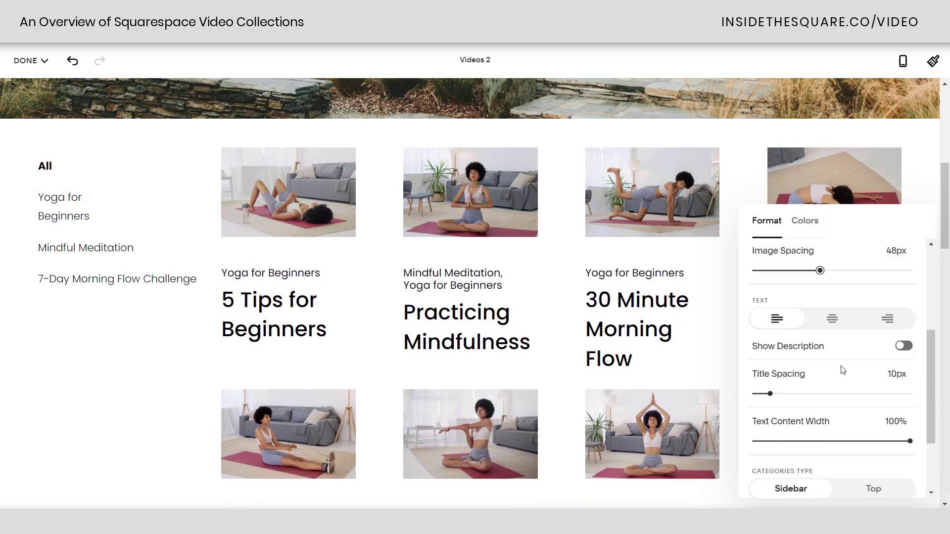
{"action": "left_click", "coordinate": [832, 318]}
{"action": "left_click", "coordinate": [893, 324]}
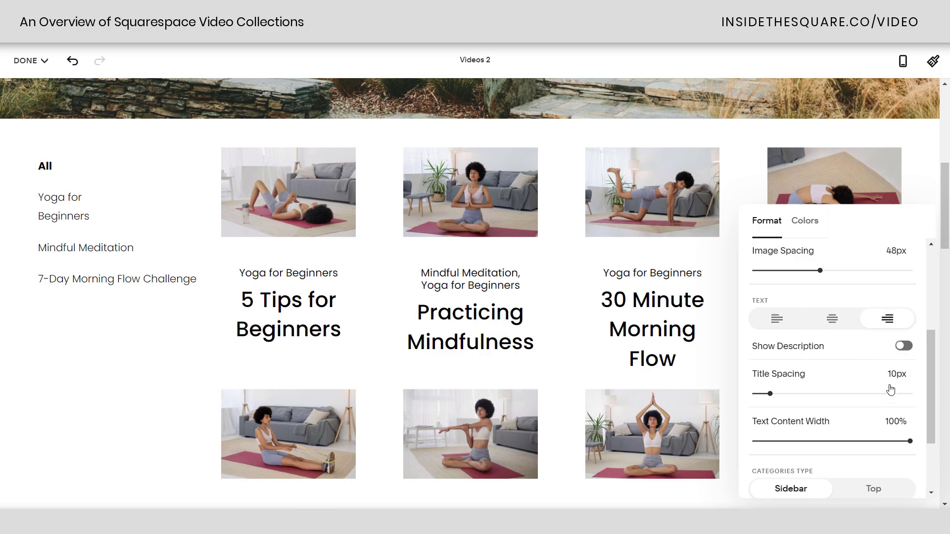
{"action": "left_click", "coordinate": [905, 347]}
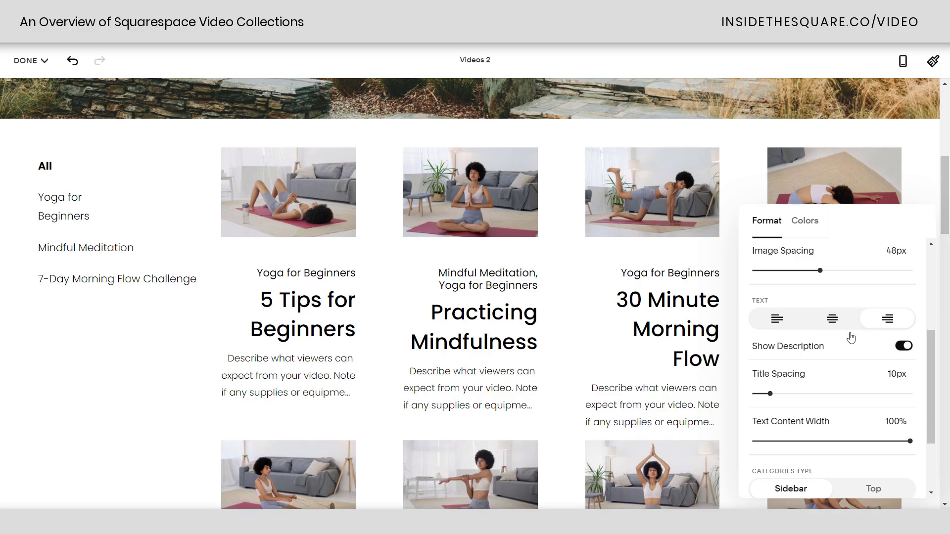
{"action": "left_click", "coordinate": [794, 325]}
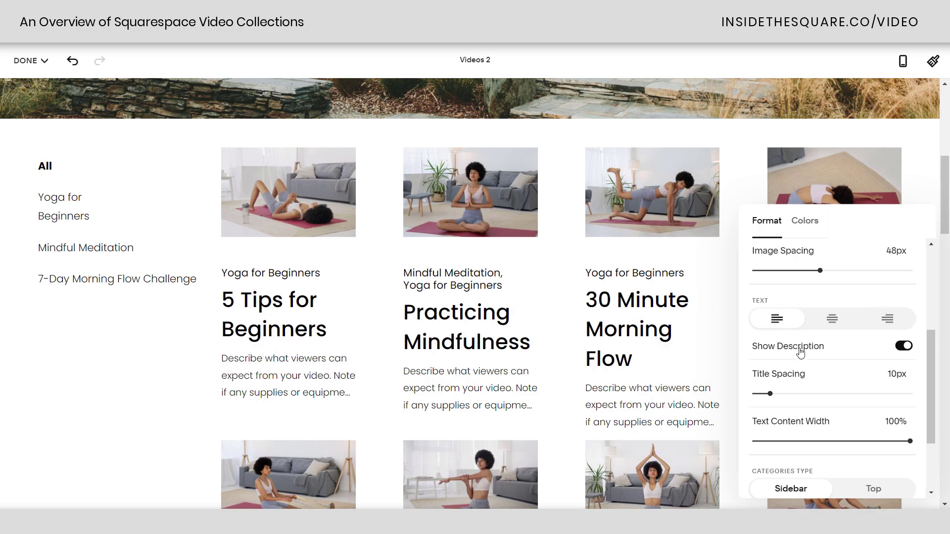
{"action": "scroll", "coordinate": [835, 363], "scroll_direction": "down", "scroll_amount": 2}
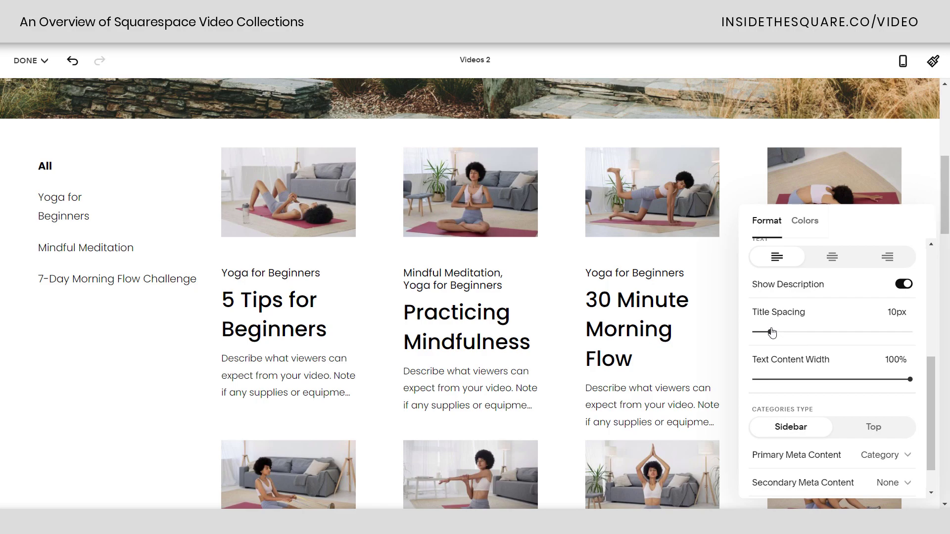
{"action": "left_click_drag", "start_coordinate": [771, 332], "coordinate": [807, 332]}
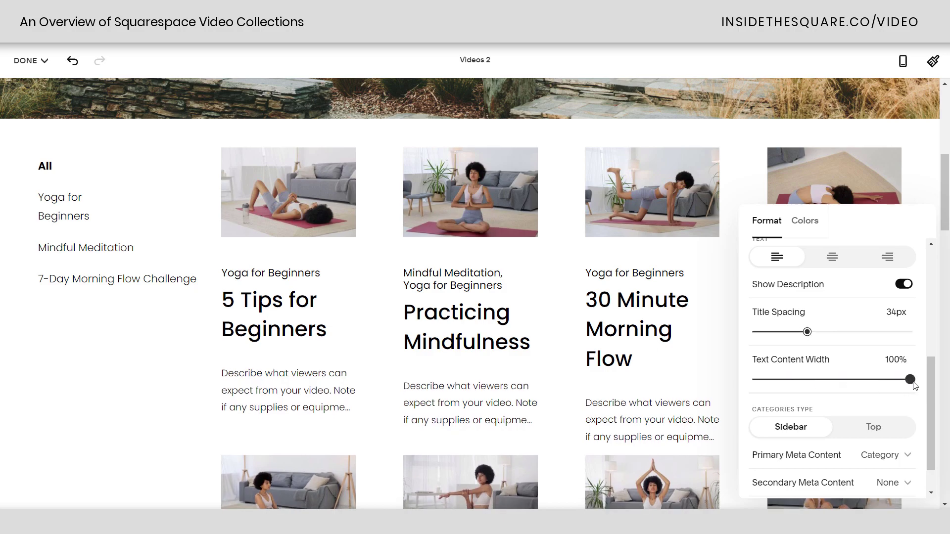
{"action": "mouse_move", "coordinate": [909, 379]}
{"action": "left_mouse_down"}
{"action": "mouse_move", "coordinate": [827, 380]}
{"action": "mouse_move", "coordinate": [916, 380]}
{"action": "left_mouse_up"}
{"action": "scroll", "coordinate": [841, 398], "scroll_direction": "down", "scroll_amount": 1}
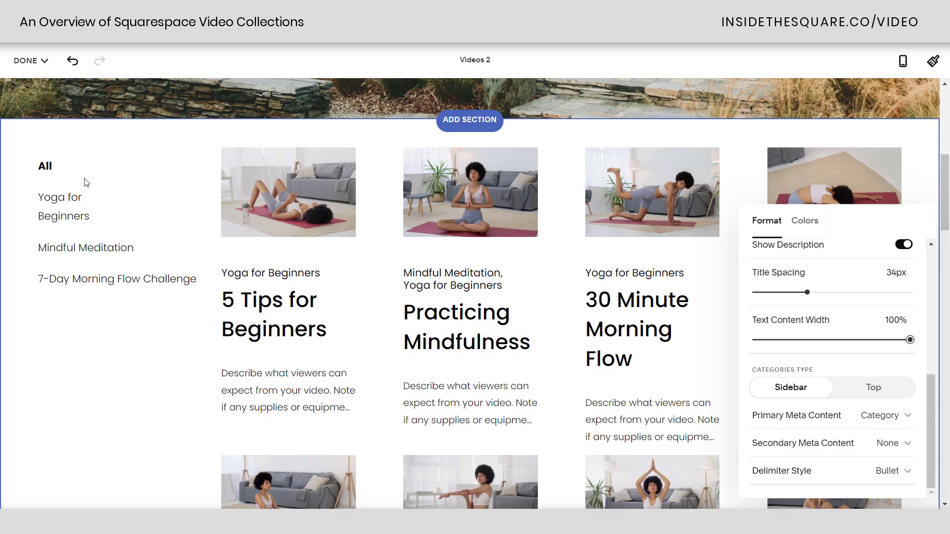
- Keep categories in the left sidebar and set Secondary Meta Content to Date
{"action": "left_click", "coordinate": [855, 392]}
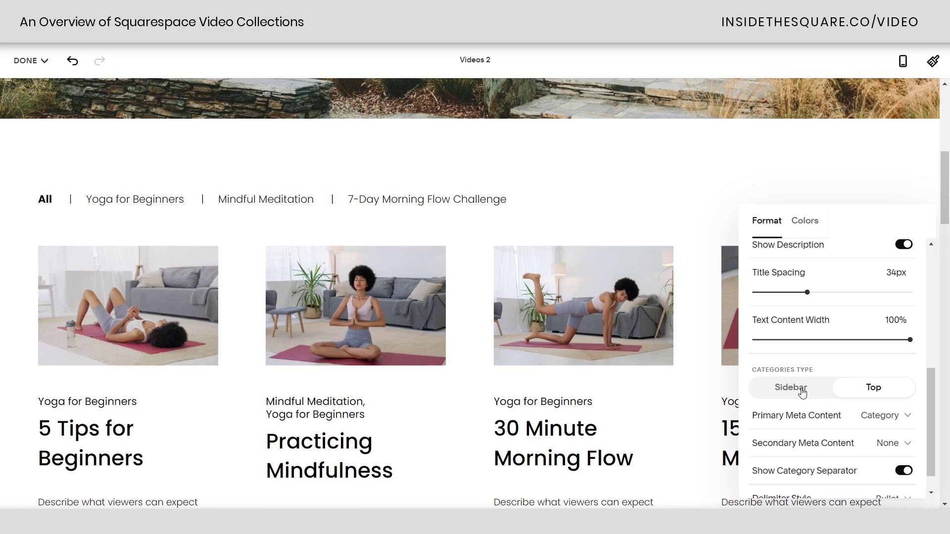
{"action": "left_click", "coordinate": [802, 390]}
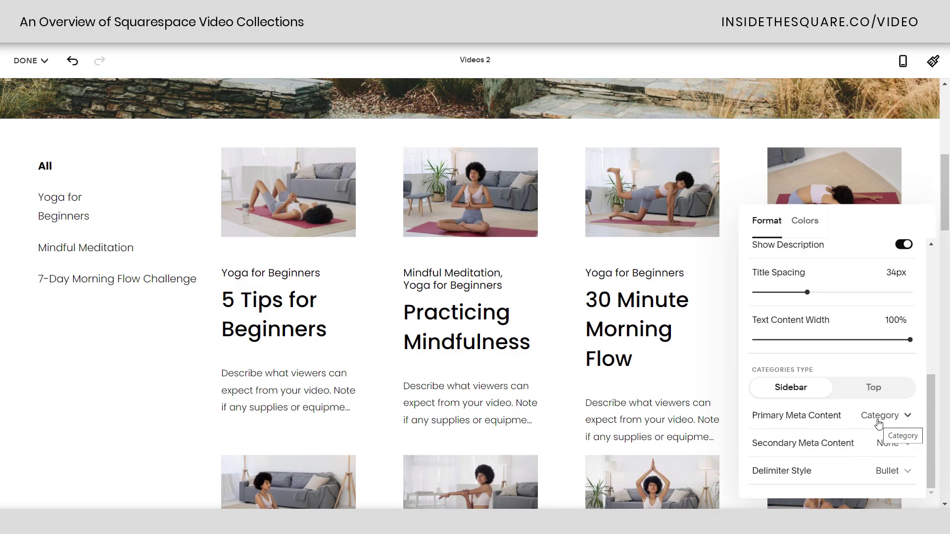
{"action": "left_click", "coordinate": [887, 444]}
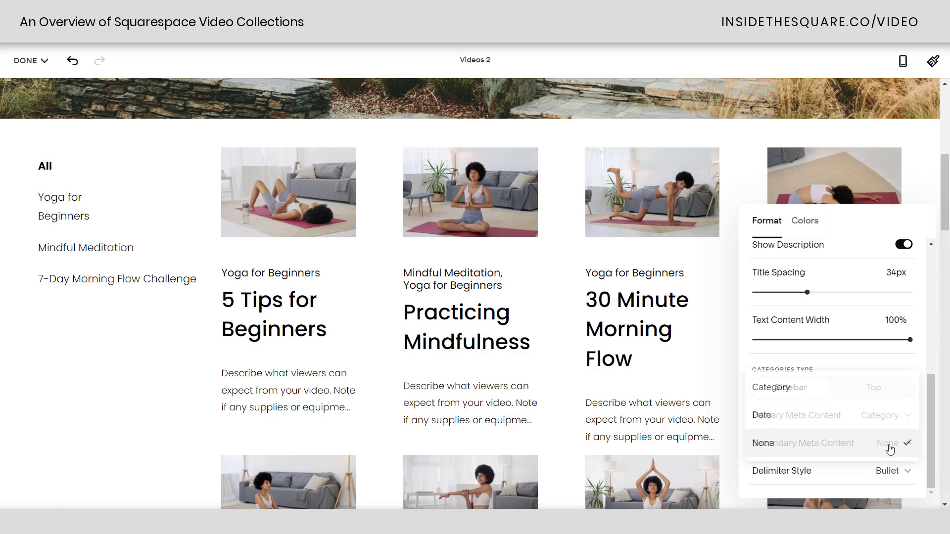
{"action": "left_click", "coordinate": [867, 420]}
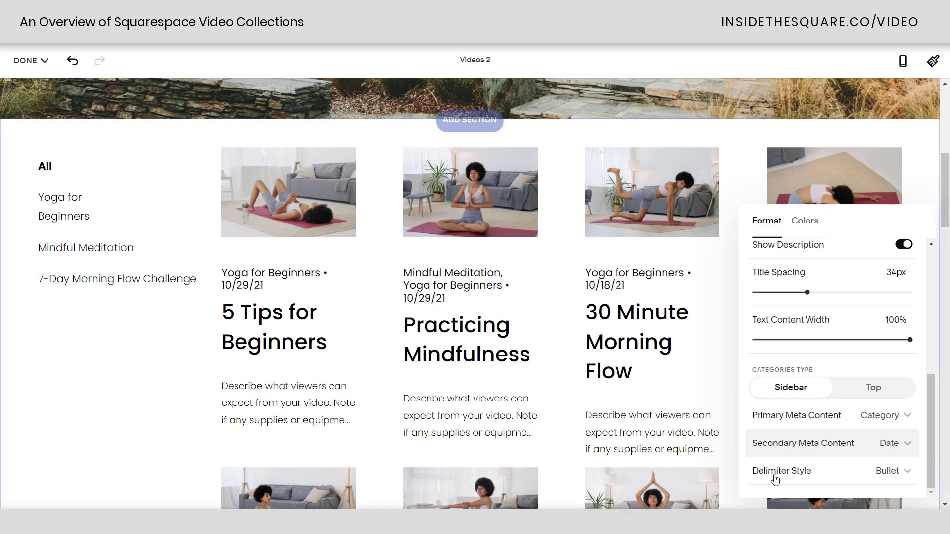
- Set the meta Delimiter Style to Space
{"action": "left_click", "coordinate": [877, 469]}
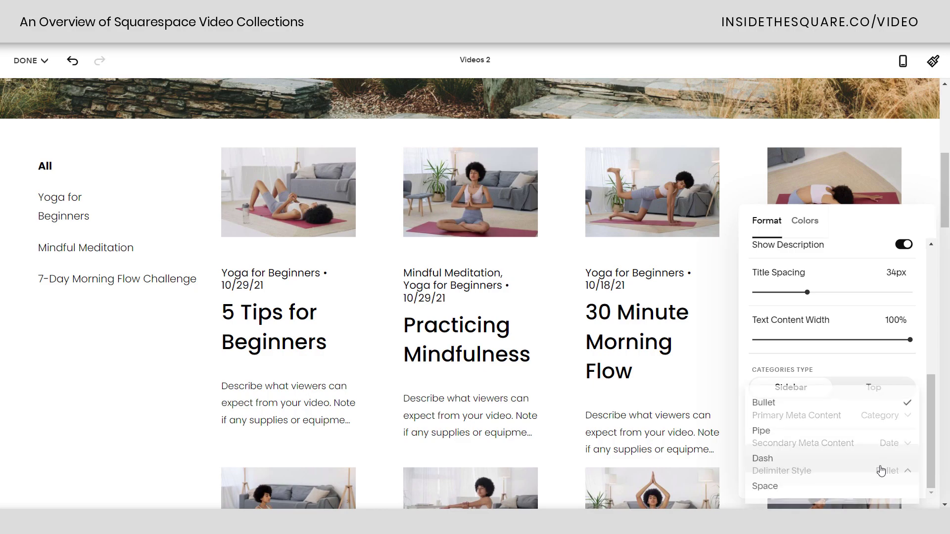
{"action": "left_click", "coordinate": [833, 430]}
{"action": "left_click", "coordinate": [894, 473]}
{"action": "left_click", "coordinate": [816, 456]}
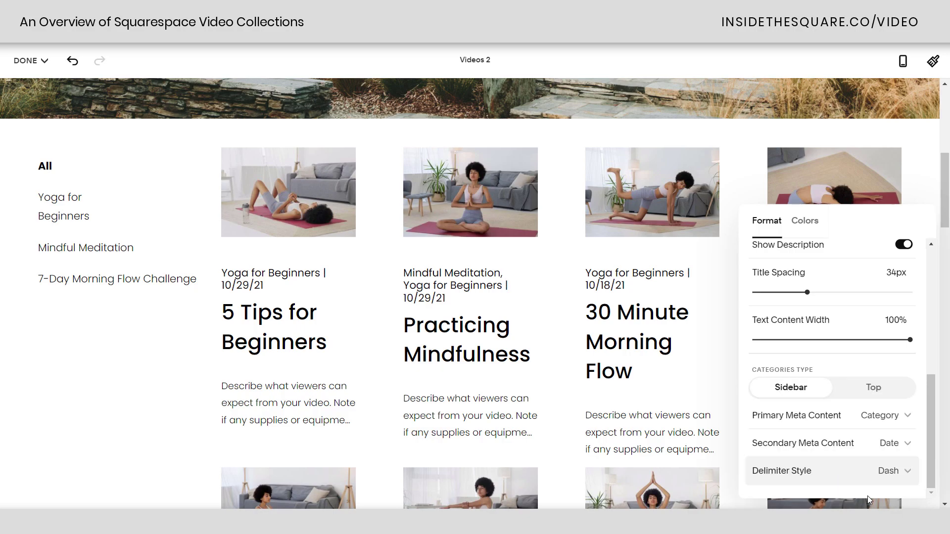
{"action": "left_click", "coordinate": [855, 470]}
{"action": "left_click", "coordinate": [839, 485]}
{"action": "scroll", "coordinate": [848, 411], "scroll_direction": "up", "scroll_amount": 6}
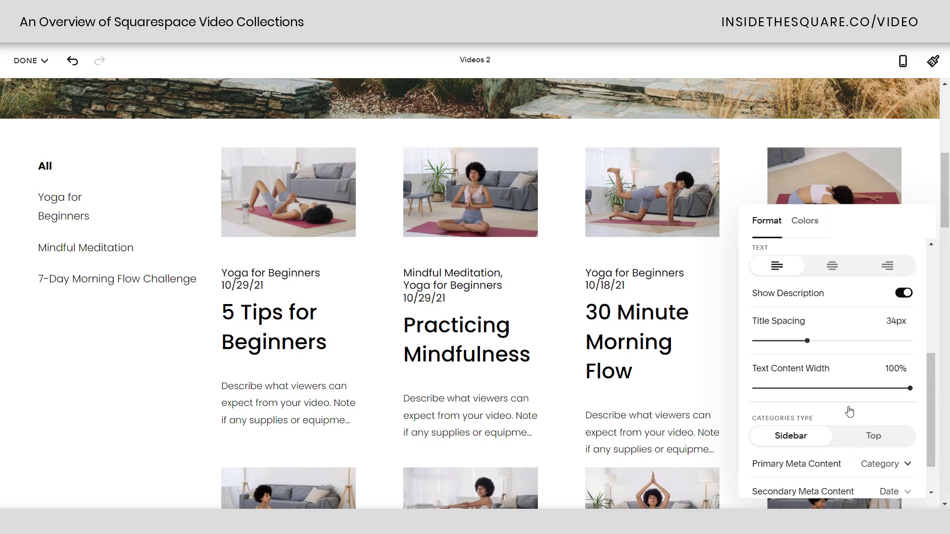
- Preview the Bright 2 colour theme, then restore the section to Lightest 1
{"action": "left_click", "coordinate": [812, 227]}
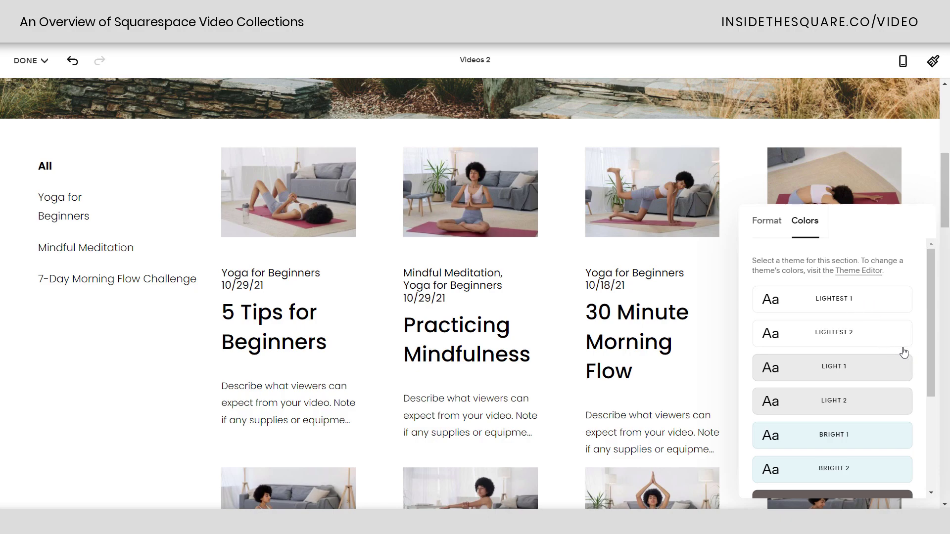
{"action": "scroll", "coordinate": [871, 386], "scroll_direction": "down", "scroll_amount": 1}
{"action": "left_click", "coordinate": [876, 469]}
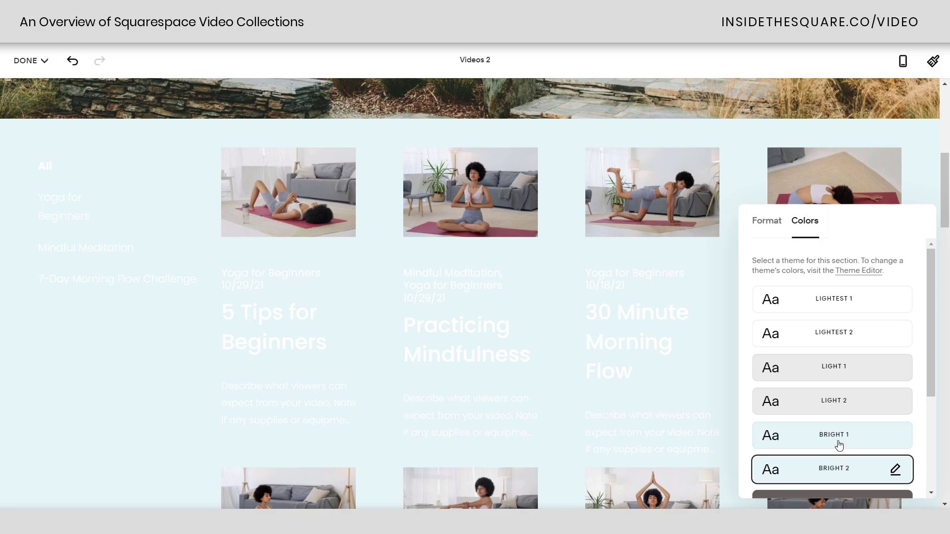
{"action": "left_click", "coordinate": [881, 308]}
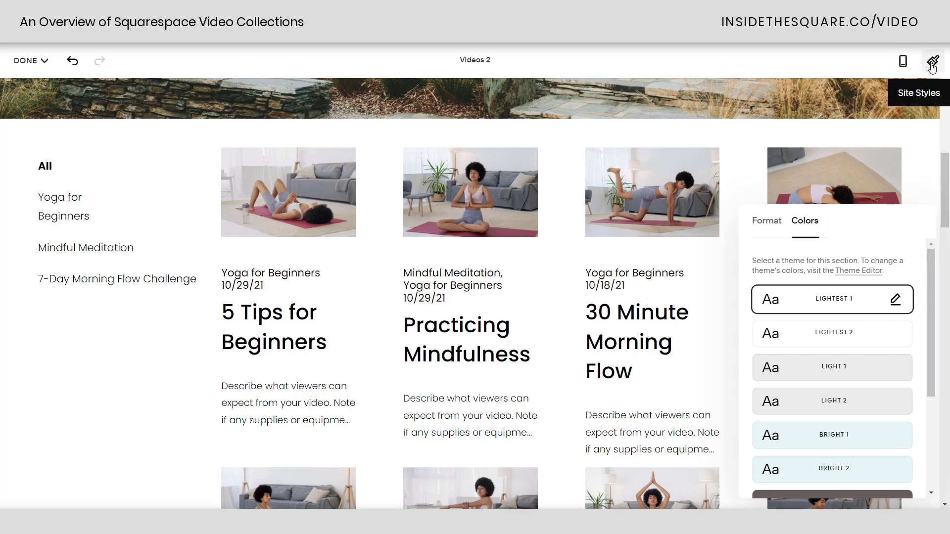
- Open the Lightest 1 theme editor from Site Styles > Colors
{"action": "left_click", "coordinate": [708, 367]}
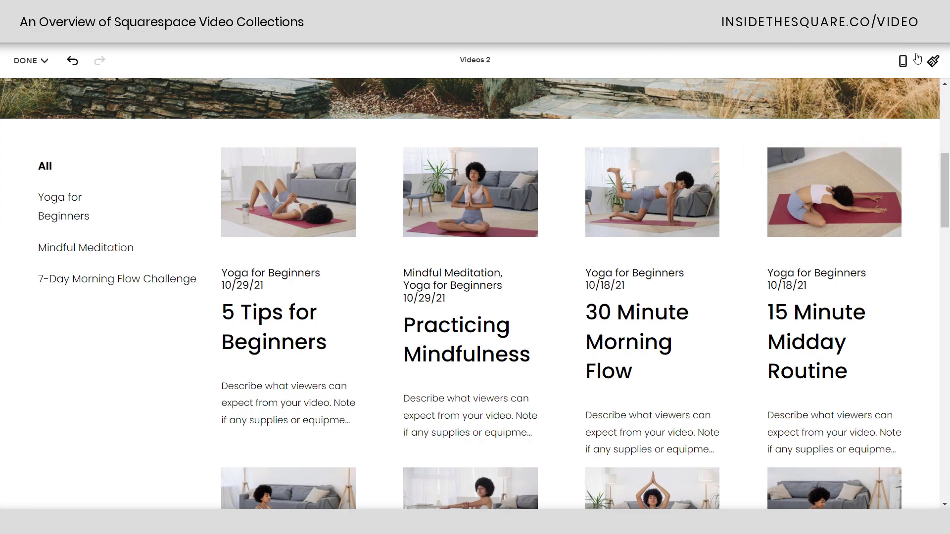
{"action": "left_click", "coordinate": [932, 60]}
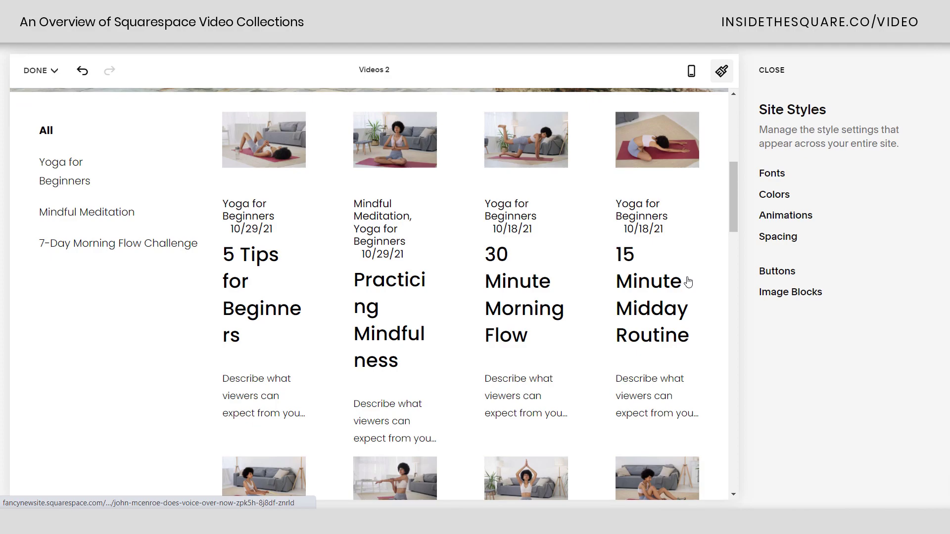
{"action": "left_click", "coordinate": [789, 198]}
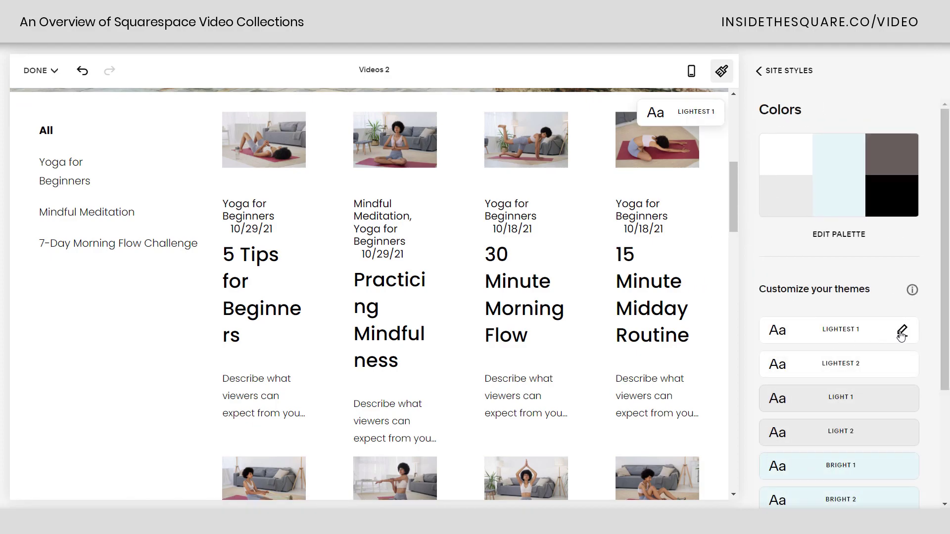
{"action": "left_click", "coordinate": [902, 336]}
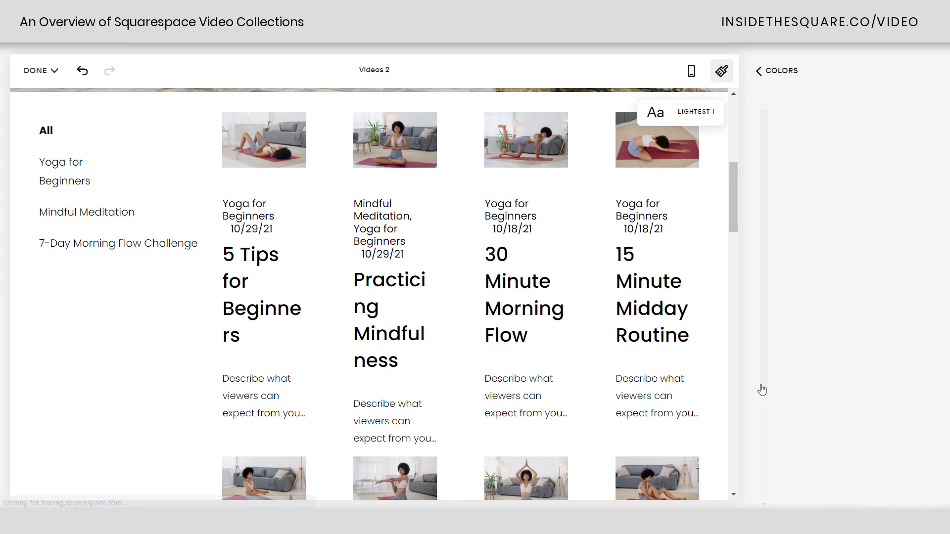
{"action": "scroll", "coordinate": [859, 322], "scroll_direction": "down", "scroll_amount": 5}
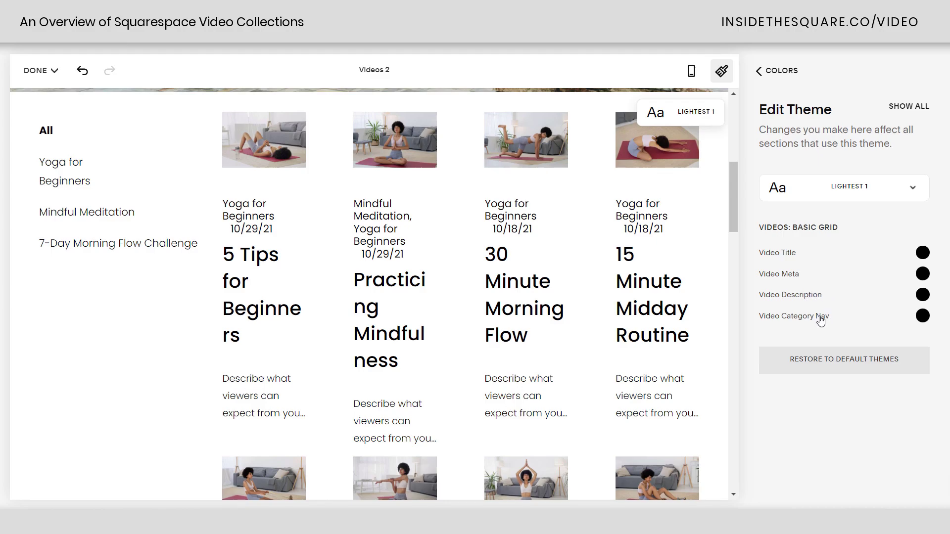
- Set the Video Category Nav colour to custom red hsl(0, 78%, 48%)
{"action": "left_click", "coordinate": [922, 318]}
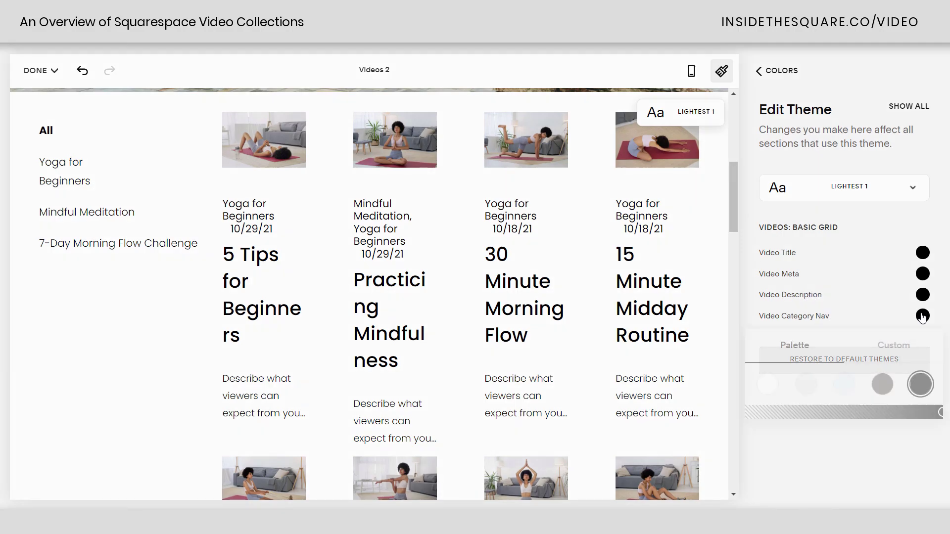
{"action": "left_click", "coordinate": [897, 346]}
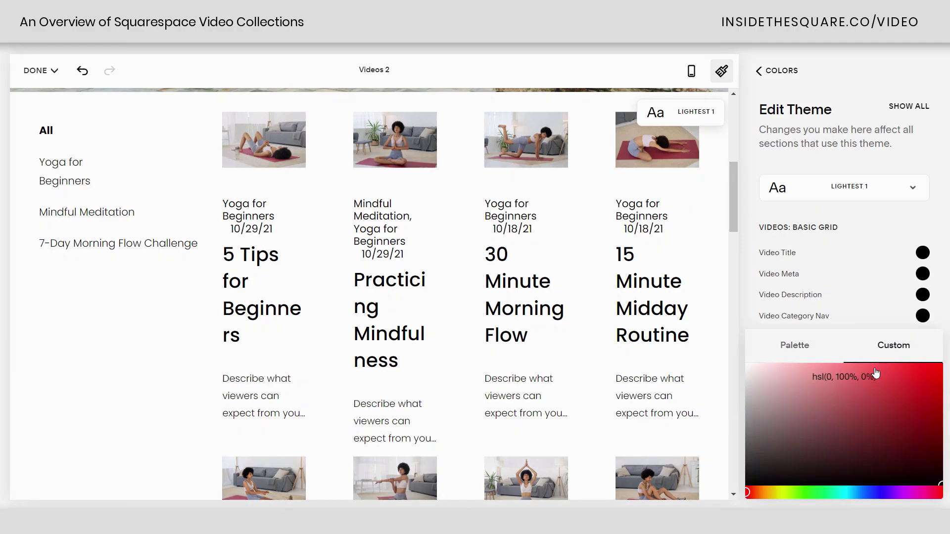
{"action": "left_click", "coordinate": [918, 381]}
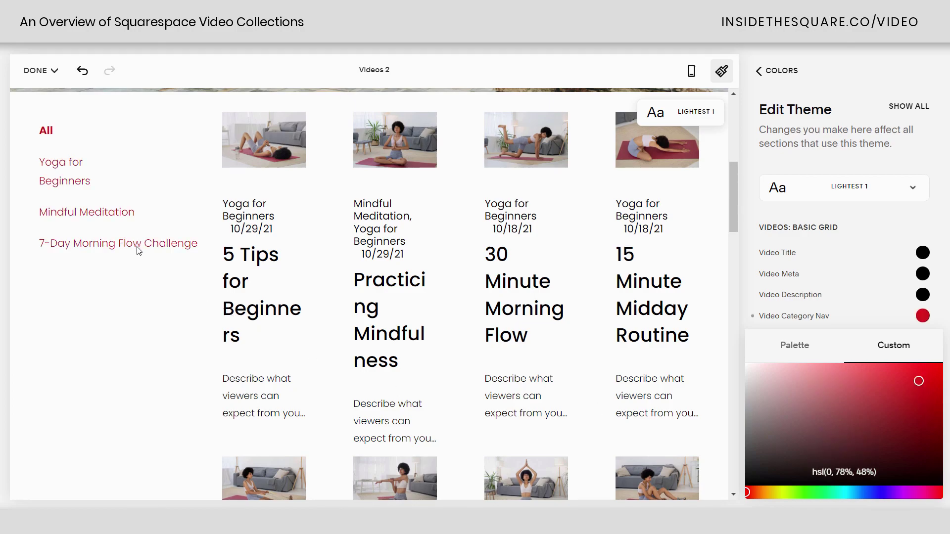
{"action": "left_click", "coordinate": [889, 216]}
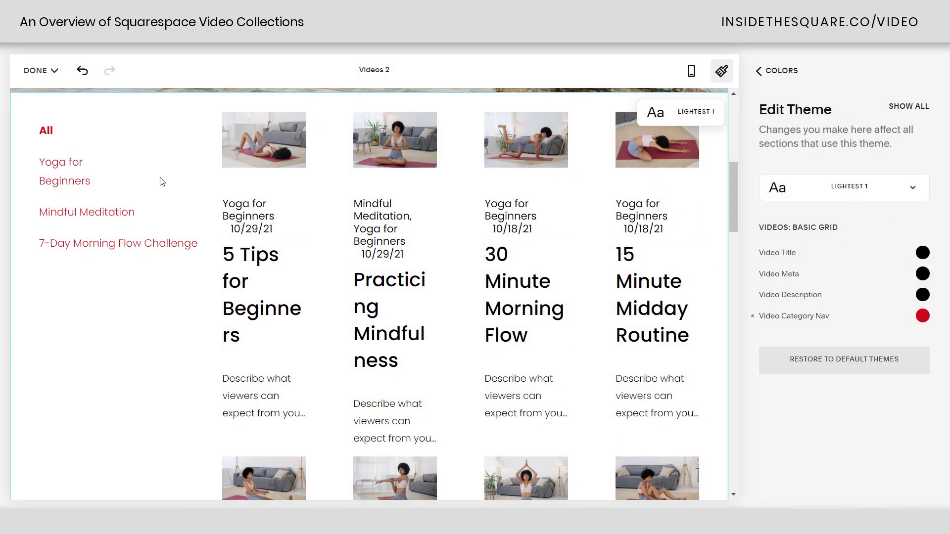
{"action": "left_click", "coordinate": [784, 74]}
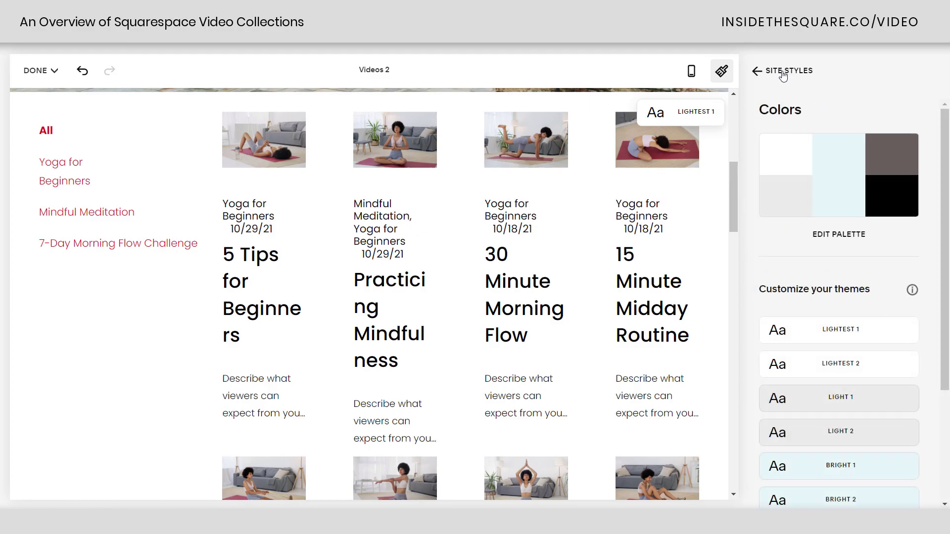
{"action": "left_click", "coordinate": [784, 73]}
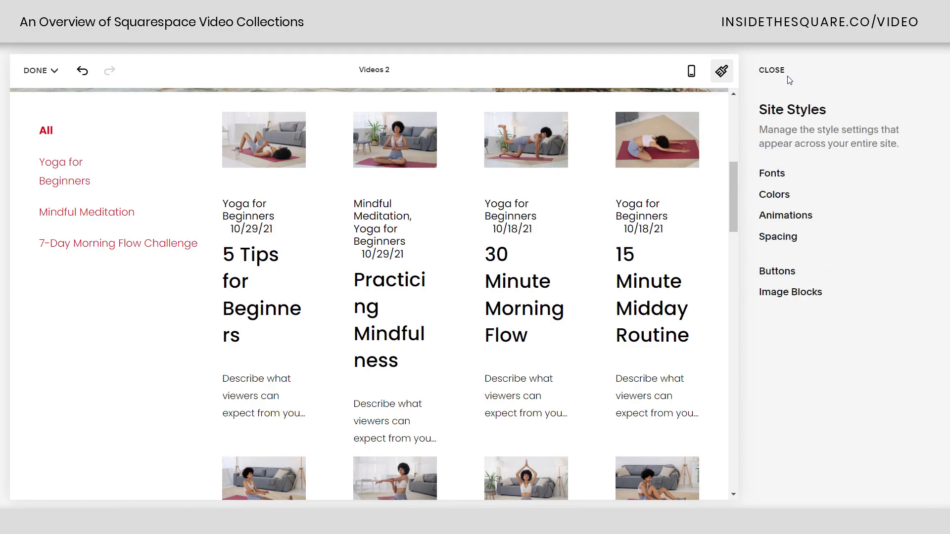
- Give the video meta text a Custom style under Fonts > Assign Styles
{"action": "left_click", "coordinate": [772, 174]}
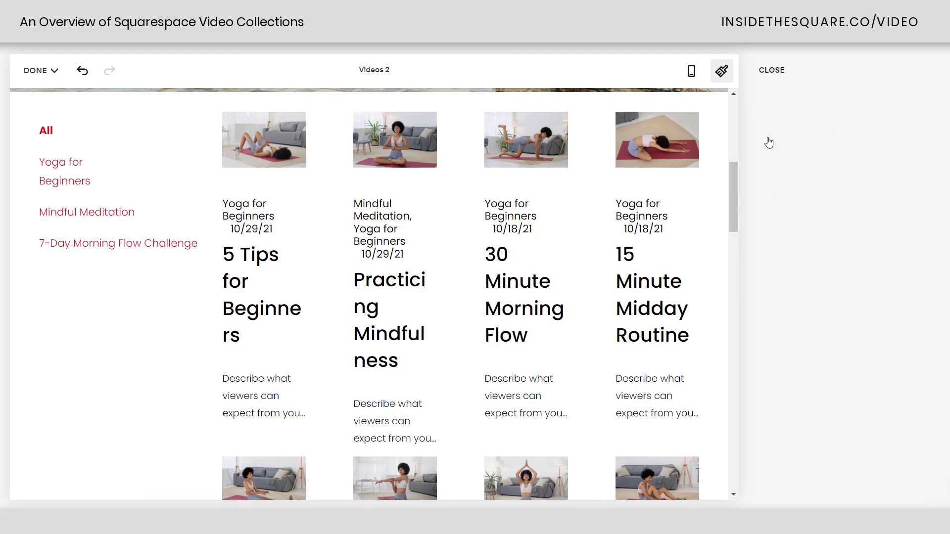
{"action": "scroll", "coordinate": [862, 325], "scroll_direction": "down", "scroll_amount": 2}
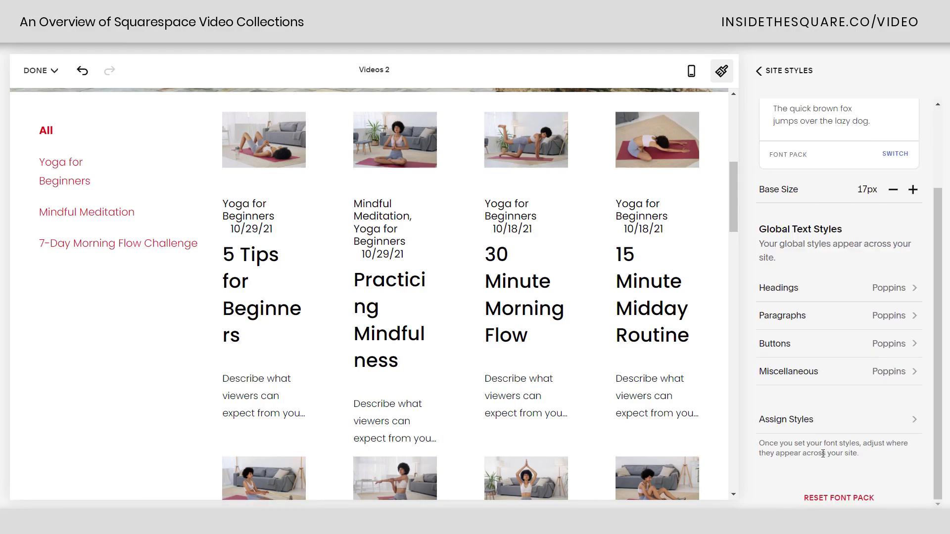
{"action": "left_click", "coordinate": [805, 427]}
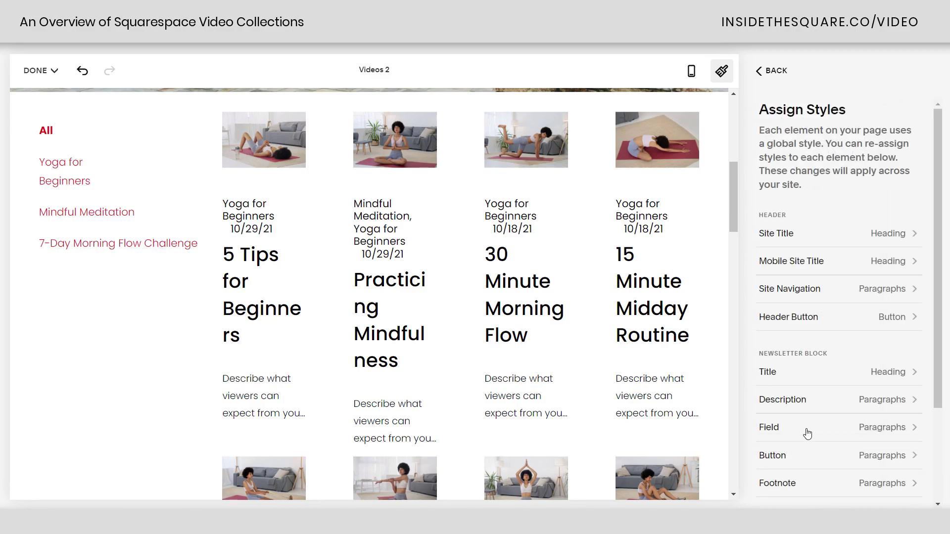
{"action": "left_click", "coordinate": [715, 155]}
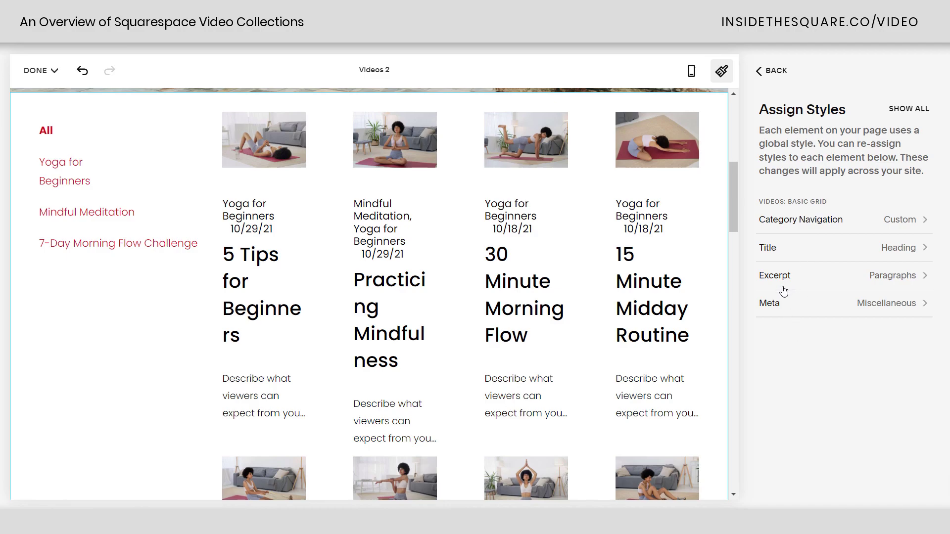
{"action": "left_click", "coordinate": [813, 314]}
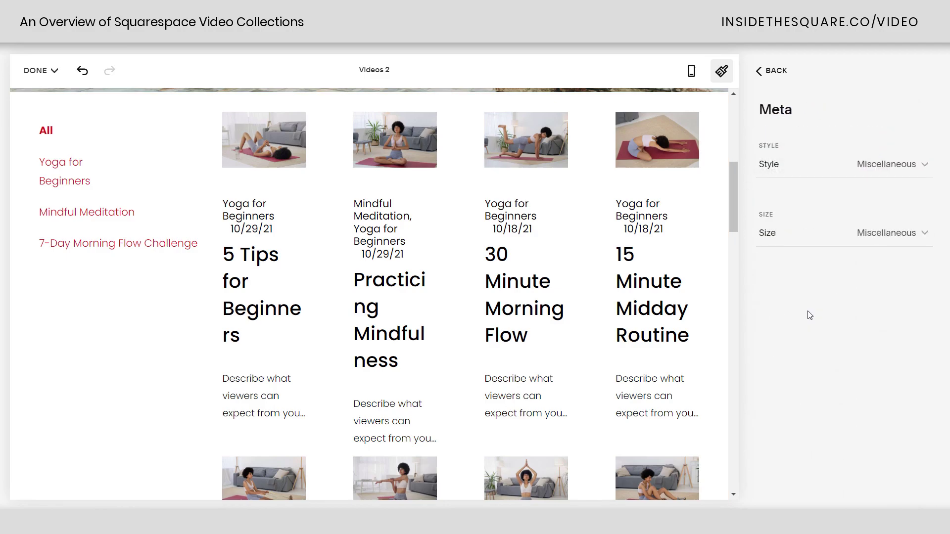
{"action": "left_click", "coordinate": [864, 166]}
{"action": "left_click", "coordinate": [861, 195]}
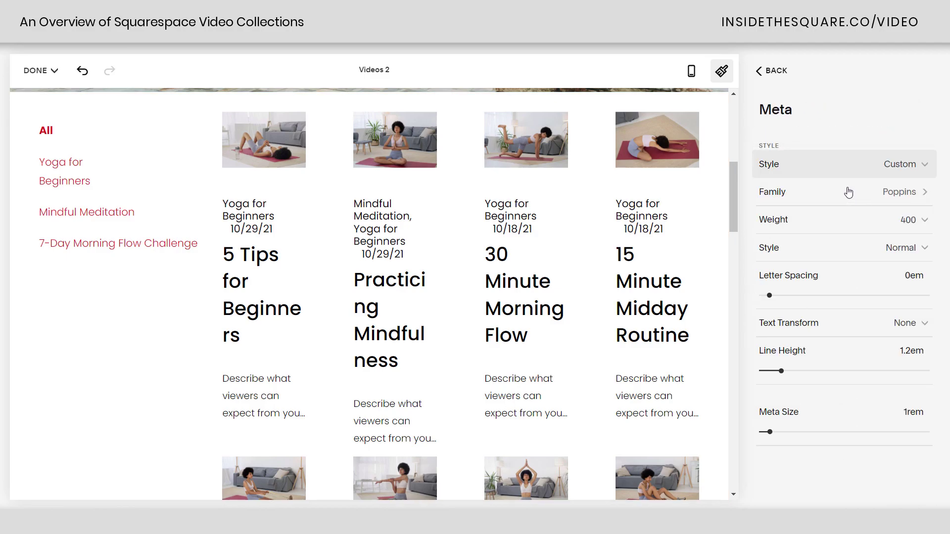
- Set the meta font family to Adobe Handwriting Tiffany, found by searching 'hand'
{"action": "left_click", "coordinate": [850, 193]}
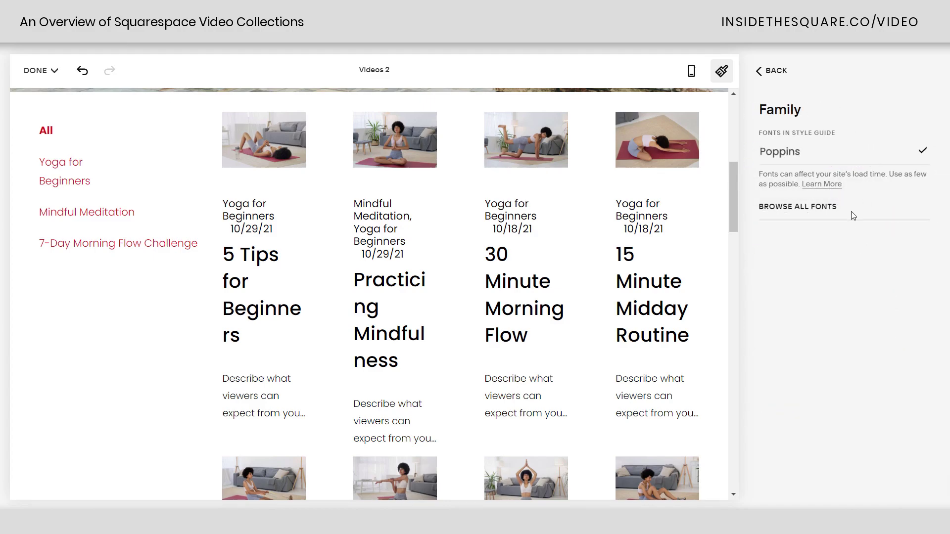
{"action": "left_click", "coordinate": [822, 210]}
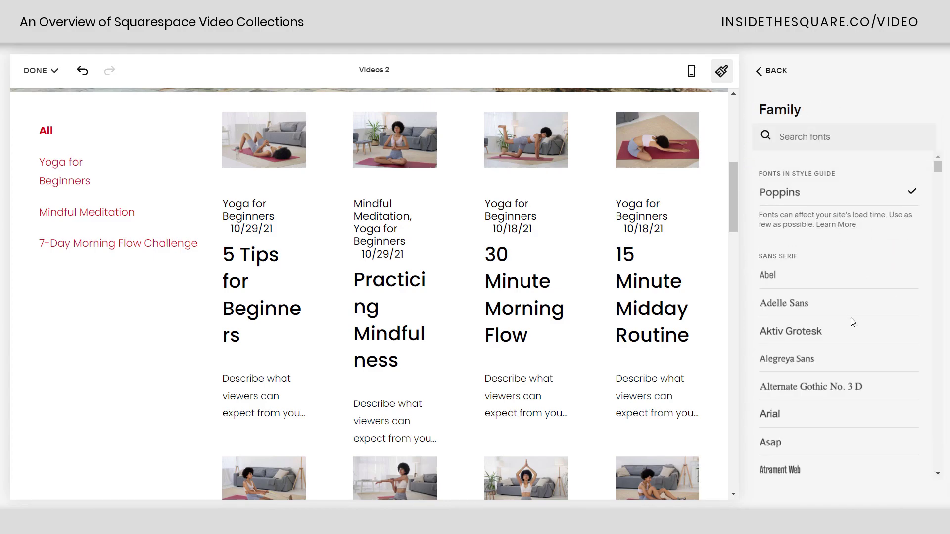
{"action": "left_click", "coordinate": [820, 132]}
{"action": "type", "text": "hand"}
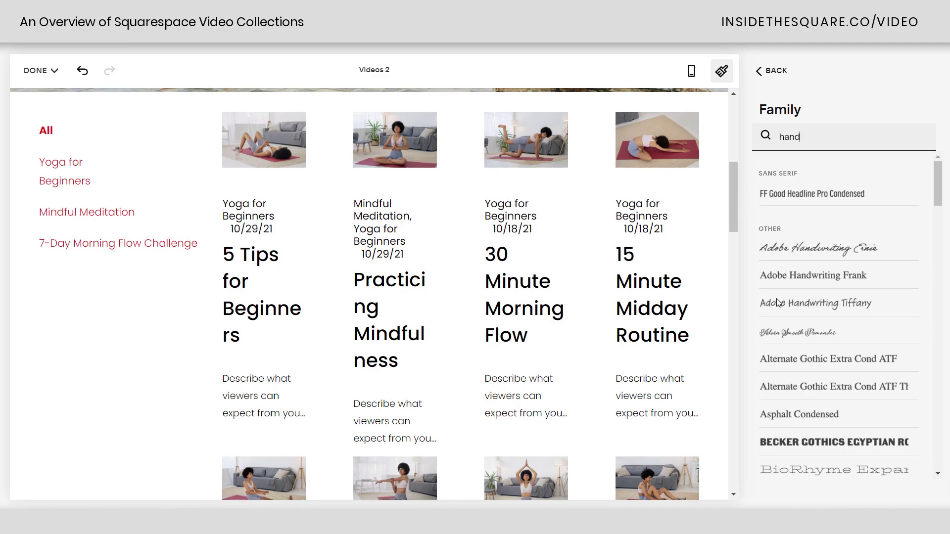
{"action": "left_click", "coordinate": [800, 304]}
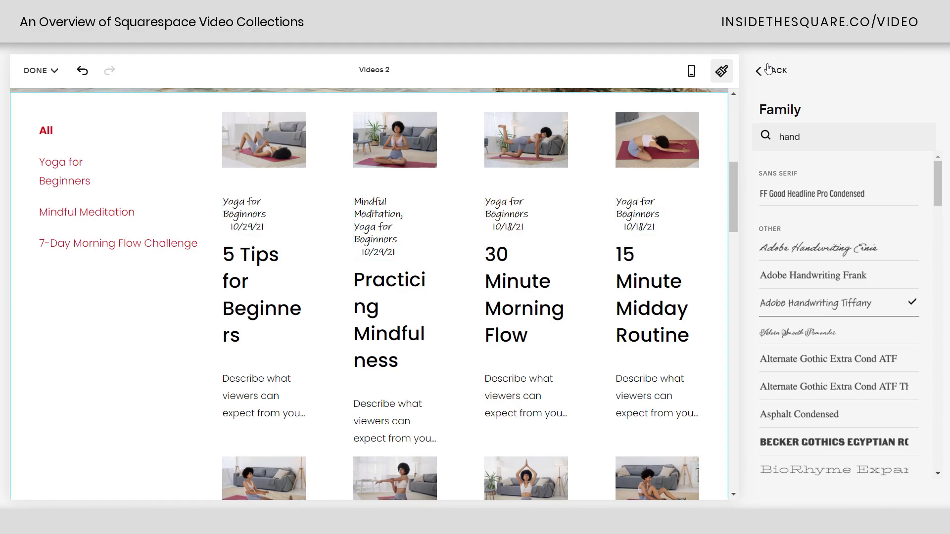
- Back out through the style assignments and close the site styles panel
{"action": "left_click", "coordinate": [765, 87]}
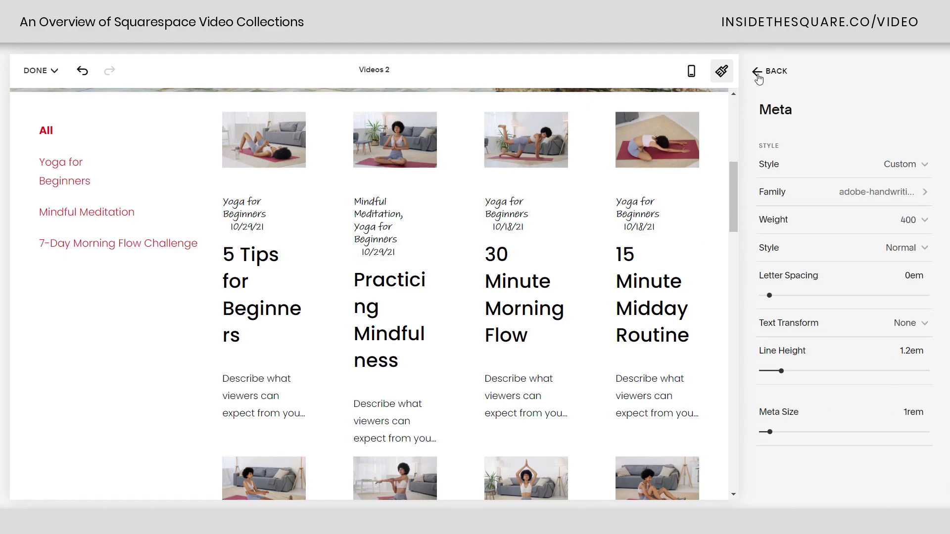
{"action": "left_click", "coordinate": [759, 75]}
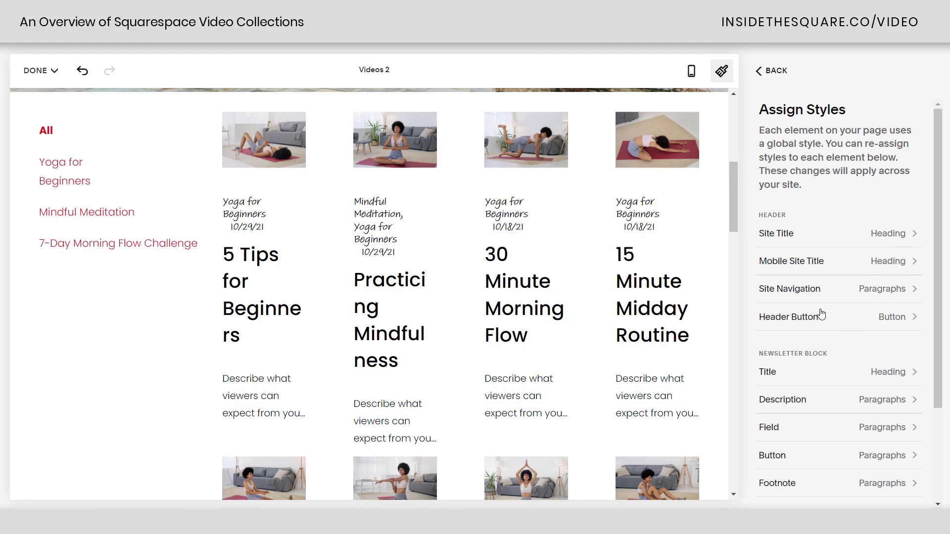
{"action": "scroll", "coordinate": [818, 313], "scroll_direction": "down", "scroll_amount": 2}
{"action": "left_click", "coordinate": [717, 213]}
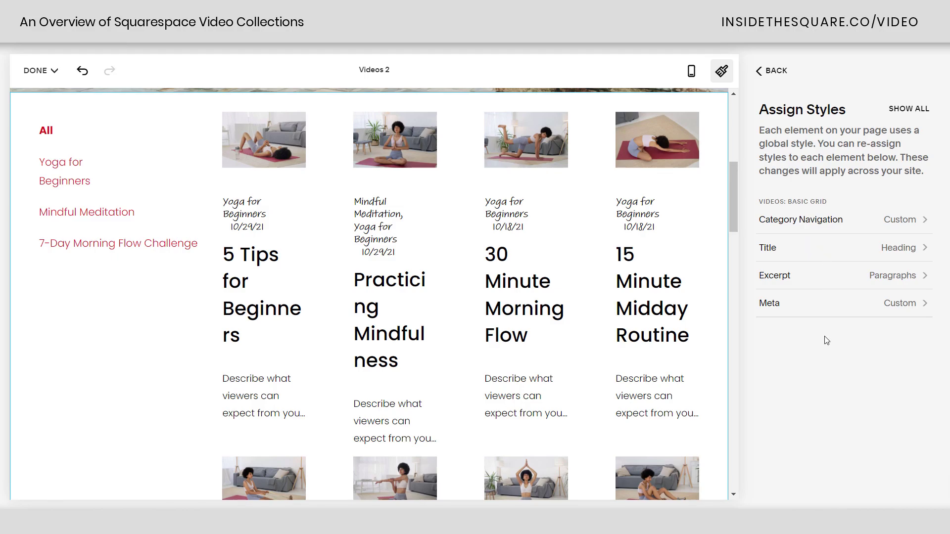
{"action": "left_click", "coordinate": [768, 73]}
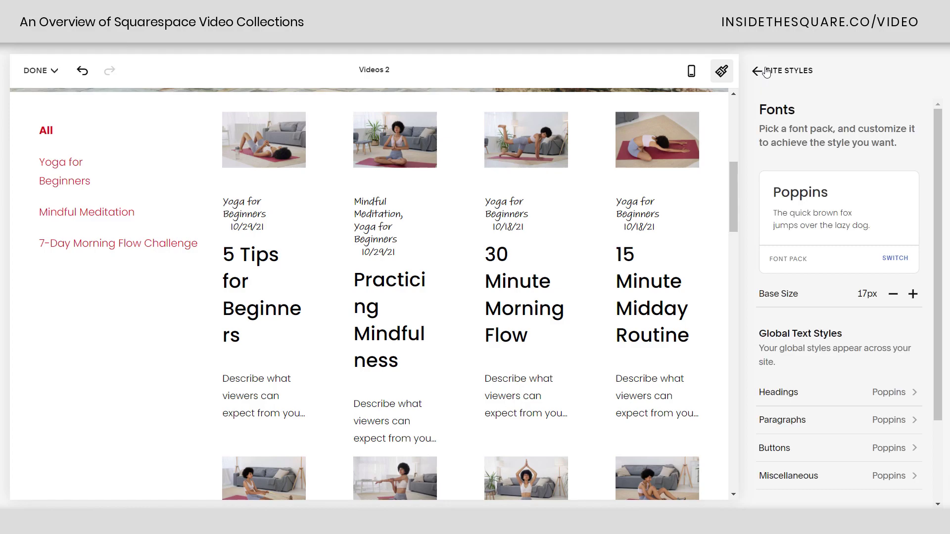
{"action": "left_click", "coordinate": [768, 73]}
{"action": "left_click", "coordinate": [770, 71]}
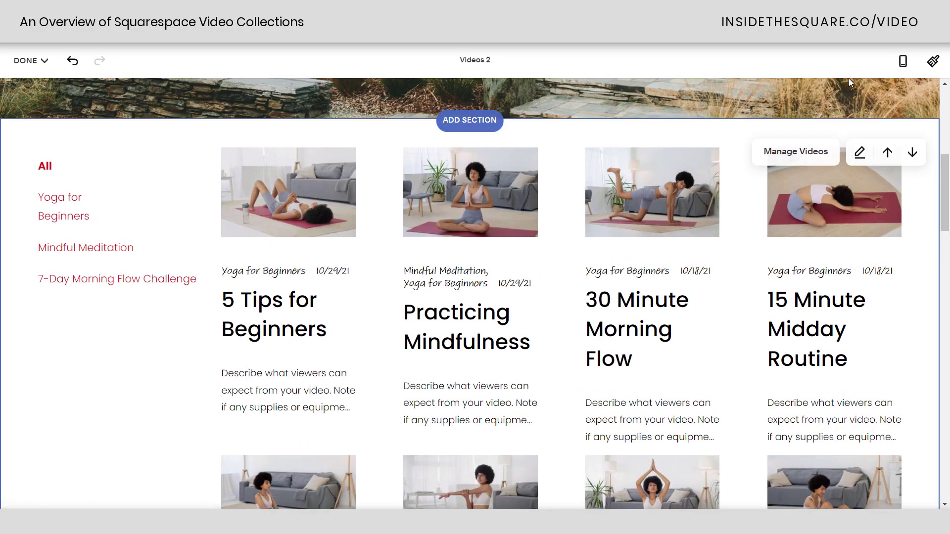
- Reopen the Lightest 1 theme colours to check the red category navigation
{"action": "scroll", "coordinate": [743, 176], "scroll_direction": "down", "scroll_amount": 1}
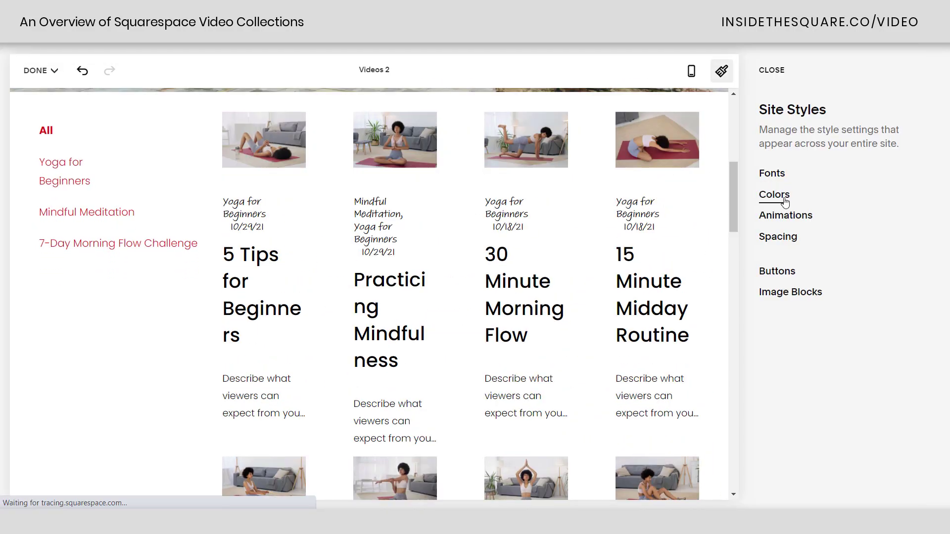
{"action": "left_click", "coordinate": [785, 201]}
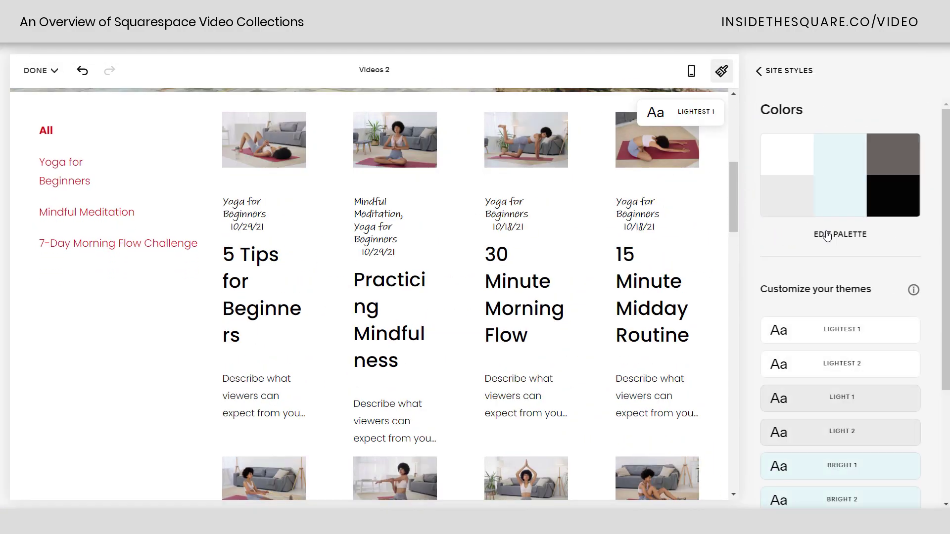
{"action": "left_click", "coordinate": [909, 339]}
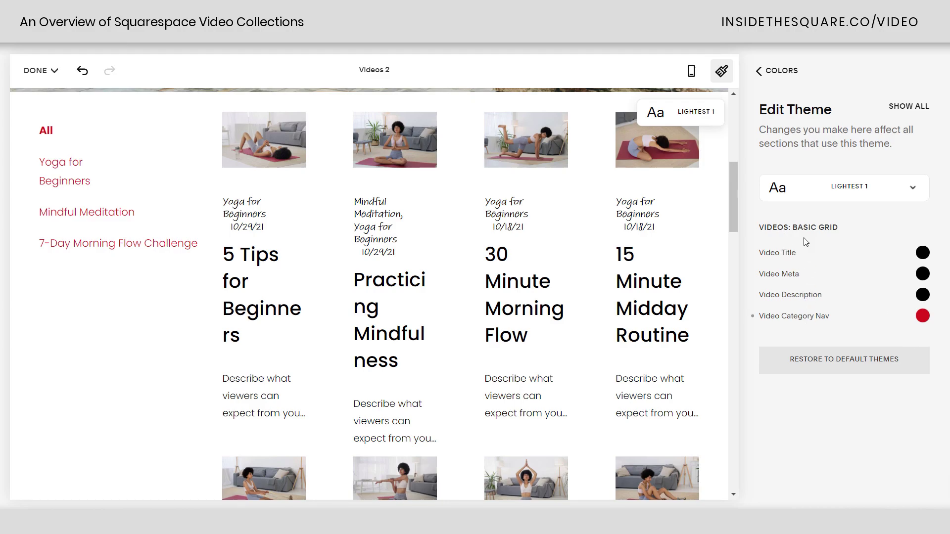
{"action": "left_click", "coordinate": [776, 72]}
- Check that the Category Navigation font style under Fonts > Assign Styles stays Custom
{"action": "left_click", "coordinate": [775, 70]}
{"action": "left_click", "coordinate": [787, 176]}
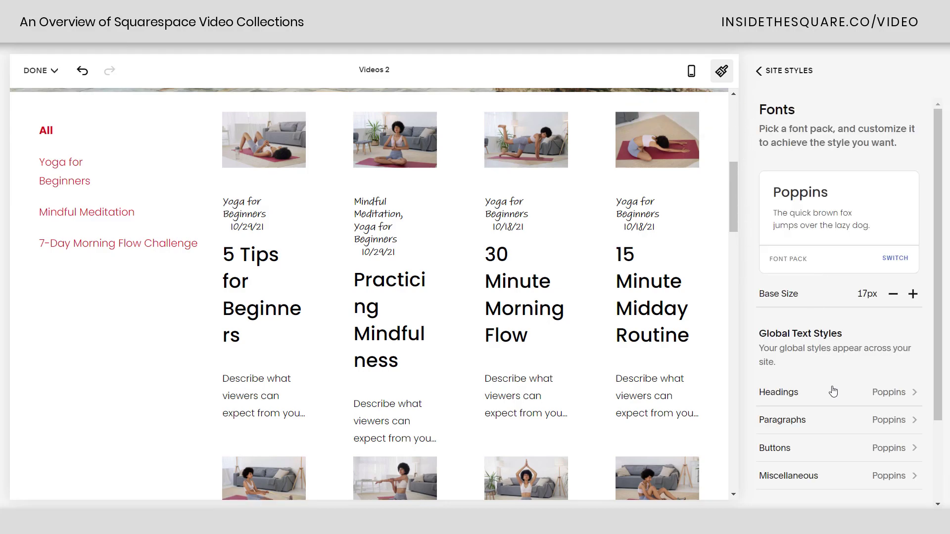
{"action": "scroll", "coordinate": [833, 392], "scroll_direction": "down", "scroll_amount": 2}
{"action": "left_click", "coordinate": [818, 358]}
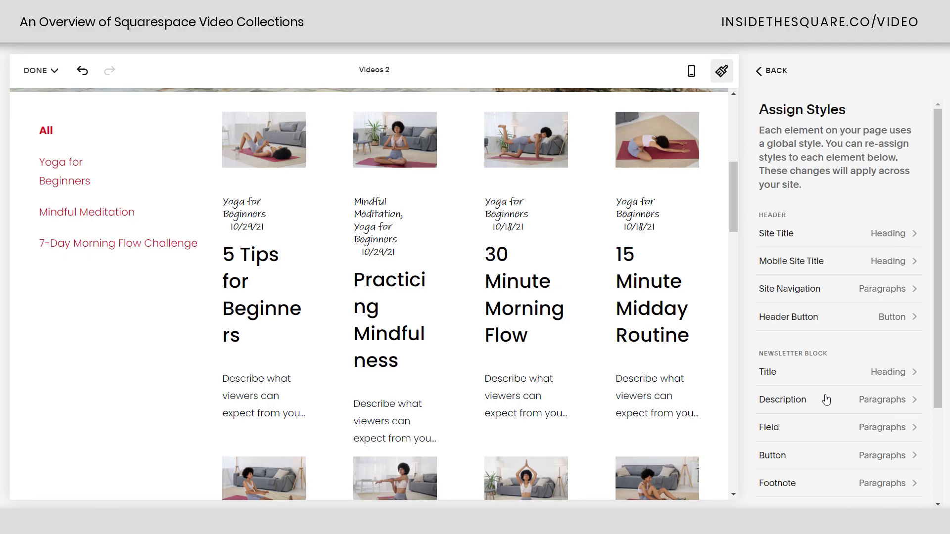
{"action": "left_click", "coordinate": [711, 242]}
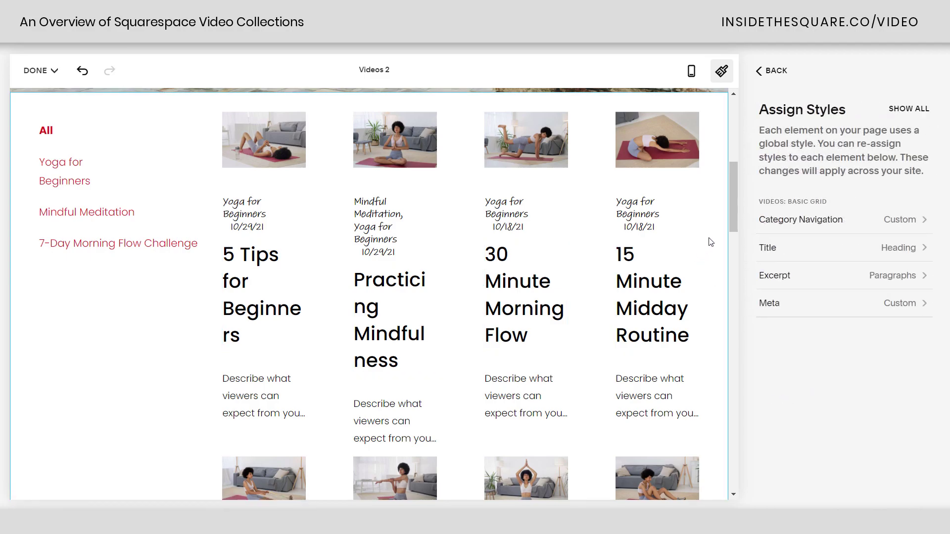
{"action": "left_click", "coordinate": [828, 223]}
{"action": "left_click", "coordinate": [846, 165]}
{"action": "left_click", "coordinate": [847, 165]}
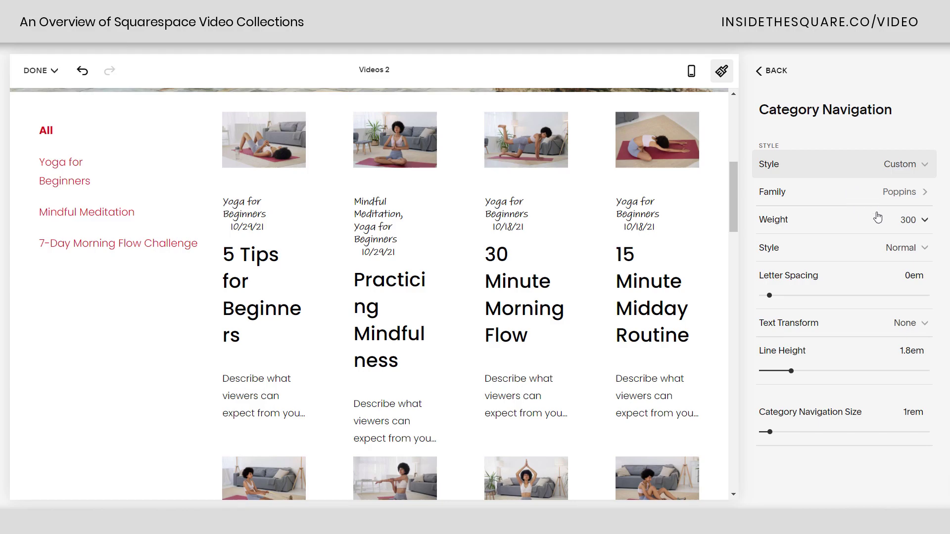
- Back out through the site styles menus and close the panel
{"action": "left_click", "coordinate": [779, 72]}
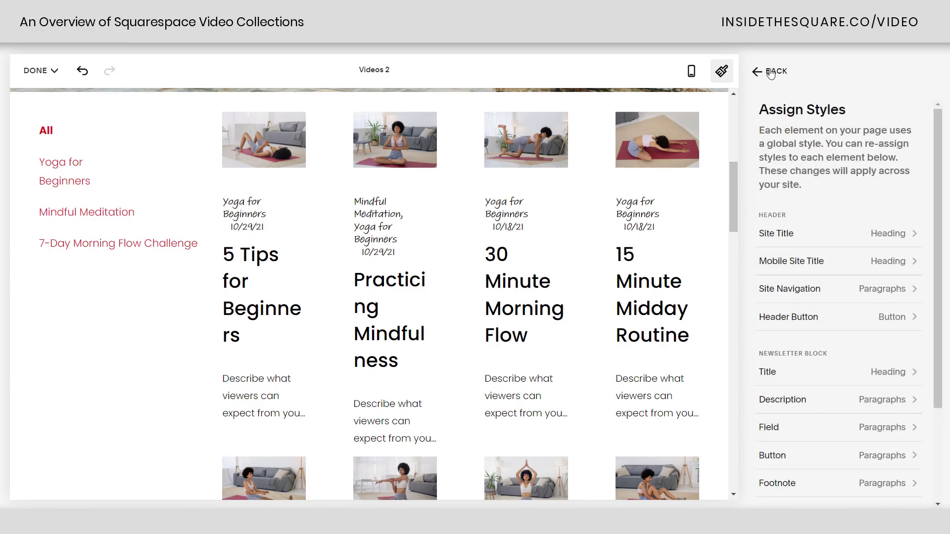
{"action": "left_click", "coordinate": [767, 73]}
{"action": "left_click", "coordinate": [766, 77]}
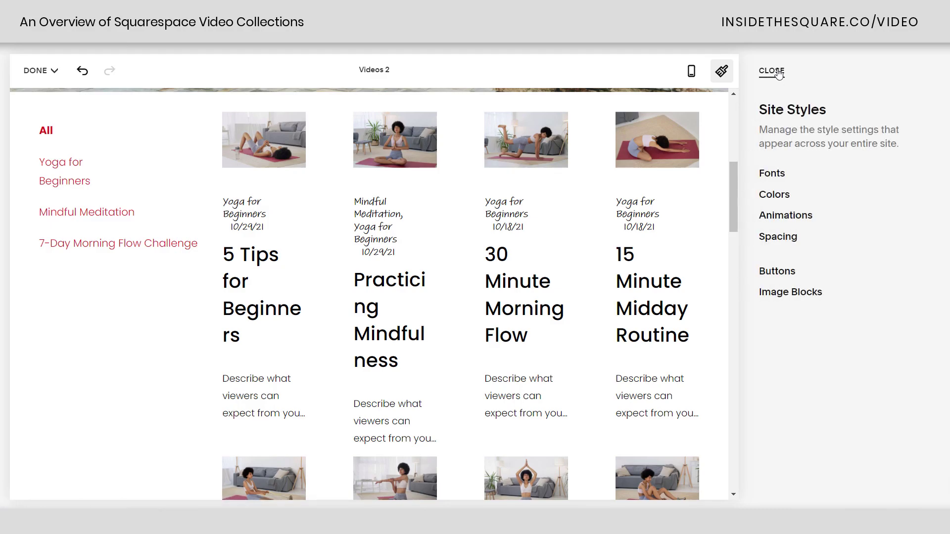
{"action": "left_click", "coordinate": [779, 72]}
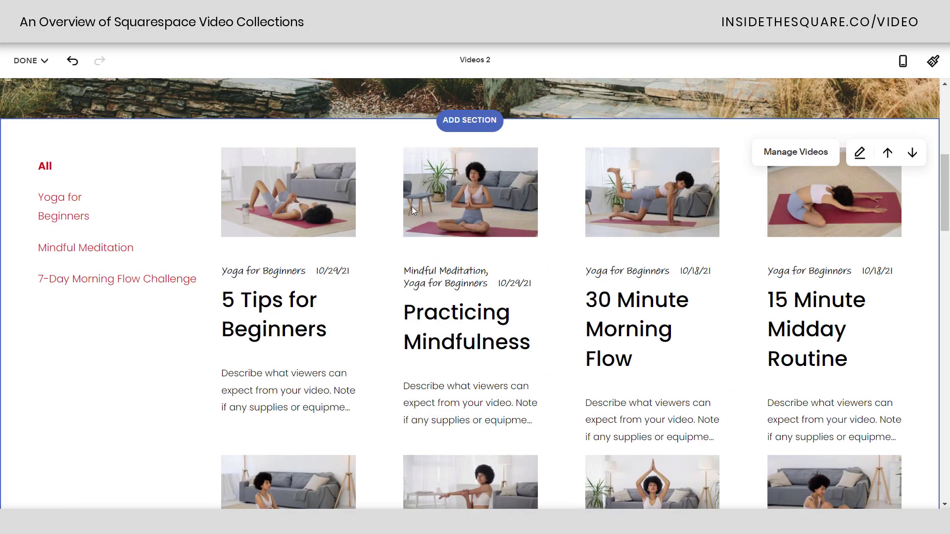
- Save the Videos 2 page edits and bring up the page's settings
{"action": "left_click", "coordinate": [27, 60]}
{"action": "left_click", "coordinate": [40, 87]}
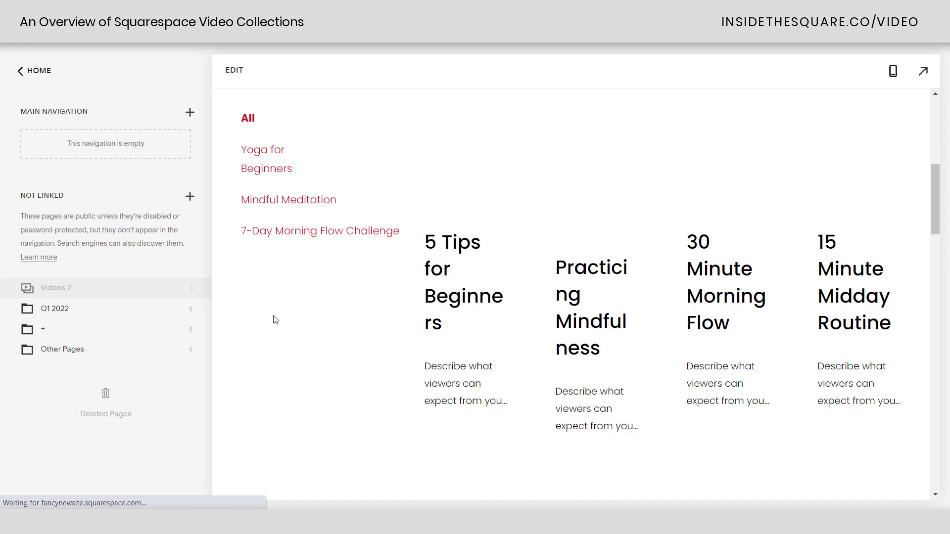
{"action": "mouse_move", "coordinate": [174, 291]}
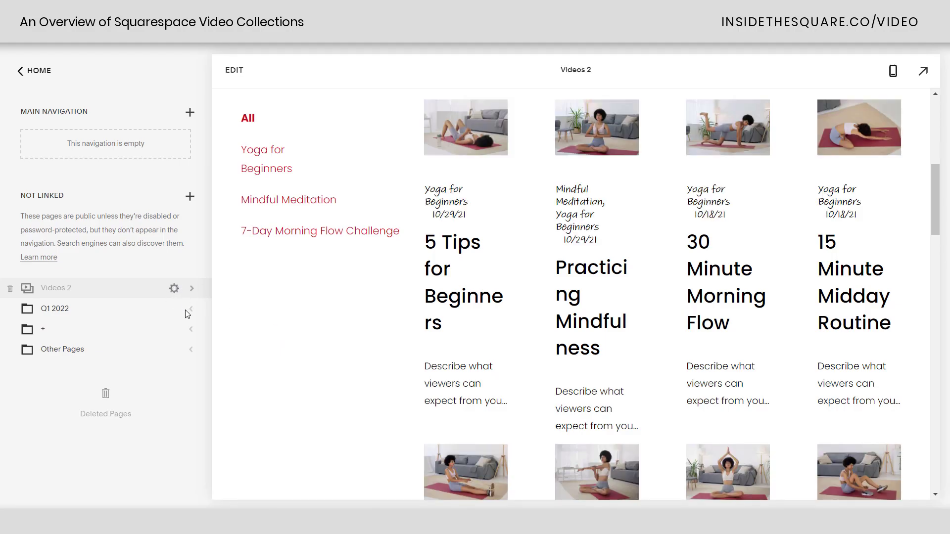
{"action": "left_click", "coordinate": [175, 288]}
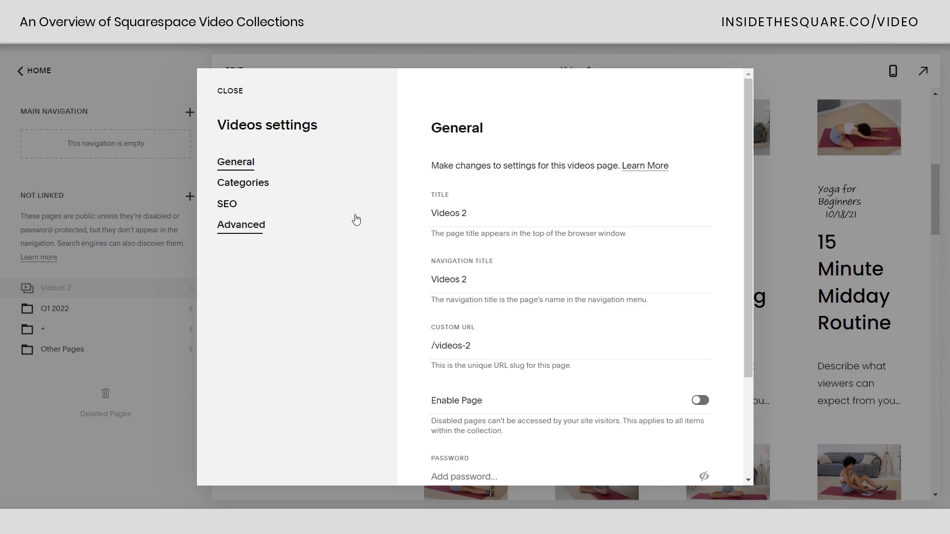
- Review the General settings: title and navigation title 'Videos 2' and URL /videos-2
{"action": "left_click_drag", "start_coordinate": [469, 214], "coordinate": [402, 208]}
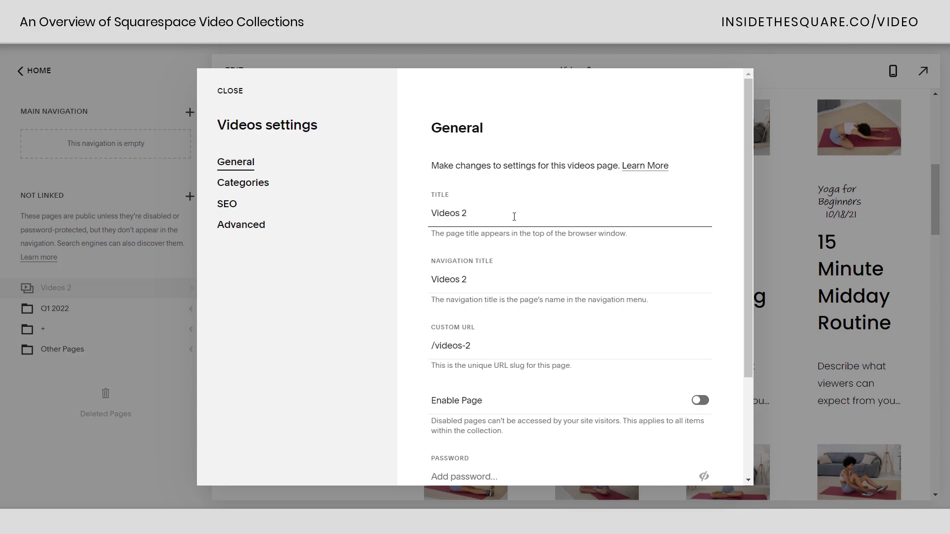
{"action": "left_click_drag", "start_coordinate": [468, 281], "coordinate": [426, 283]}
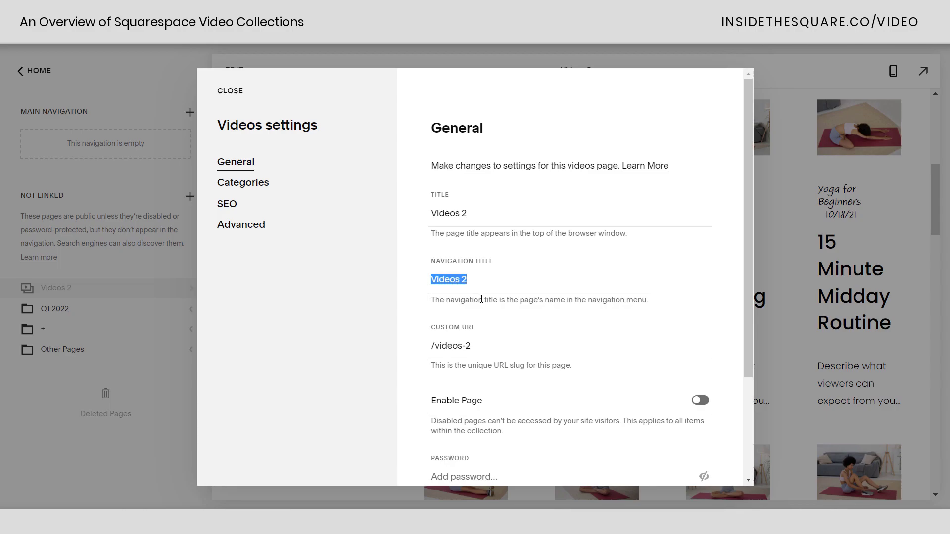
{"action": "left_click", "coordinate": [492, 341]}
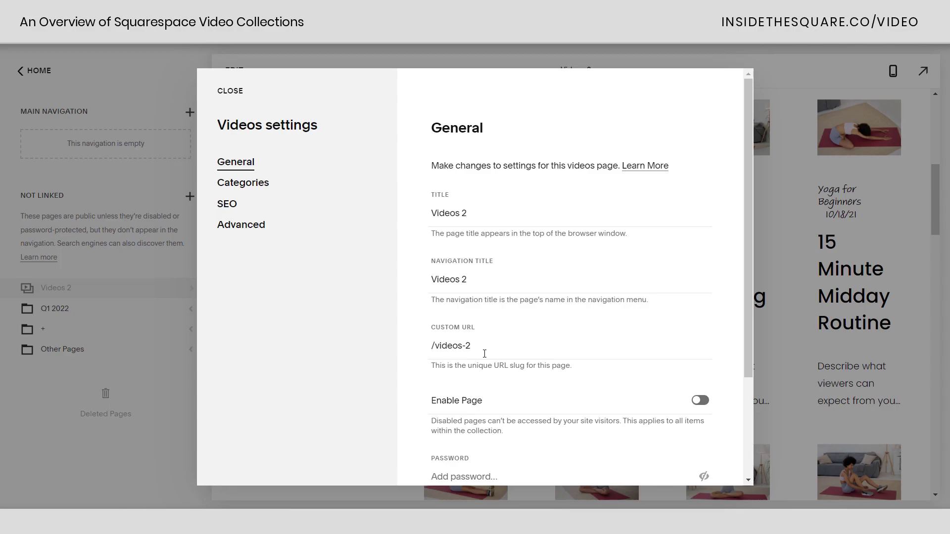
{"action": "scroll", "coordinate": [603, 409], "scroll_direction": "down", "scroll_amount": 2}
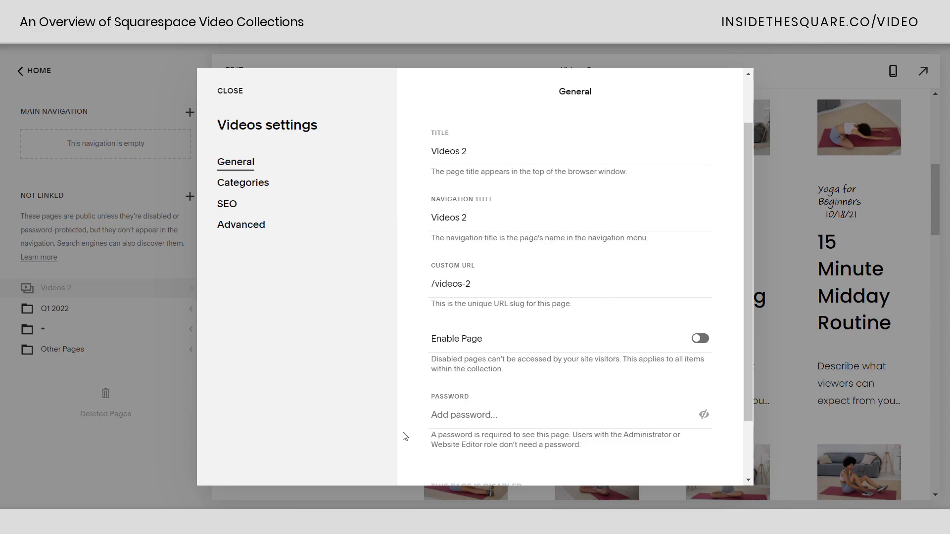
{"action": "left_click", "coordinate": [230, 92]}
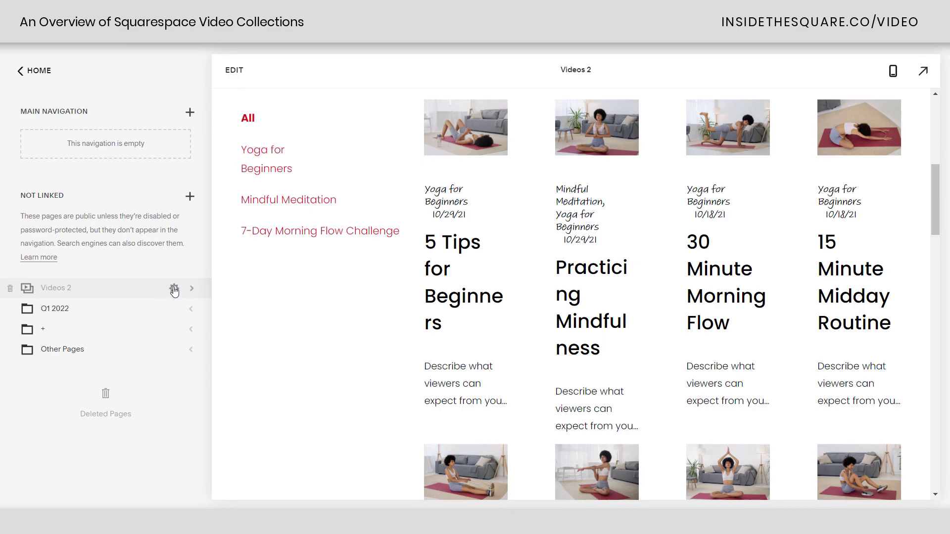
{"action": "left_click", "coordinate": [174, 288]}
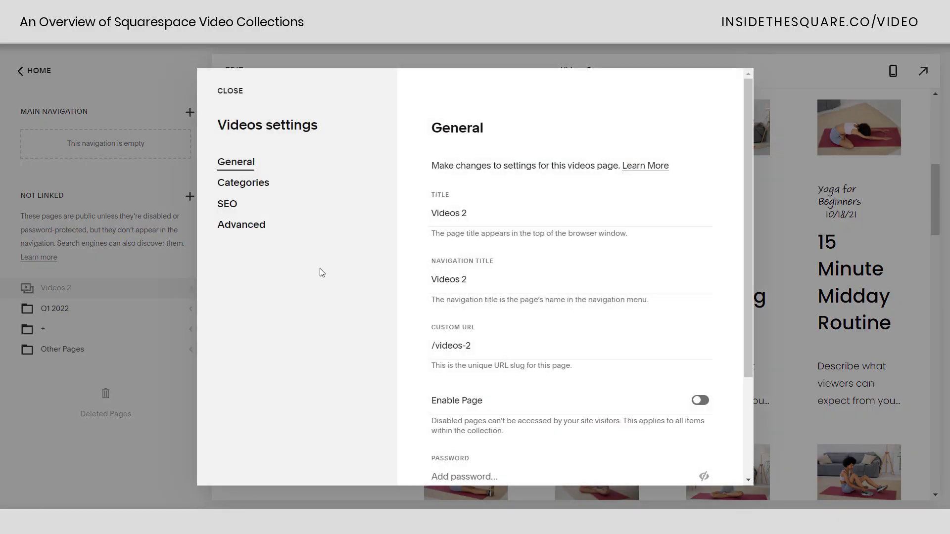
- Drag the Videos 2 categories around, leaving Yoga for Beginners above 7-Day Morning Flow Challenge
{"action": "left_click", "coordinate": [277, 192]}
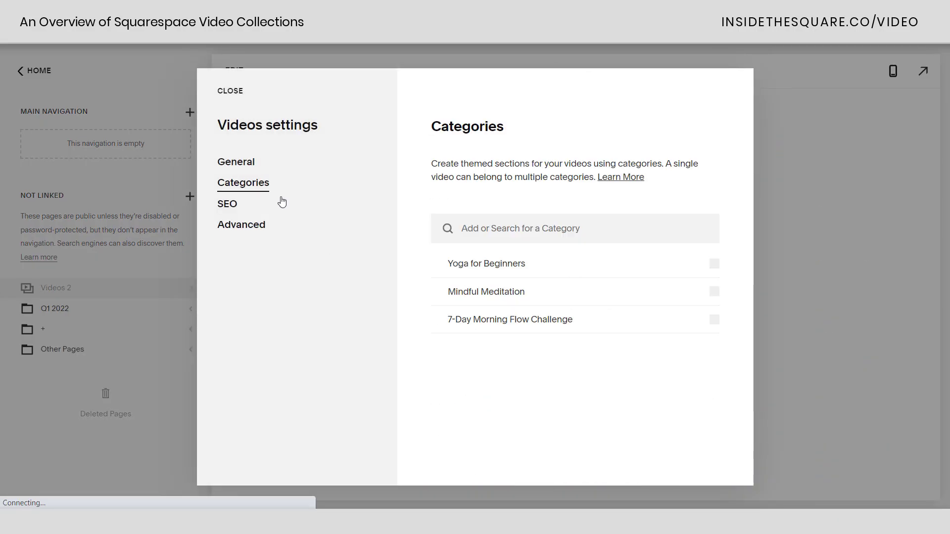
{"action": "mouse_move", "coordinate": [471, 250]}
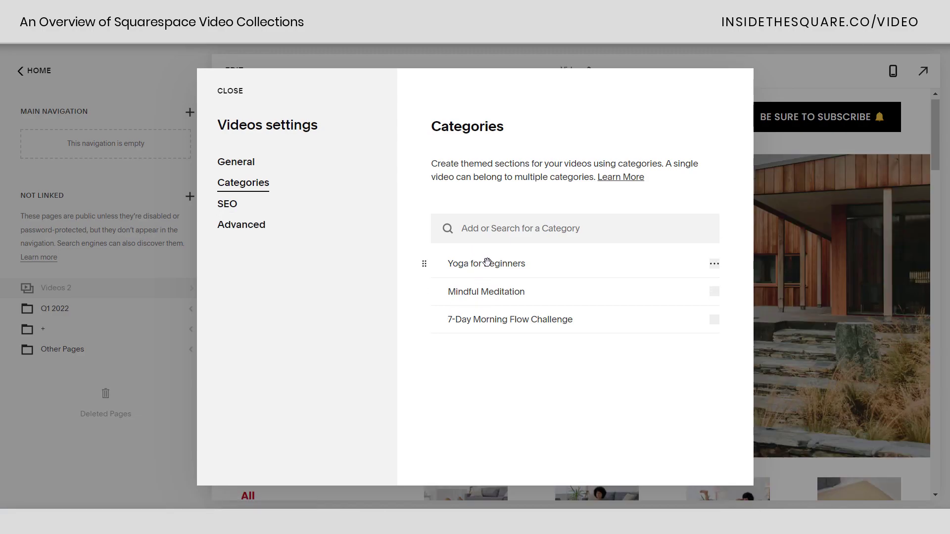
{"action": "left_click_drag", "start_coordinate": [424, 319], "coordinate": [448, 278]}
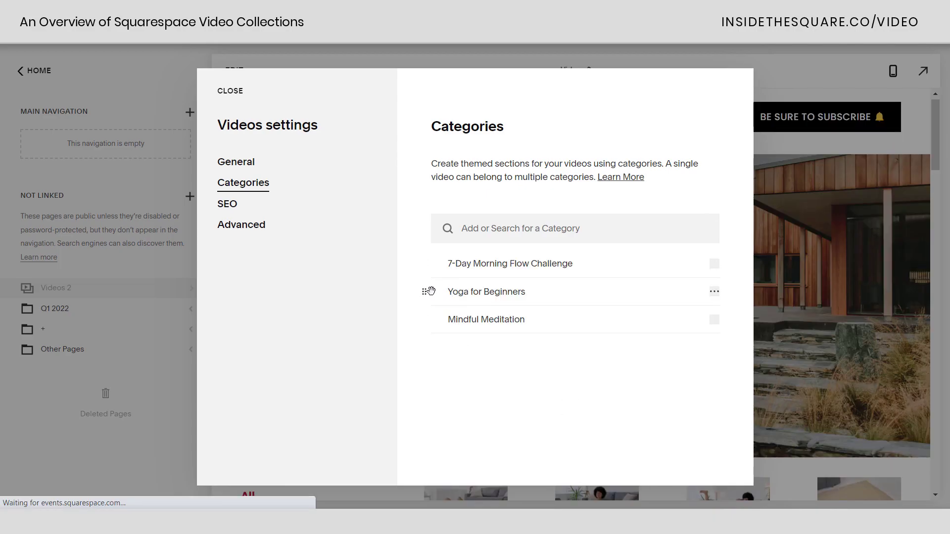
{"action": "left_click_drag", "start_coordinate": [427, 292], "coordinate": [441, 270]}
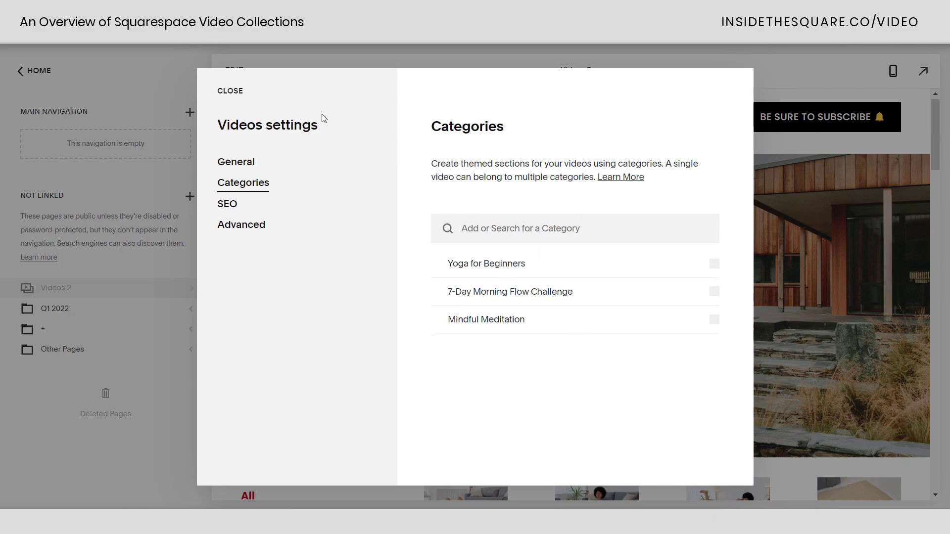
{"action": "left_click", "coordinate": [230, 92]}
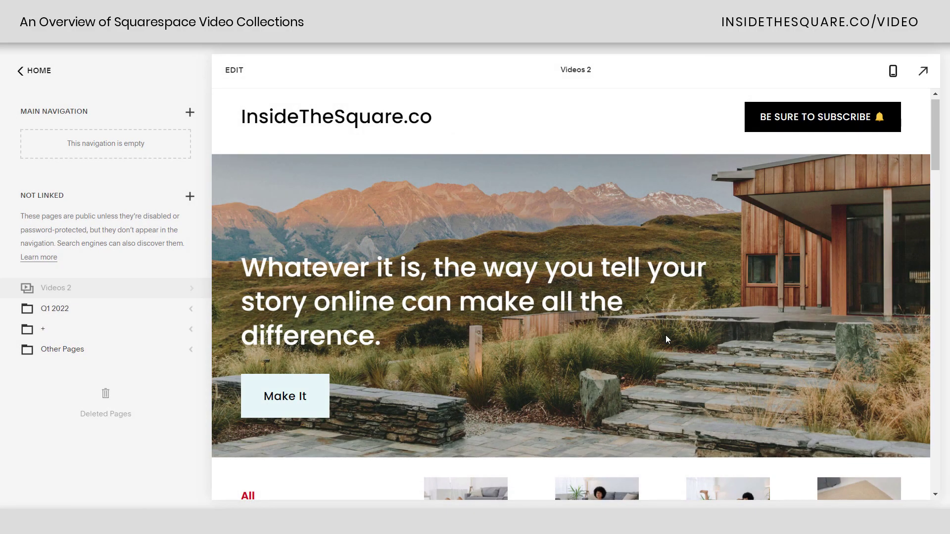
- Move Mindful Meditation to the top of the category list and check the filter order
{"action": "scroll", "coordinate": [538, 303], "scroll_direction": "down", "scroll_amount": 5}
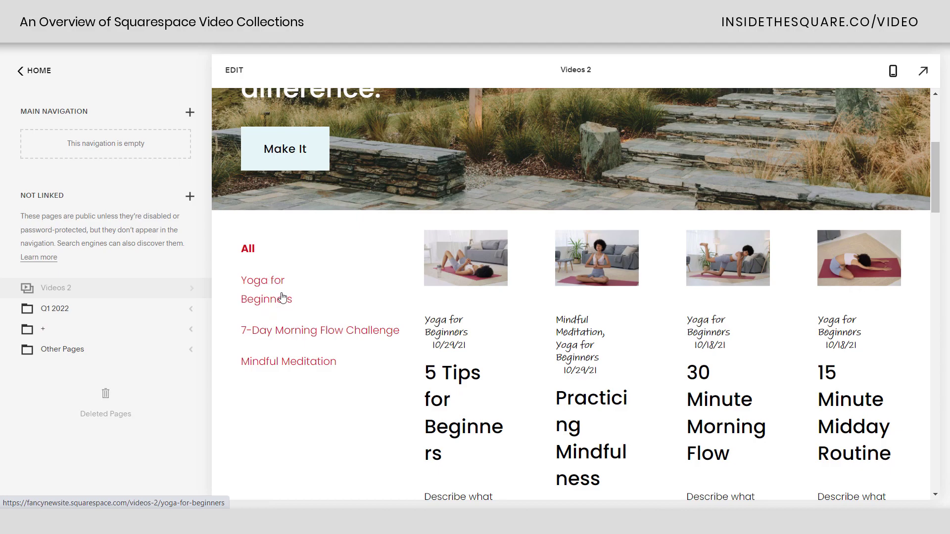
{"action": "mouse_move", "coordinate": [184, 297]}
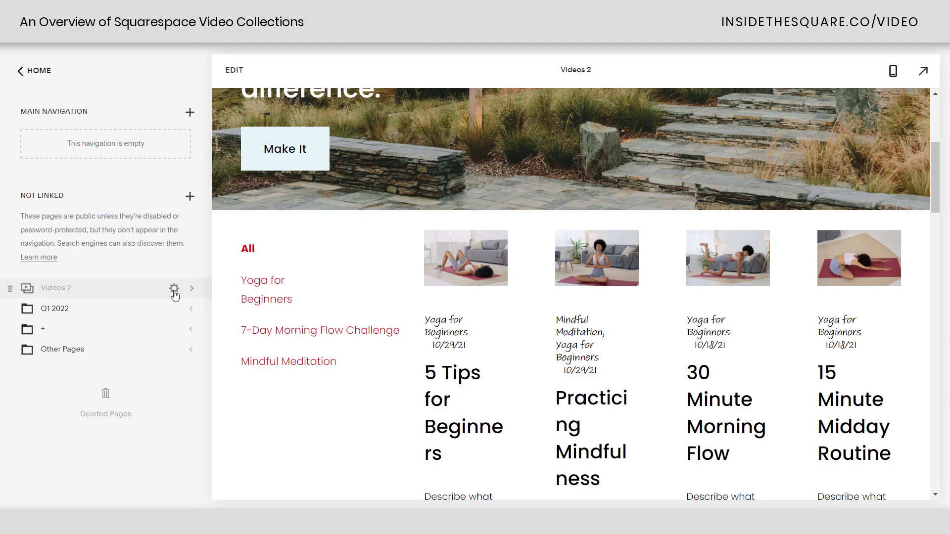
{"action": "left_click", "coordinate": [175, 295]}
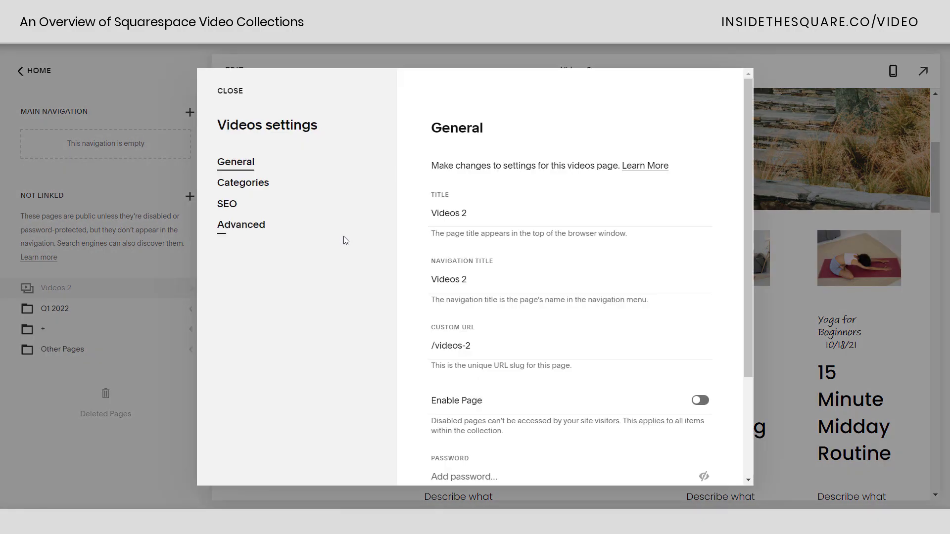
{"action": "left_click", "coordinate": [258, 184]}
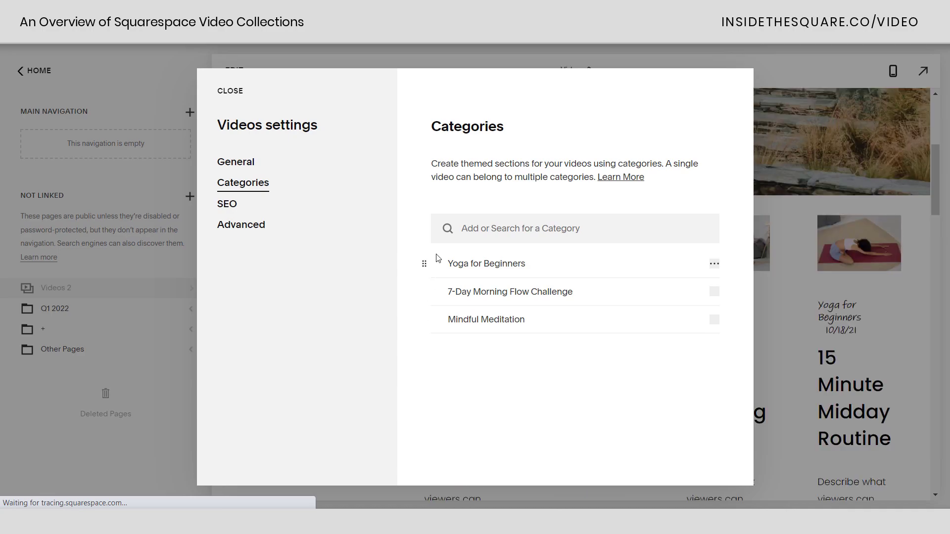
{"action": "left_click_drag", "start_coordinate": [424, 320], "coordinate": [443, 262]}
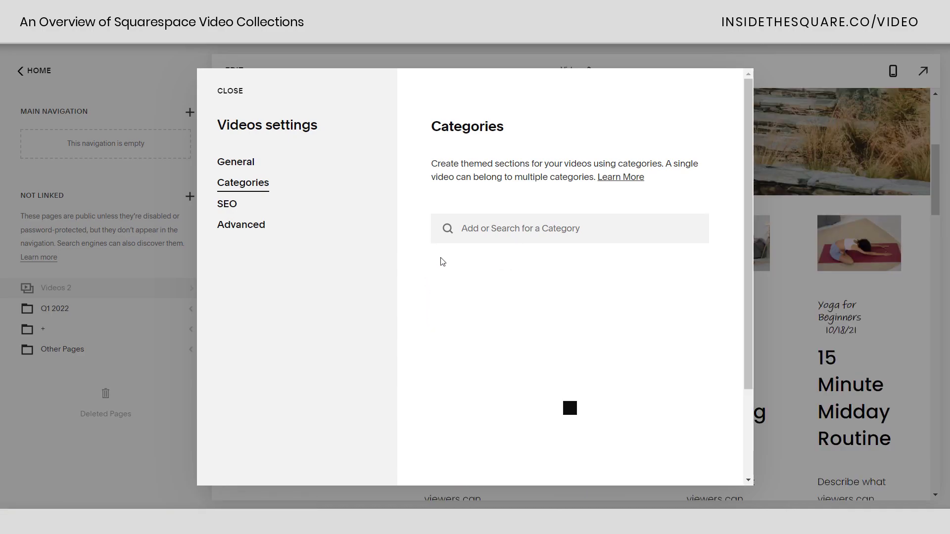
{"action": "left_click", "coordinate": [238, 92]}
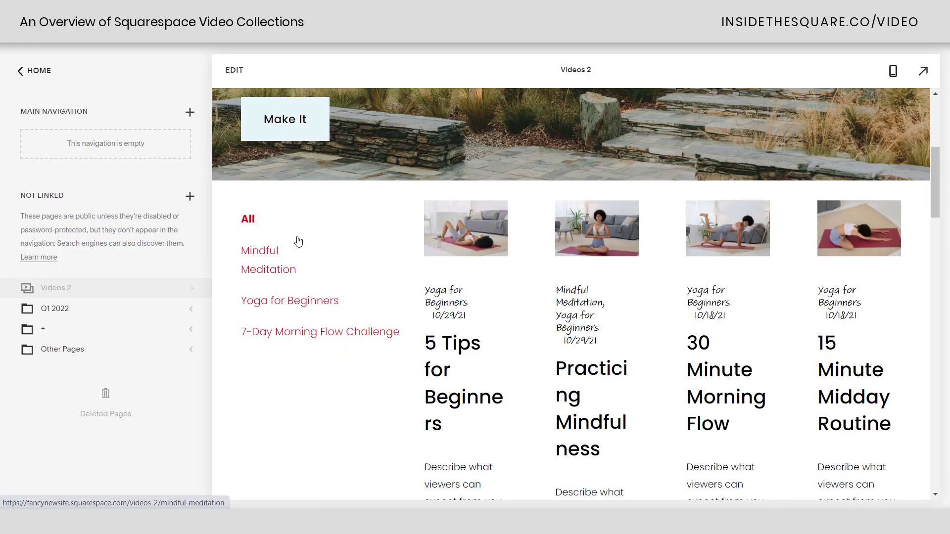
{"action": "mouse_move", "coordinate": [177, 293]}
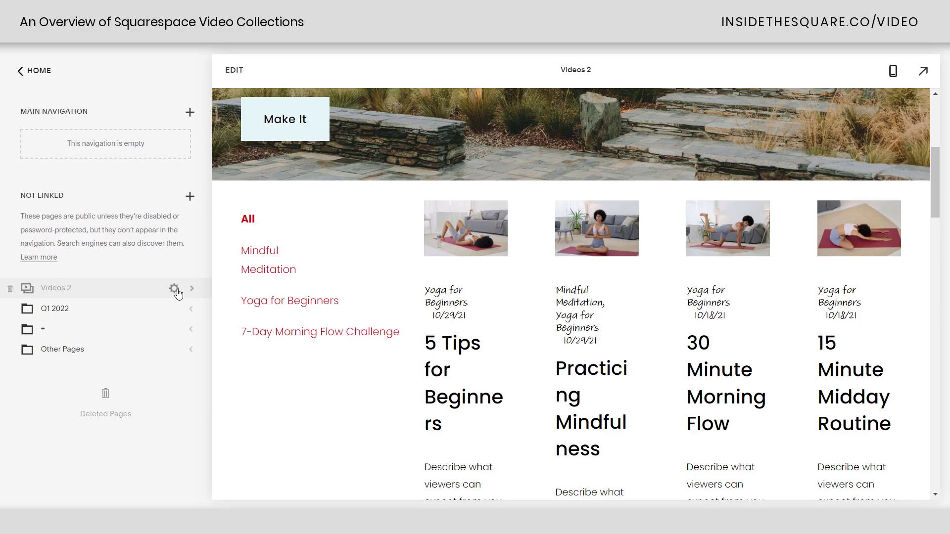
{"action": "left_click", "coordinate": [175, 289]}
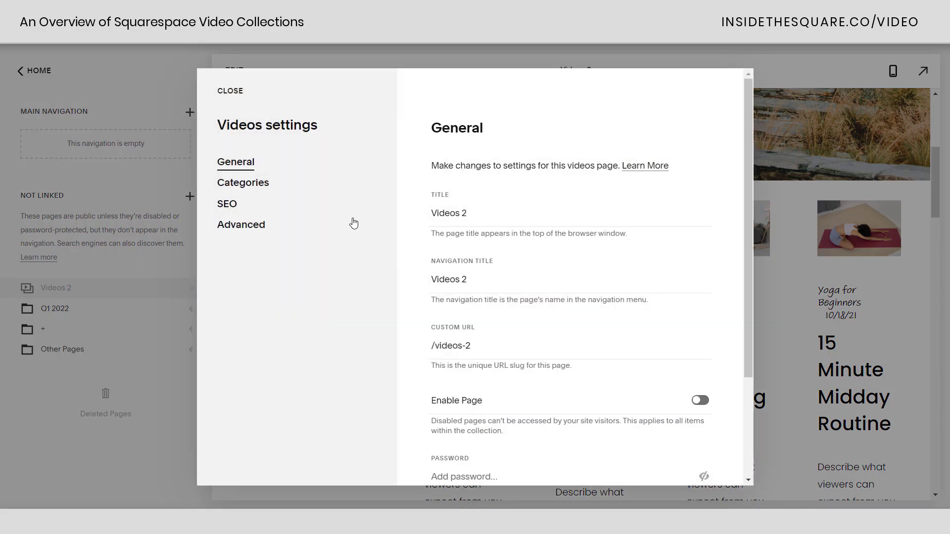
{"action": "left_click", "coordinate": [243, 204]}
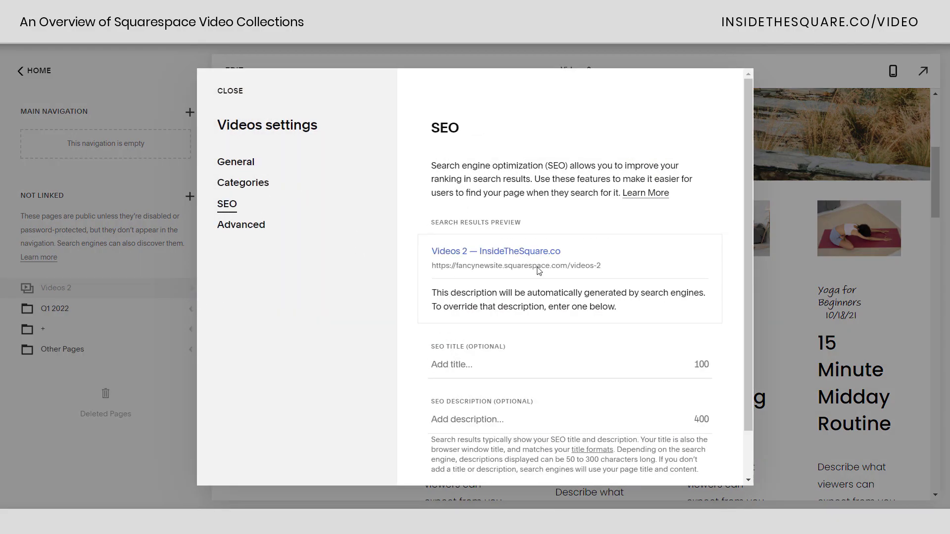
{"action": "scroll", "coordinate": [595, 292], "scroll_direction": "down", "scroll_amount": 1}
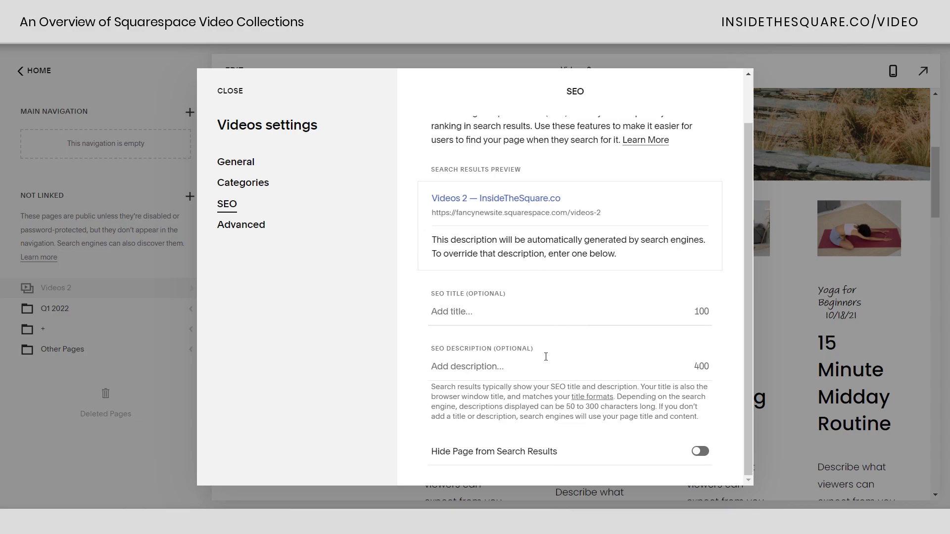
{"action": "left_click", "coordinate": [298, 231]}
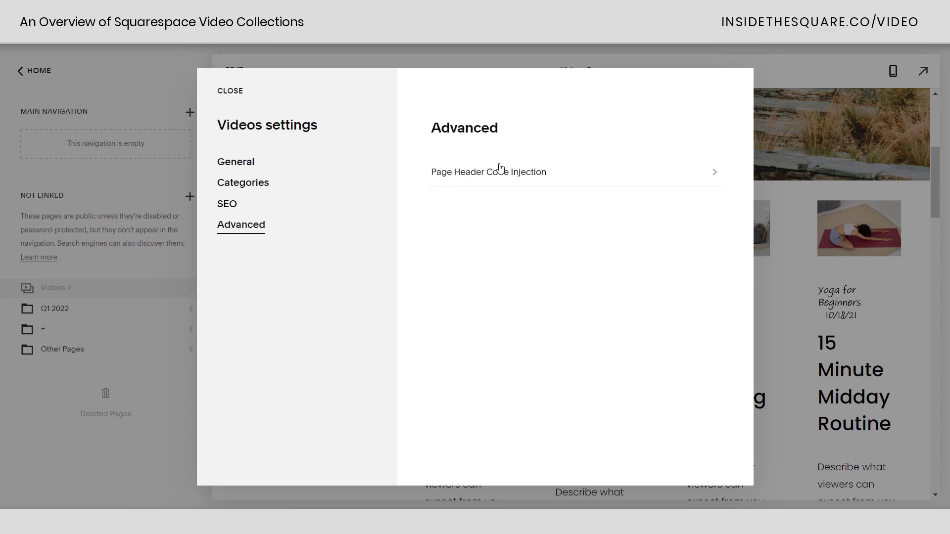
{"action": "left_click", "coordinate": [522, 178]}
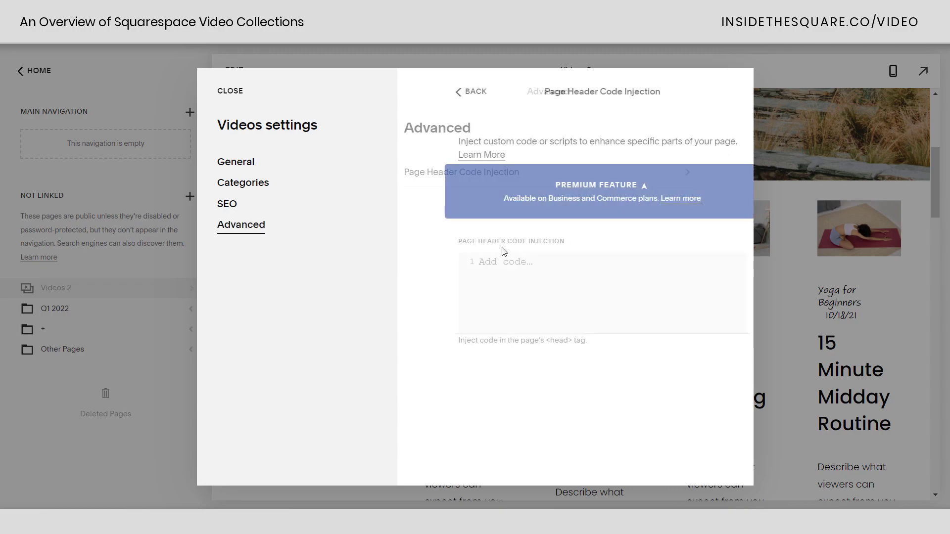
{"action": "left_click", "coordinate": [522, 264]}
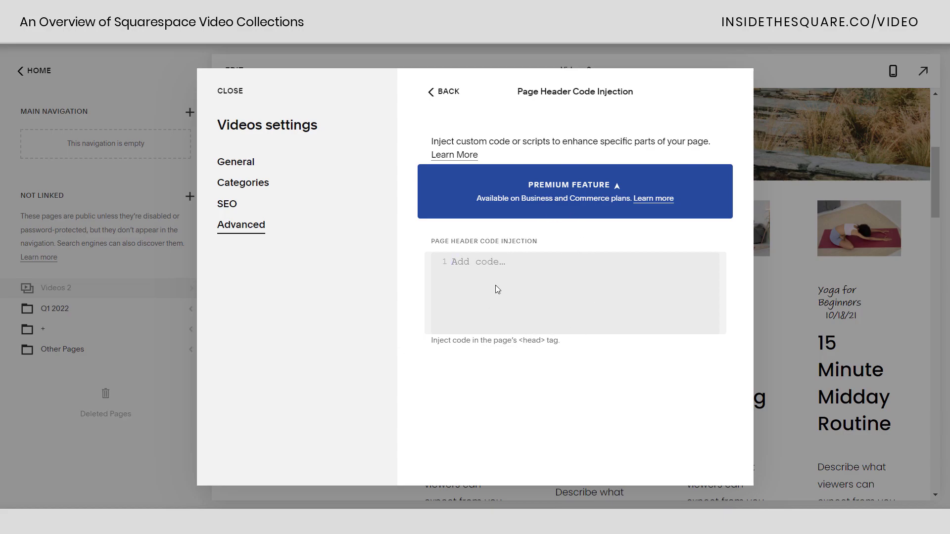
{"action": "left_click", "coordinate": [231, 94]}
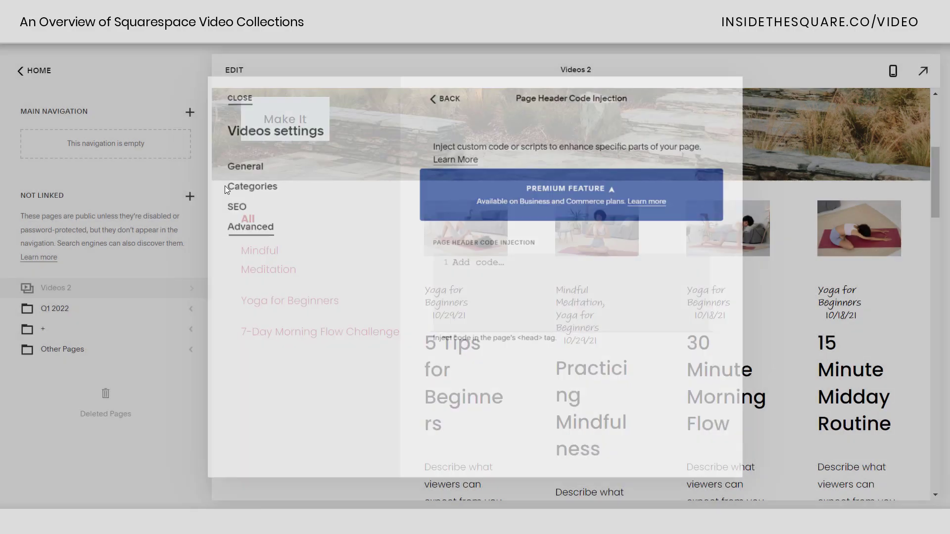
- List all Videos 2 videos and dismiss the 'Start selling your videos' promotion
{"action": "left_click", "coordinate": [59, 290]}
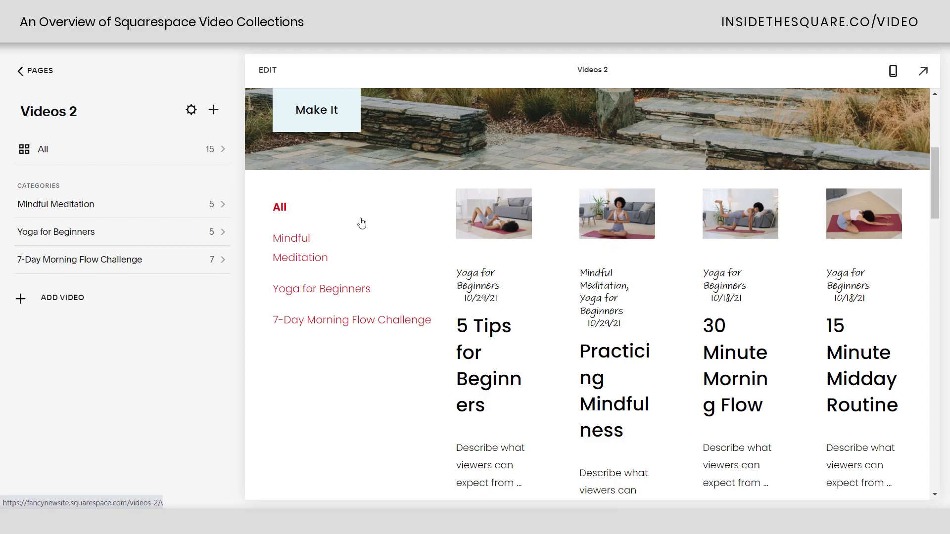
{"action": "left_click", "coordinate": [58, 154]}
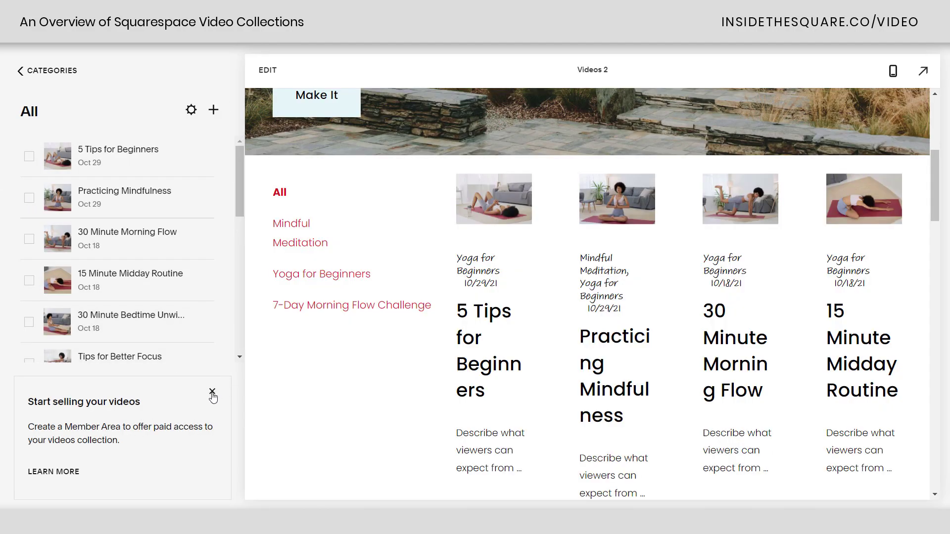
{"action": "left_click", "coordinate": [212, 392]}
- Move Tuesday Morning Flow to the top of the video list, then restore its original position
{"action": "scroll", "coordinate": [127, 316], "scroll_direction": "down", "scroll_amount": 5}
{"action": "scroll", "coordinate": [127, 316], "scroll_direction": "up", "scroll_amount": 5}
{"action": "scroll", "coordinate": [784, 106], "scroll_direction": "up", "scroll_amount": 5}
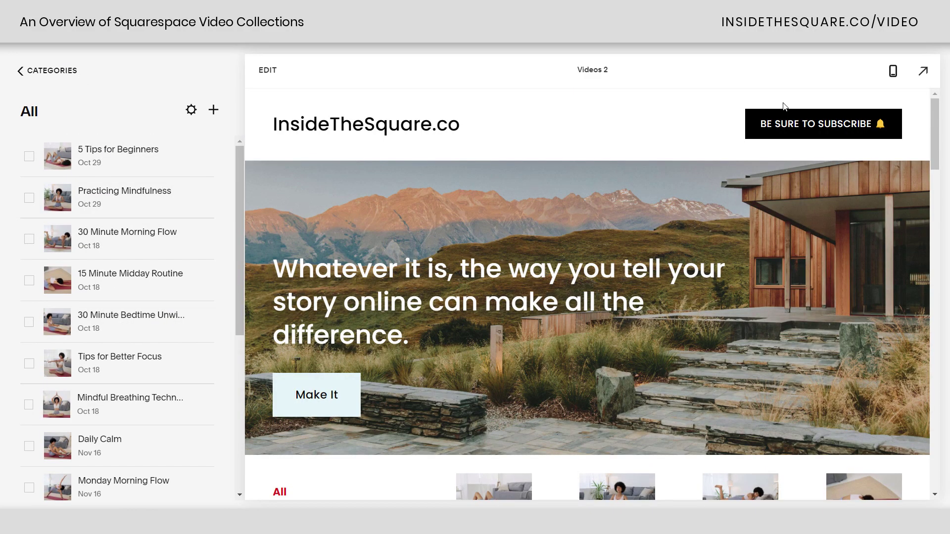
{"action": "scroll", "coordinate": [96, 237], "scroll_direction": "down", "scroll_amount": 5}
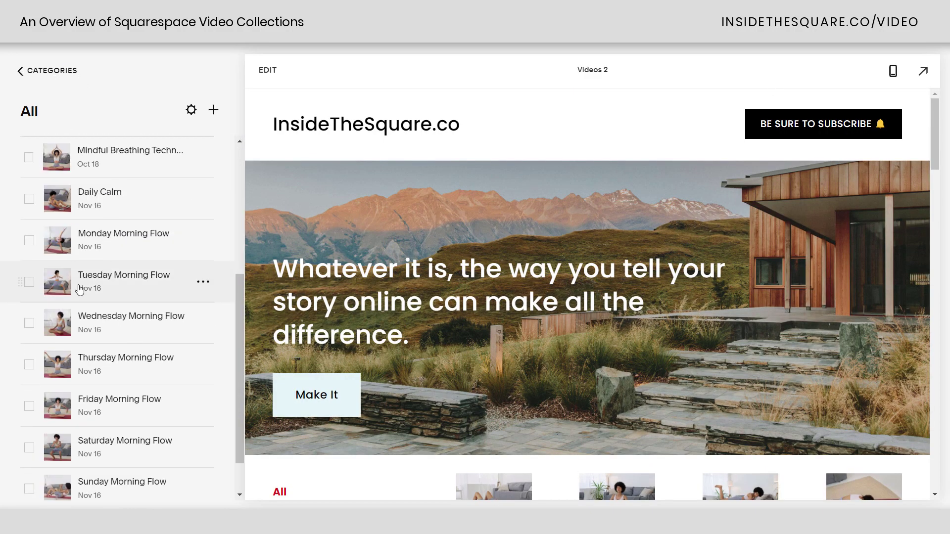
{"action": "left_click_drag", "start_coordinate": [15, 280], "coordinate": [35, 162]}
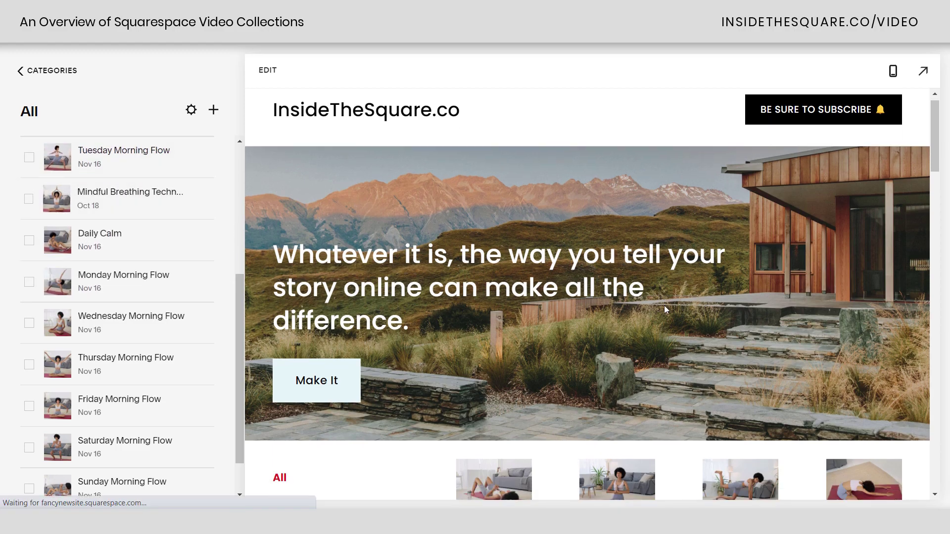
{"action": "scroll", "coordinate": [664, 305], "scroll_direction": "down", "scroll_amount": 3}
{"action": "scroll", "coordinate": [654, 307], "scroll_direction": "down", "scroll_amount": 4}
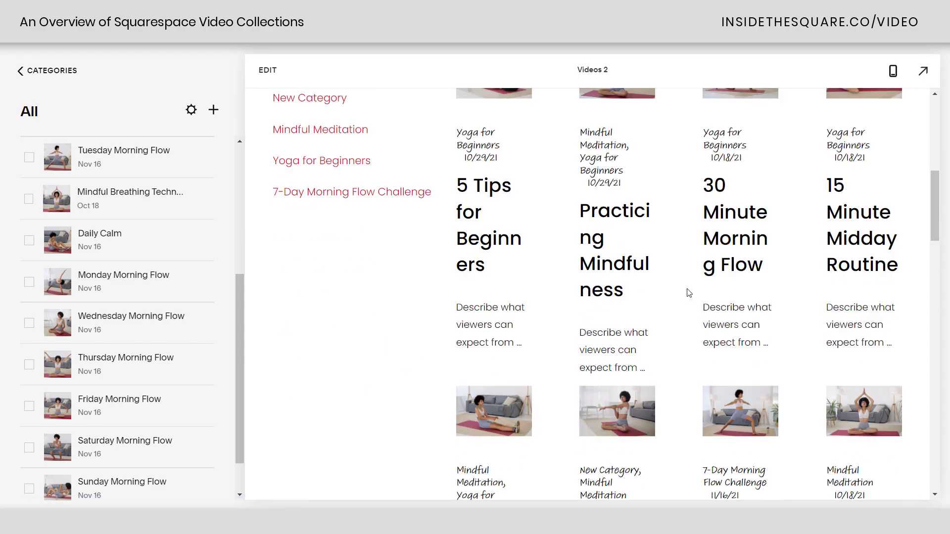
{"action": "scroll", "coordinate": [658, 304], "scroll_direction": "down", "scroll_amount": 6}
{"action": "scroll", "coordinate": [656, 309], "scroll_direction": "up", "scroll_amount": 1}
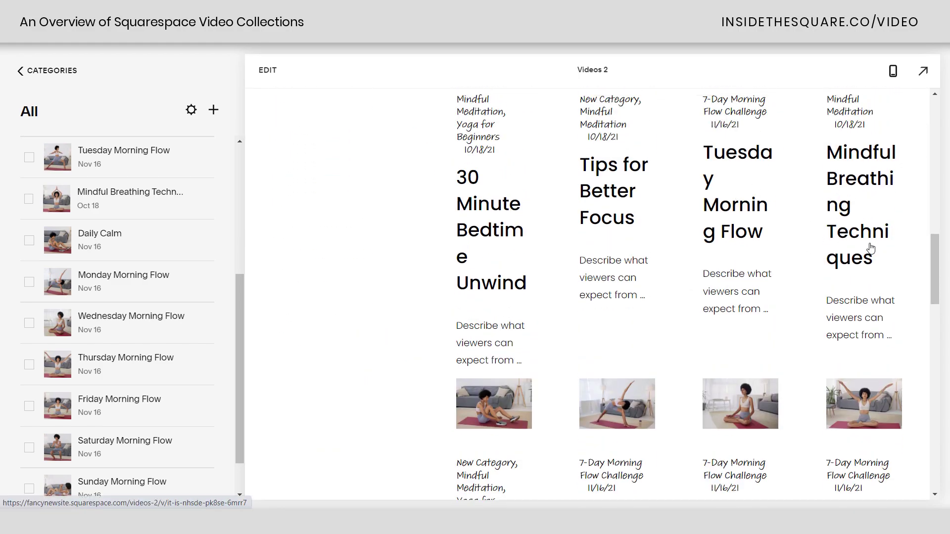
{"action": "mouse_move", "coordinate": [16, 159]}
{"action": "left_mouse_down"}
{"action": "mouse_move", "coordinate": [45, 296]}
{"action": "mouse_move", "coordinate": [46, 285]}
{"action": "left_mouse_up"}
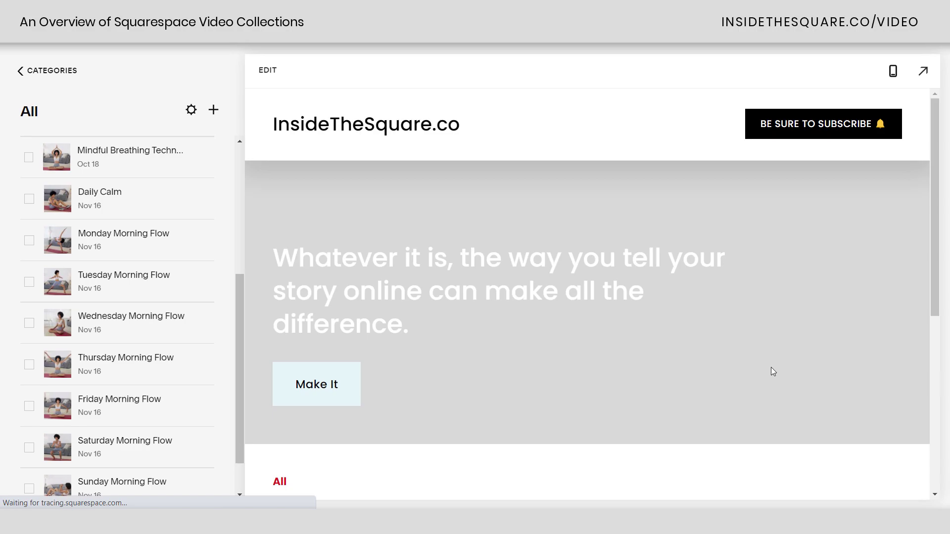
{"action": "scroll", "coordinate": [773, 372], "scroll_direction": "down", "scroll_amount": 15}
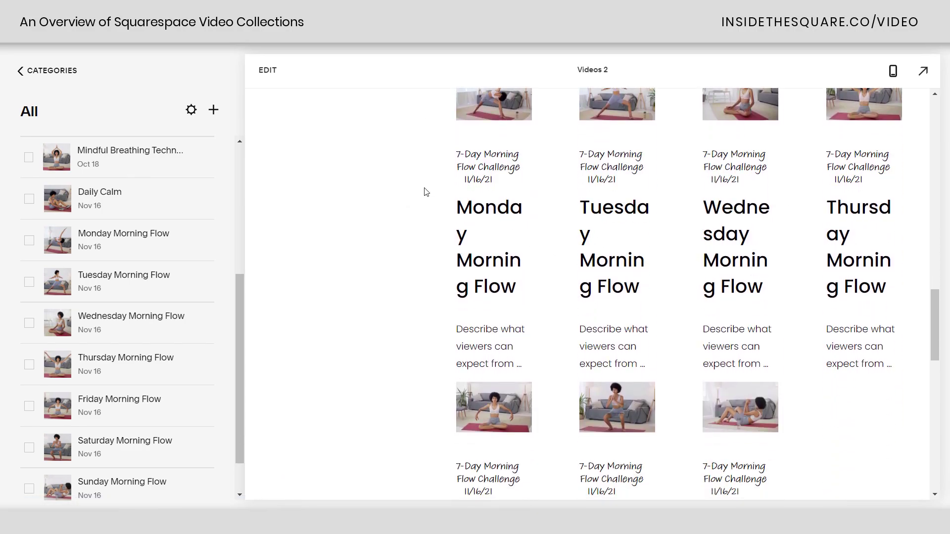
- Open the Mindful Meditation category and preview the Daily Calm video page
{"action": "left_click", "coordinate": [55, 71]}
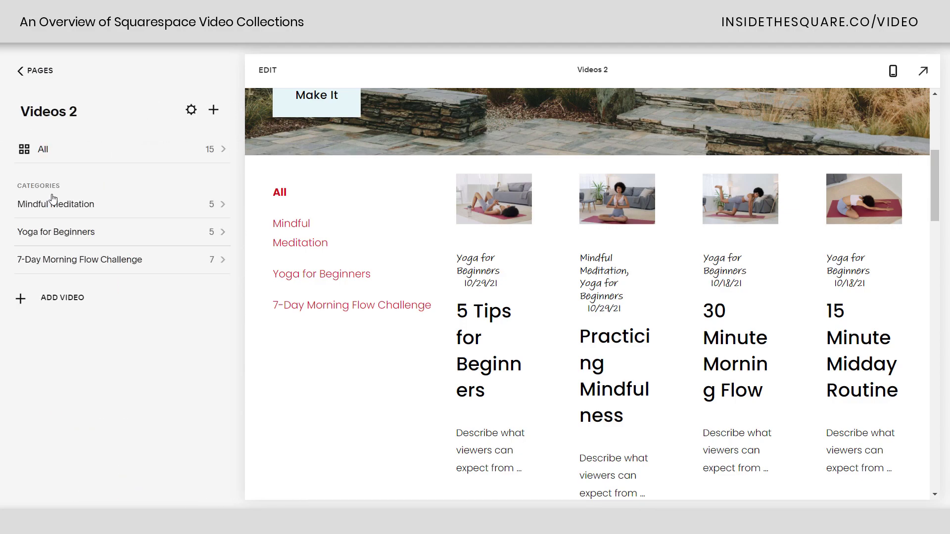
{"action": "left_click", "coordinate": [64, 204]}
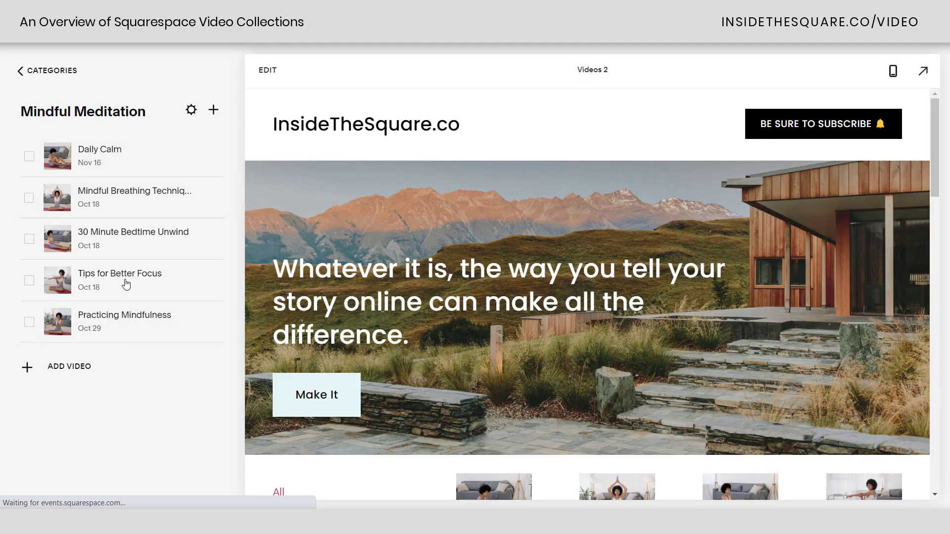
{"action": "left_click", "coordinate": [130, 158]}
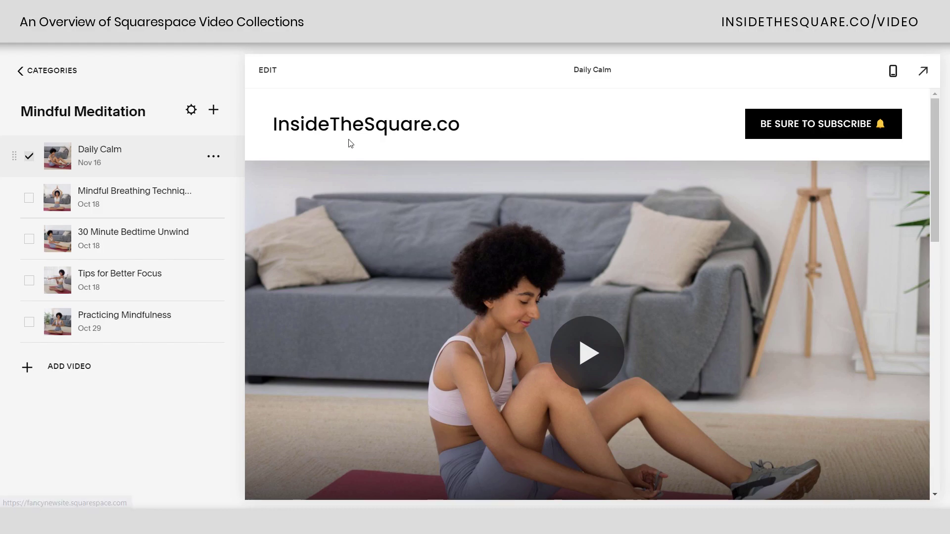
- Hide the category and date above the Daily Calm title and set header spacing to 31px
{"action": "left_click", "coordinate": [278, 69]}
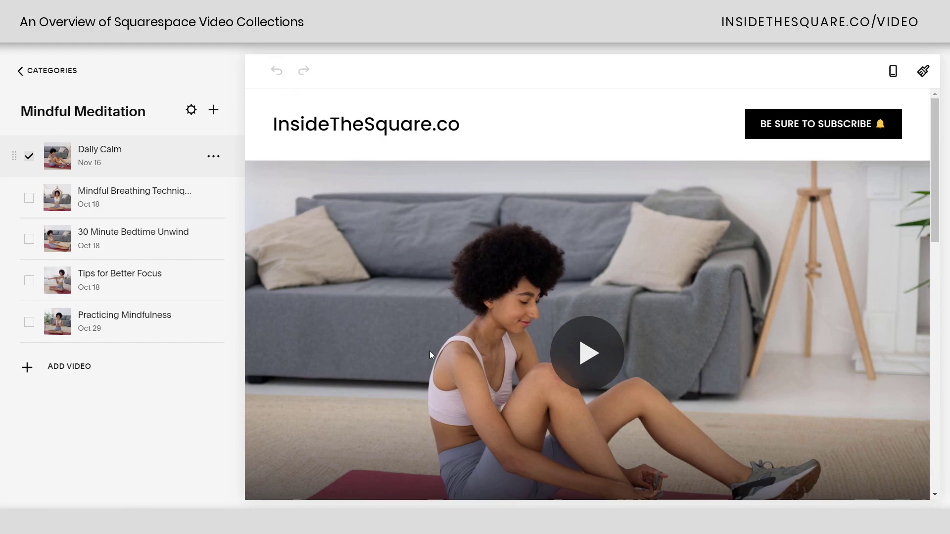
{"action": "scroll", "coordinate": [687, 318], "scroll_direction": "down", "scroll_amount": 1}
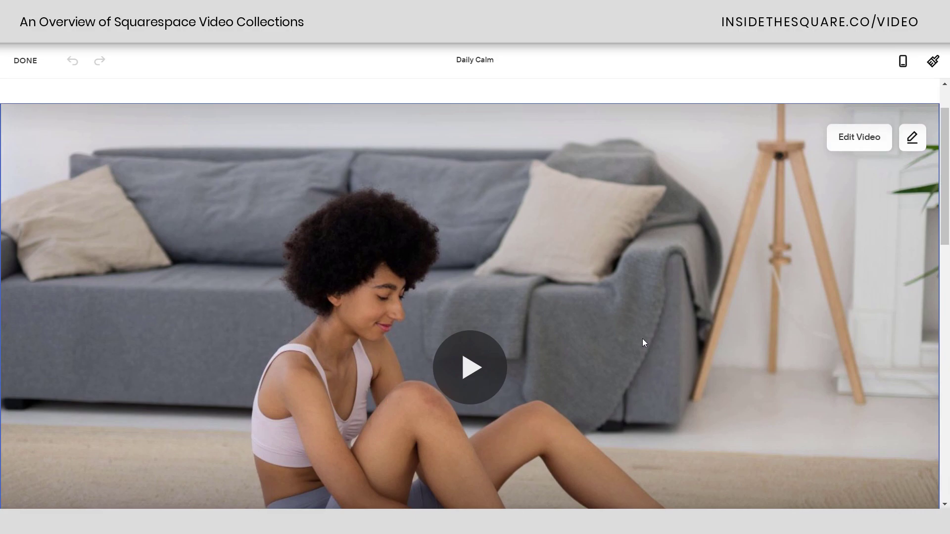
{"action": "scroll", "coordinate": [642, 340], "scroll_direction": "down", "scroll_amount": 5}
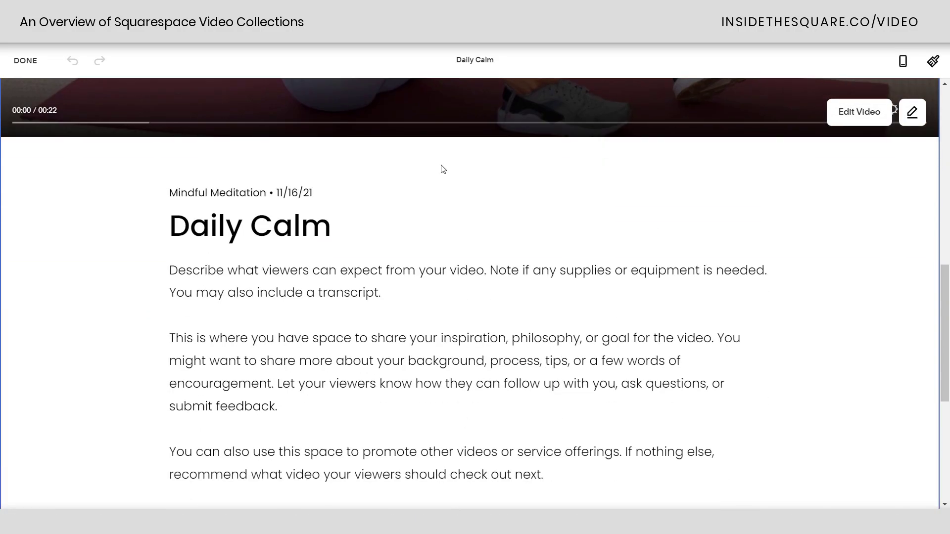
{"action": "scroll", "coordinate": [488, 346], "scroll_direction": "down", "scroll_amount": 1}
{"action": "scroll", "coordinate": [462, 386], "scroll_direction": "up", "scroll_amount": 2}
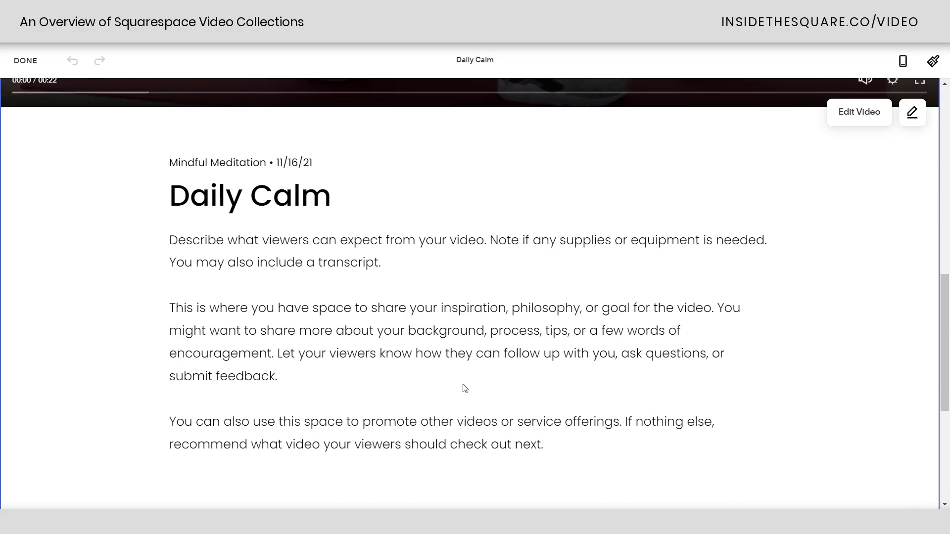
{"action": "left_click", "coordinate": [908, 110]}
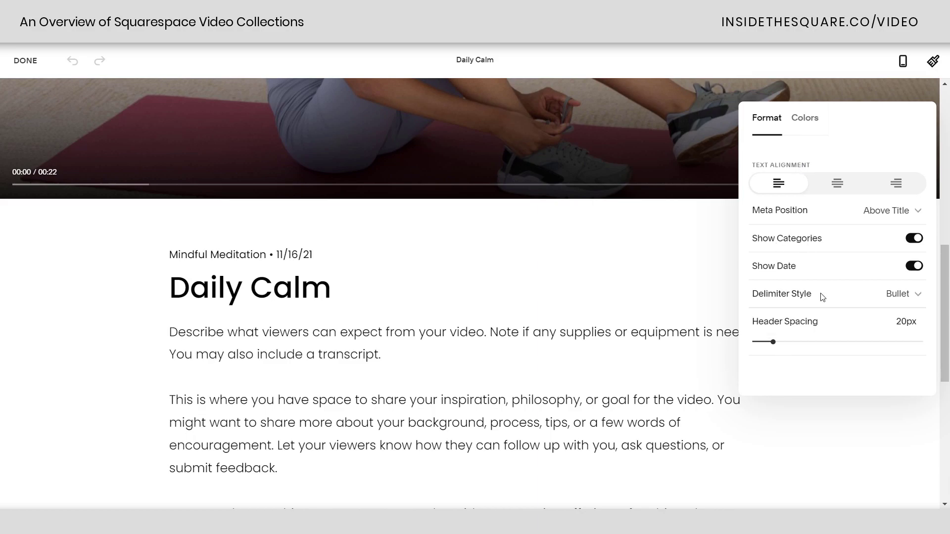
{"action": "left_click", "coordinate": [914, 239]}
{"action": "left_click", "coordinate": [914, 267]}
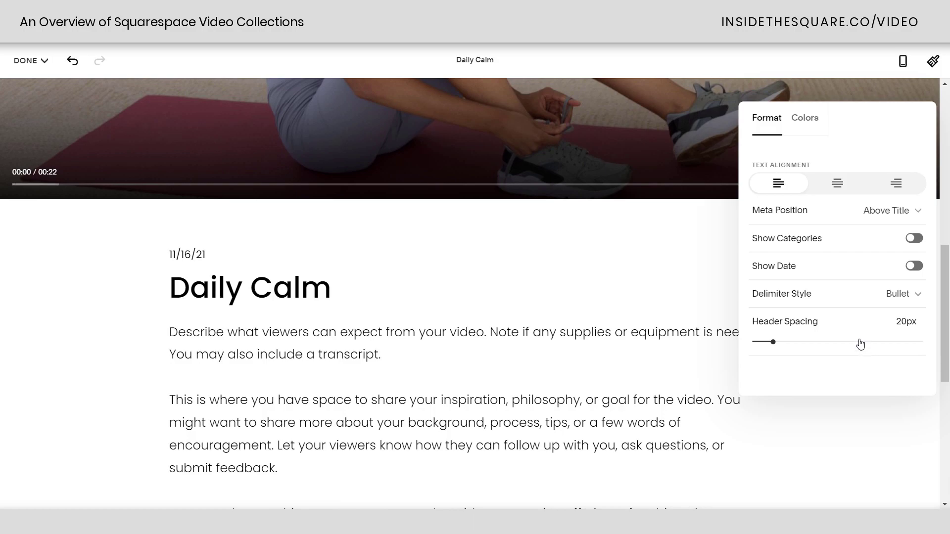
{"action": "left_click_drag", "start_coordinate": [770, 342], "coordinate": [793, 342]}
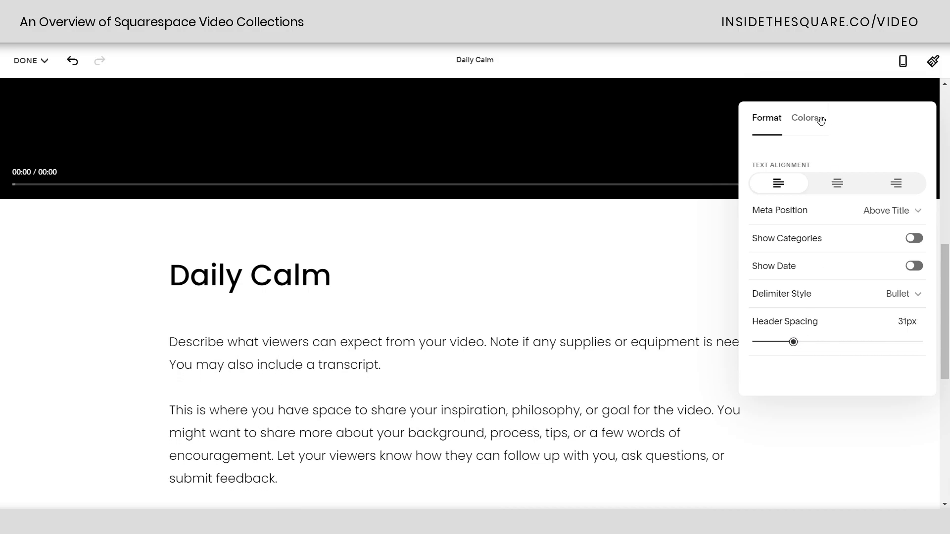
{"action": "left_click", "coordinate": [810, 125]}
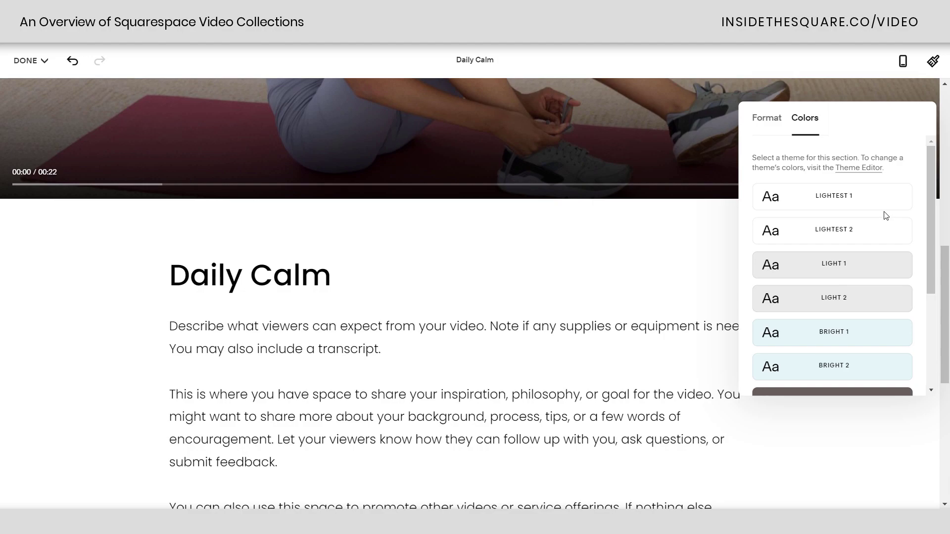
{"action": "left_click", "coordinate": [685, 258]}
- Open the Edit video dialog for Daily Calm
{"action": "scroll", "coordinate": [792, 270], "scroll_direction": "up", "scroll_amount": 5}
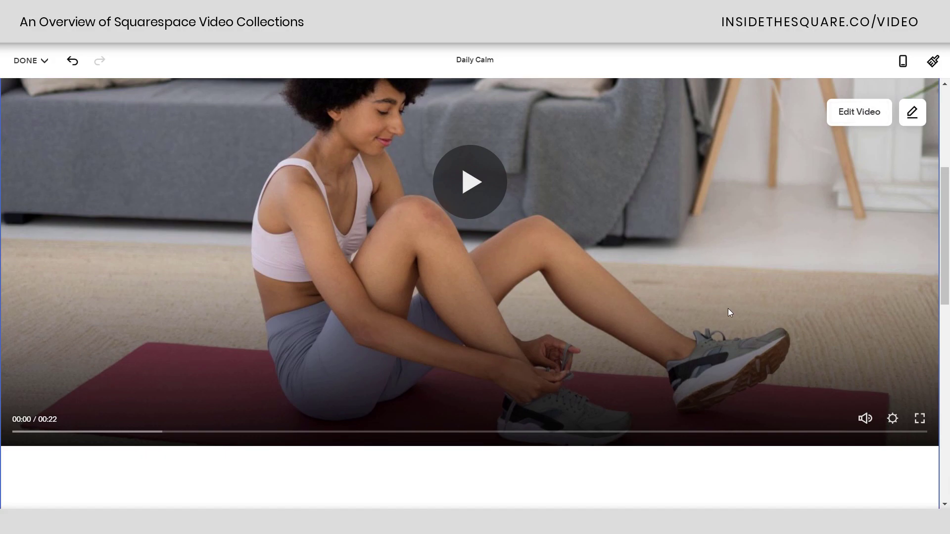
{"action": "scroll", "coordinate": [729, 310], "scroll_direction": "down", "scroll_amount": 5}
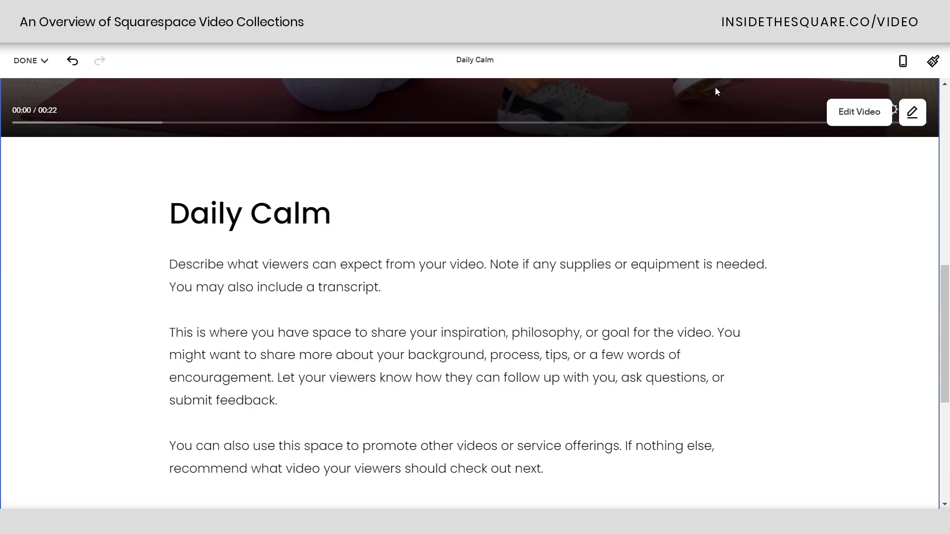
{"action": "left_click", "coordinate": [843, 113]}
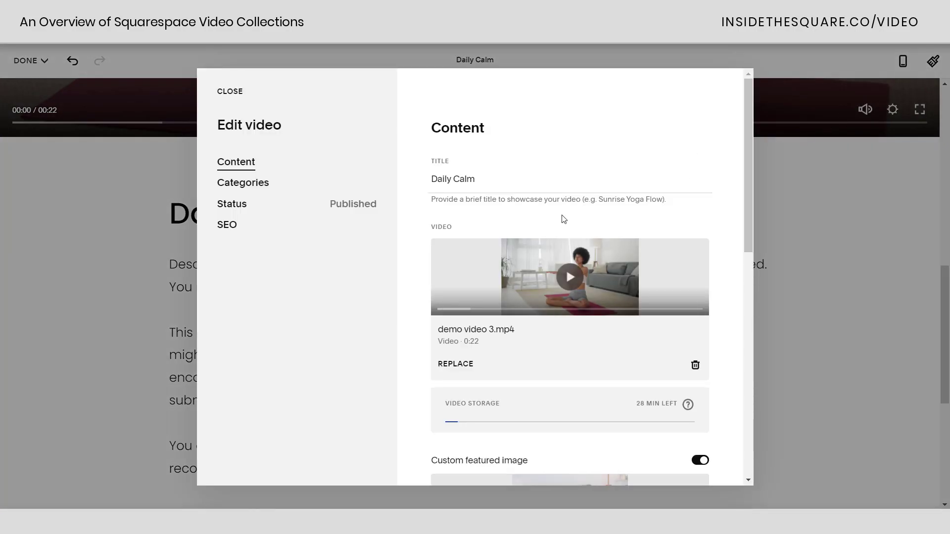
- Select the Daily Calm title, then place the cursor at the end of the description
{"action": "left_click_drag", "start_coordinate": [528, 186], "coordinate": [440, 176]}
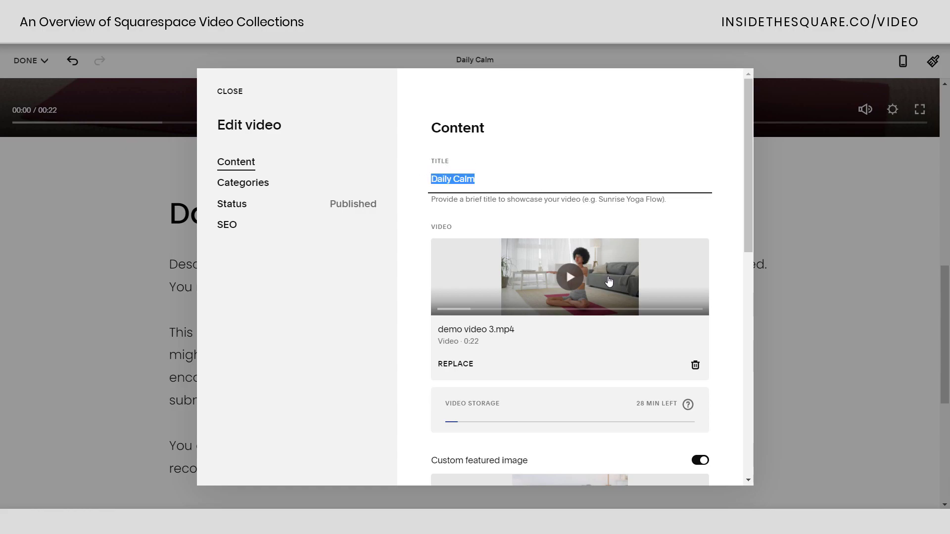
{"action": "scroll", "coordinate": [609, 281], "scroll_direction": "down", "scroll_amount": 3}
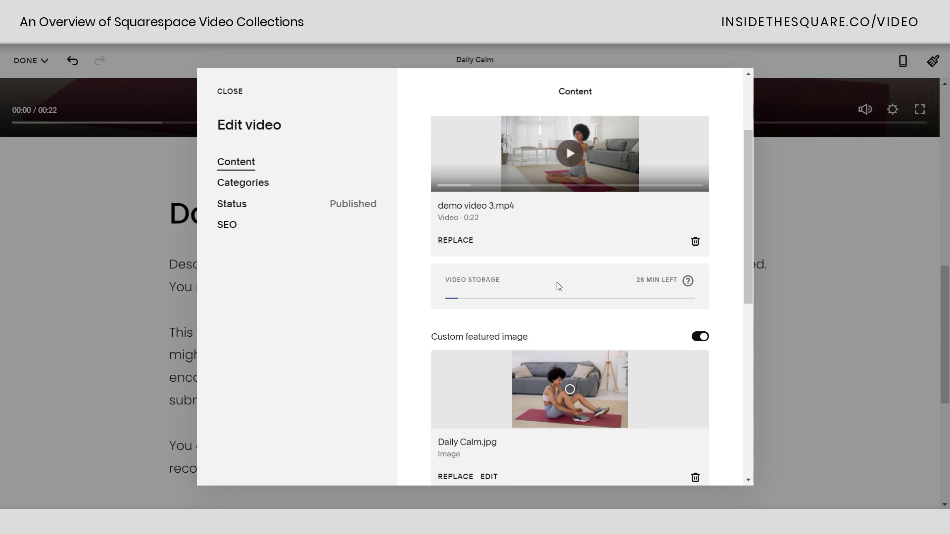
{"action": "scroll", "coordinate": [576, 278], "scroll_direction": "down", "scroll_amount": 4}
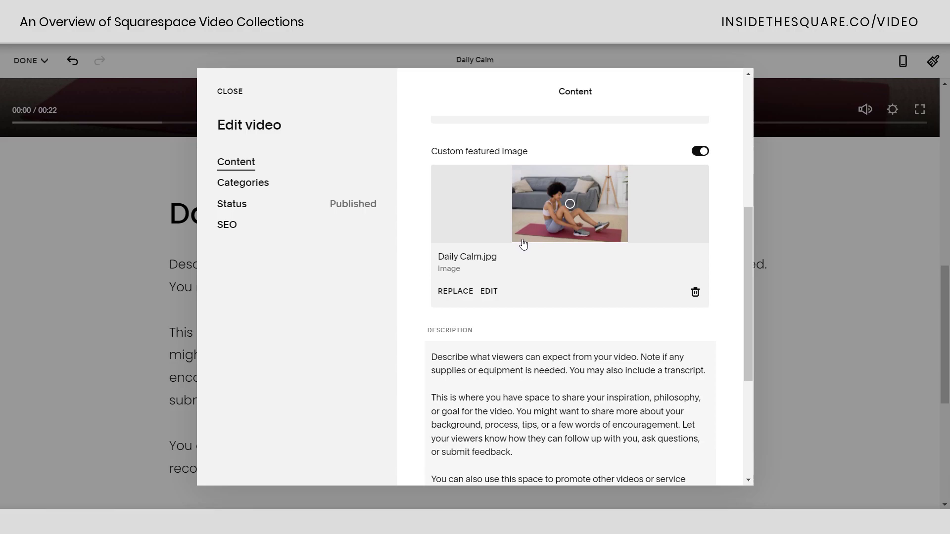
{"action": "scroll", "coordinate": [523, 245], "scroll_direction": "down", "scroll_amount": 3}
{"action": "left_click", "coordinate": [543, 262]}
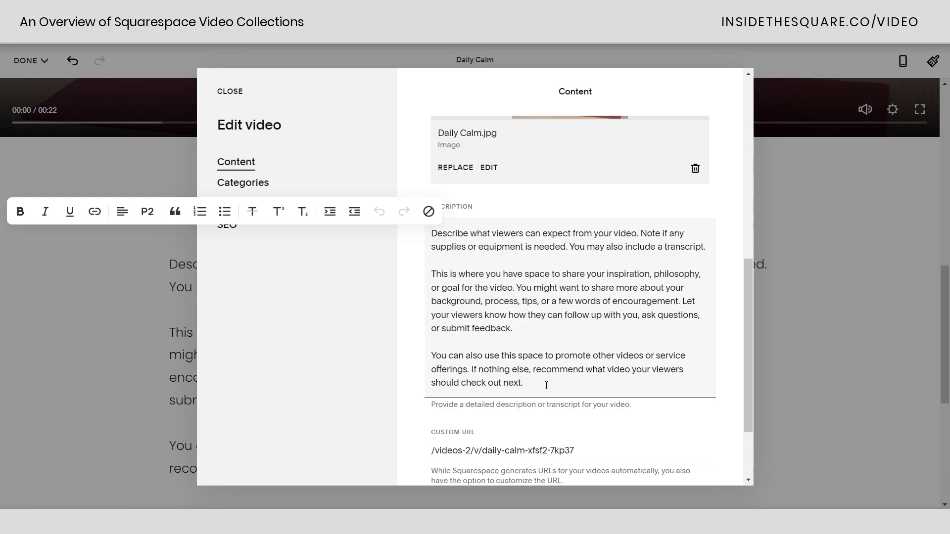
- Add a 'LINK TO TRANSCRIPT' line to the description, leaving it unlinked after trying file-link options
{"action": "key", "text": "Return"}
{"action": "key", "text": "Return"}
{"action": "type", "text": "LINK TO TRANSCRIPT"}
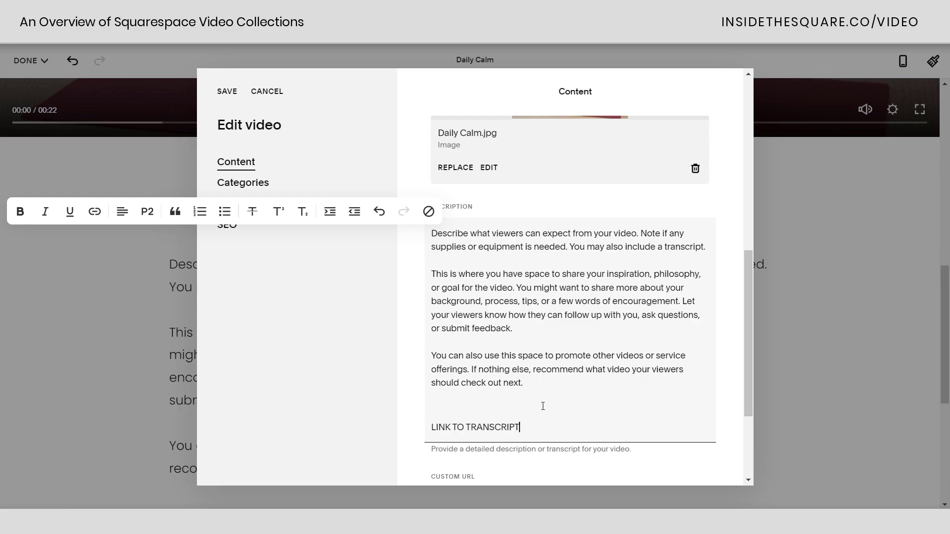
{"action": "left_click_drag", "start_coordinate": [521, 427], "coordinate": [433, 428]}
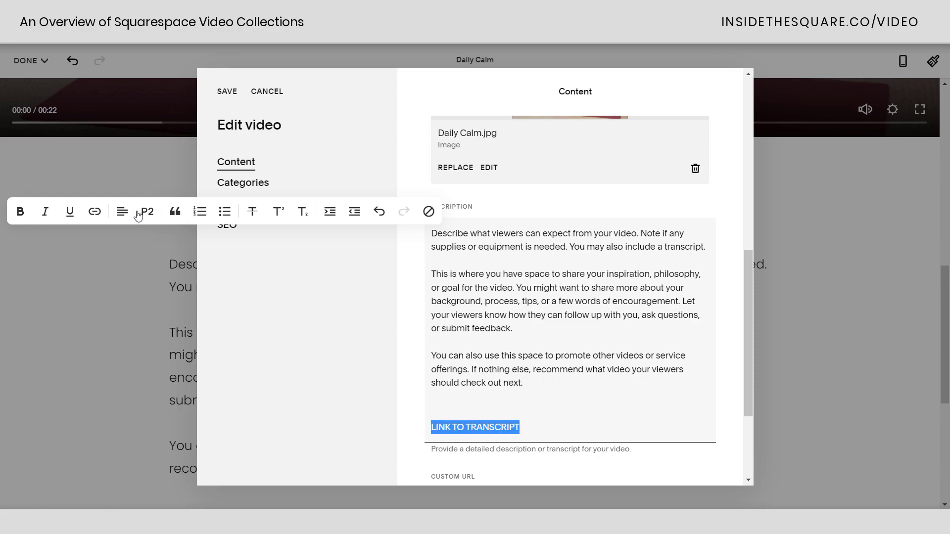
{"action": "left_click", "coordinate": [93, 217]}
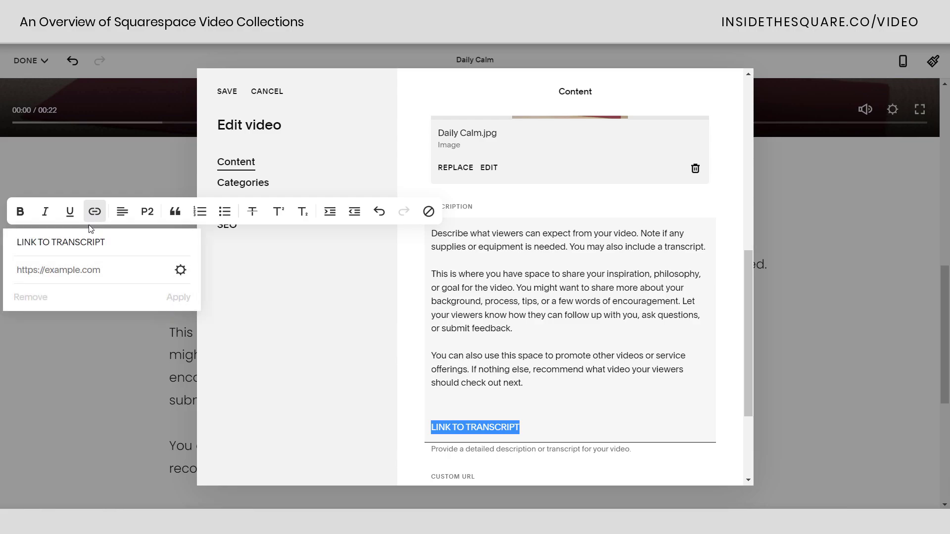
{"action": "left_click", "coordinate": [181, 271]}
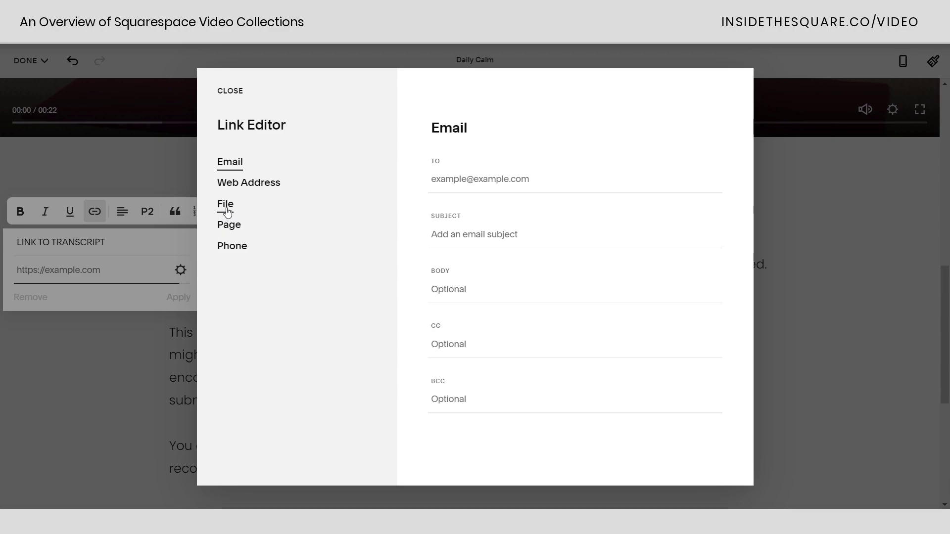
{"action": "left_click", "coordinate": [227, 212]}
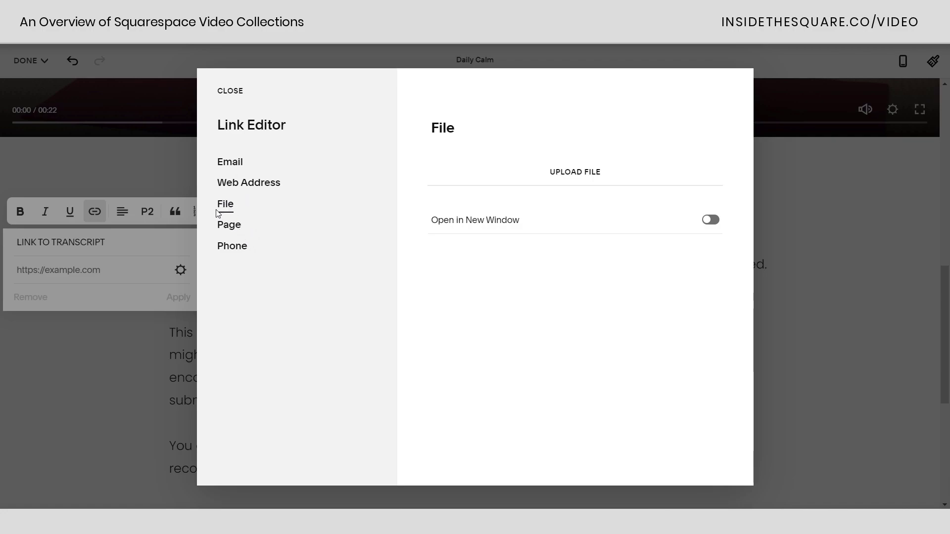
{"action": "left_click", "coordinate": [233, 93]}
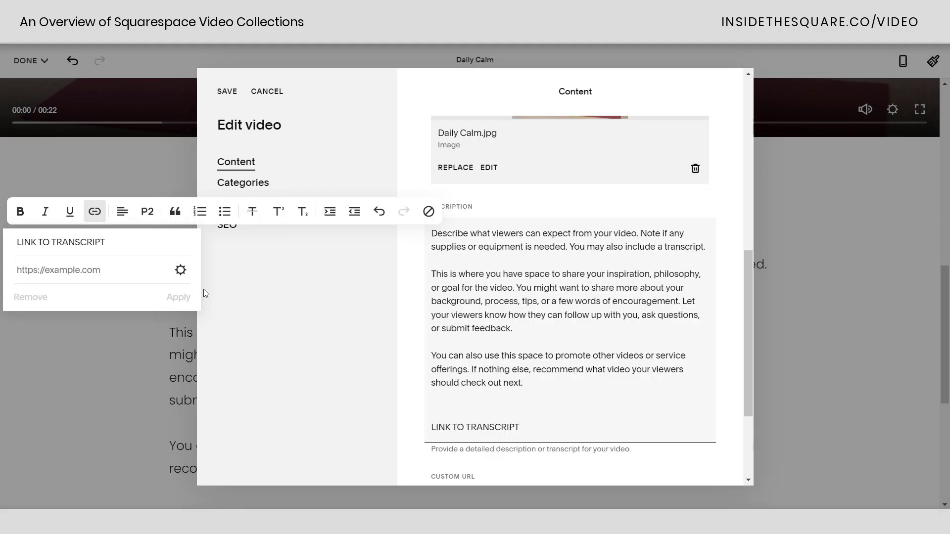
{"action": "left_click", "coordinate": [95, 212]}
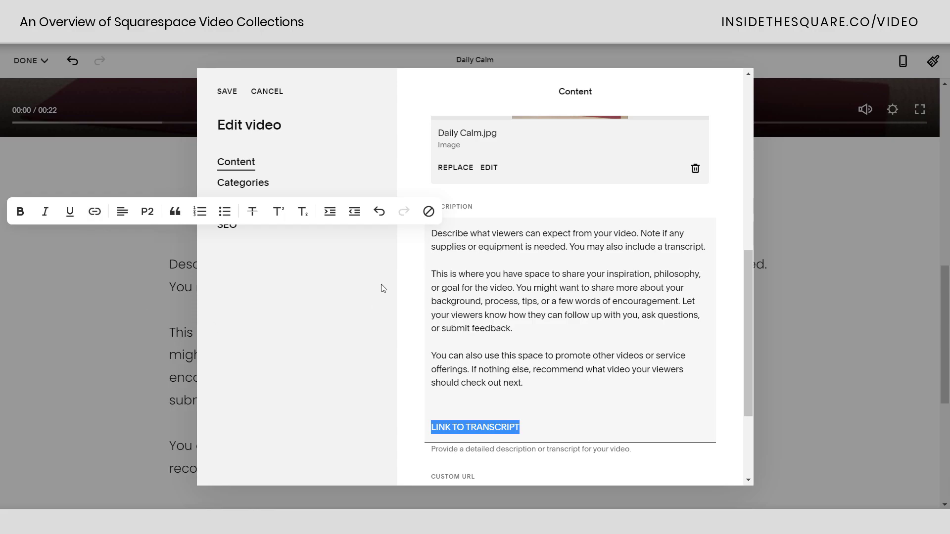
- Make the first description paragraph a Medium Heading
{"action": "triple_click", "coordinate": [473, 228]}
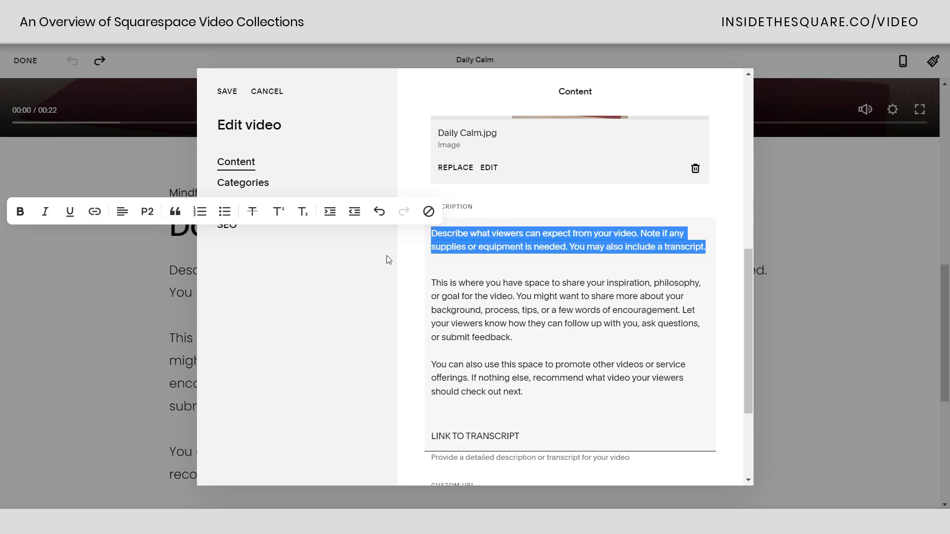
{"action": "left_click", "coordinate": [159, 220]}
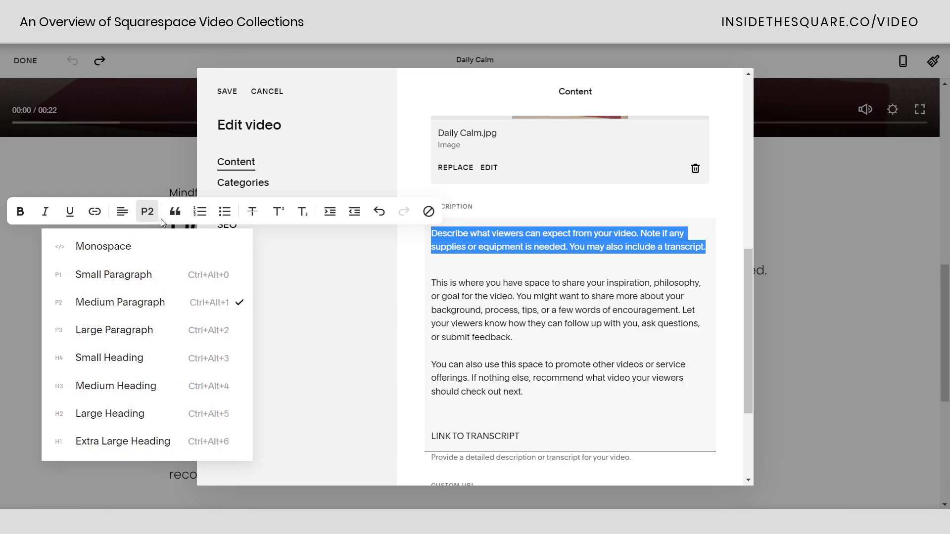
{"action": "left_click", "coordinate": [151, 394]}
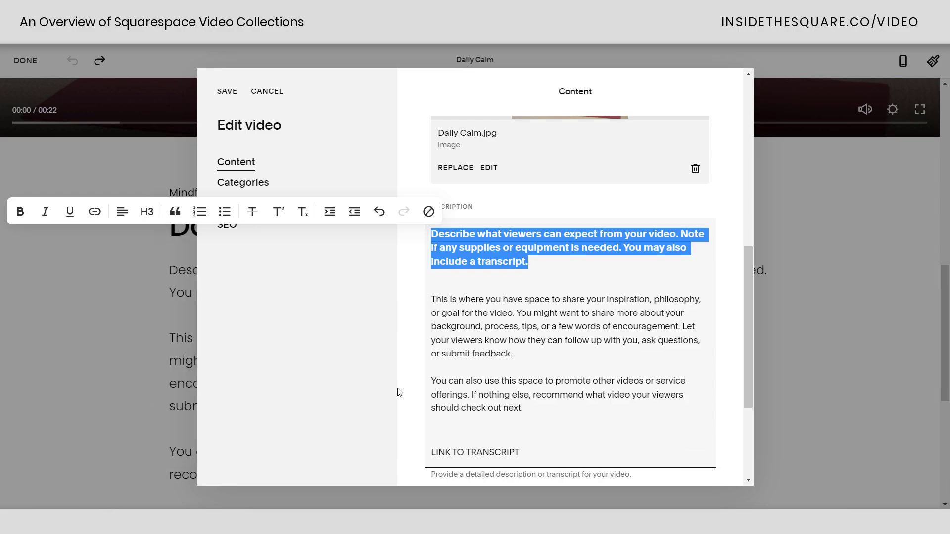
{"action": "left_click", "coordinate": [563, 279]}
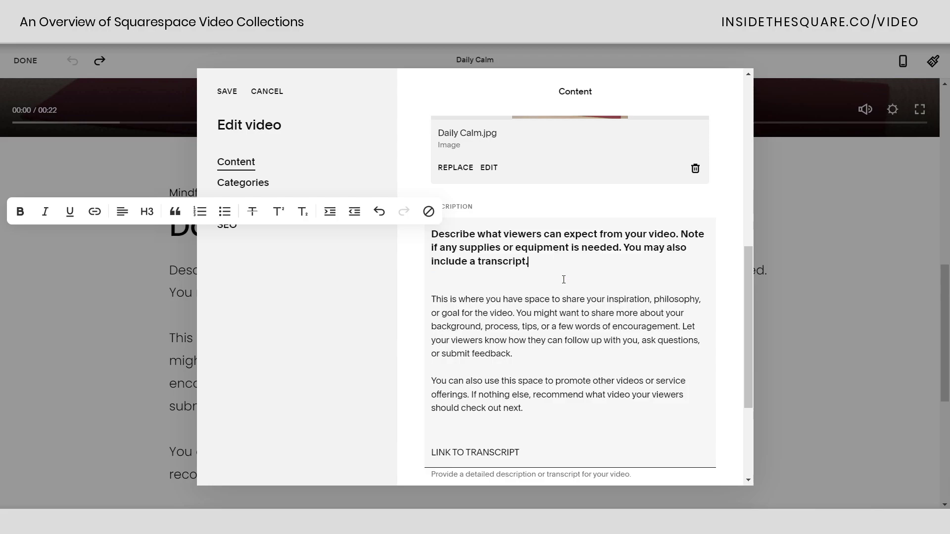
- Paste a sample sentence after the second paragraph and format it as a block quote
{"action": "left_click", "coordinate": [549, 357]}
{"action": "key", "text": "Return"}
{"action": "type", "text": "Add a block quote of text inside the description."}
{"action": "left_click_drag", "start_coordinate": [432, 376], "coordinate": [622, 387]}
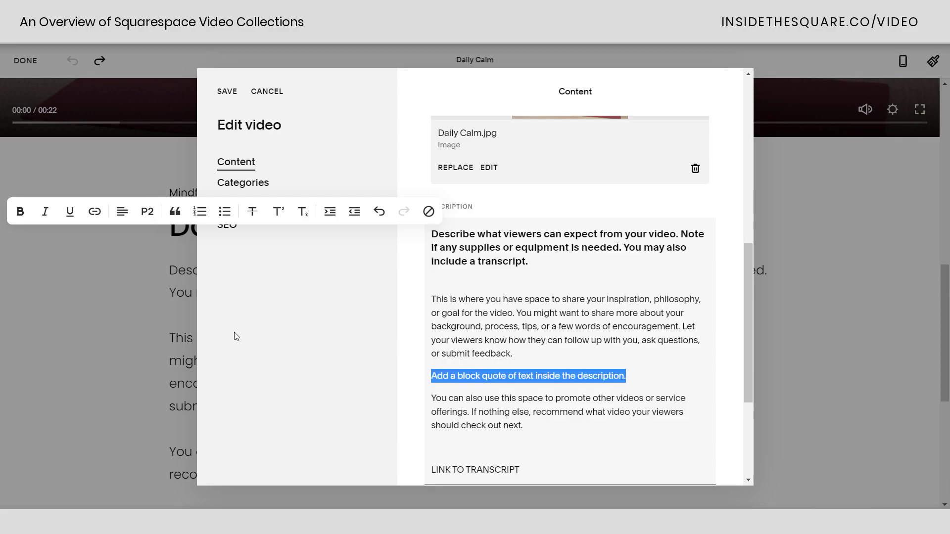
{"action": "left_click", "coordinate": [172, 206]}
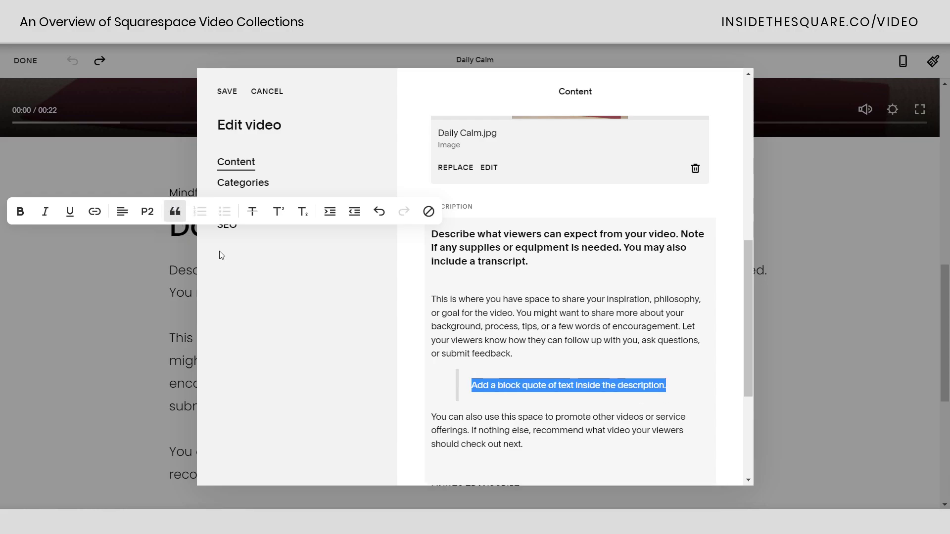
{"action": "left_click", "coordinate": [555, 380]}
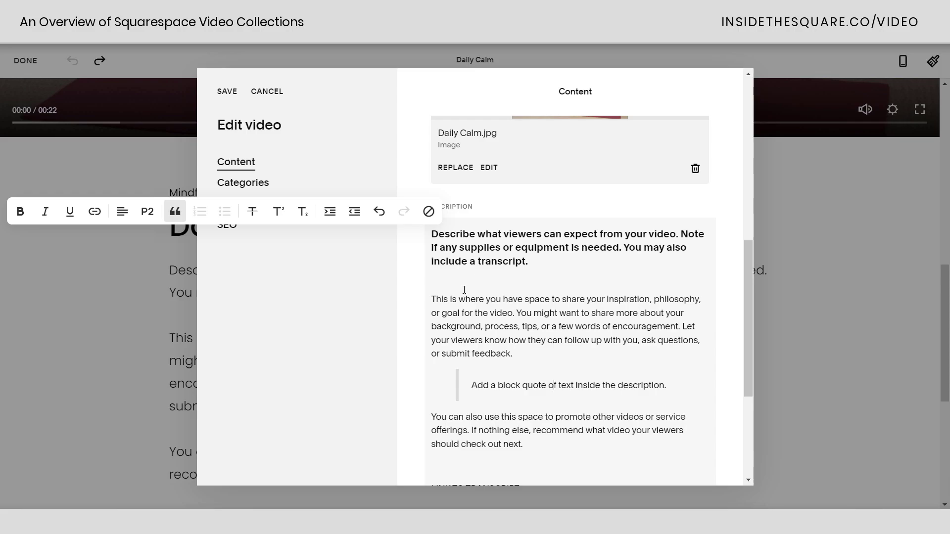
- Change the video's custom URL slug to title-of-your-video
{"action": "scroll", "coordinate": [589, 368], "scroll_direction": "up", "scroll_amount": 3}
{"action": "scroll", "coordinate": [588, 387], "scroll_direction": "down", "scroll_amount": 4}
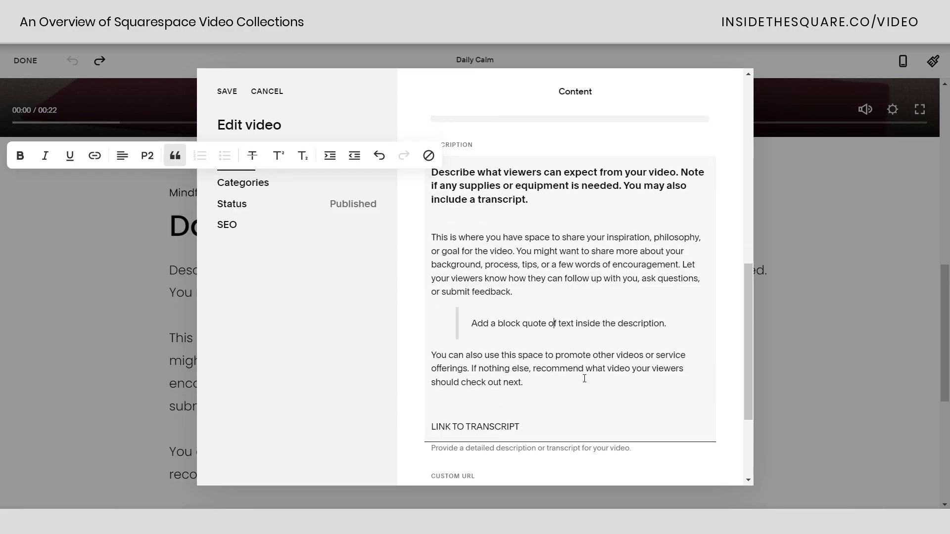
{"action": "scroll", "coordinate": [585, 378], "scroll_direction": "down", "scroll_amount": 3}
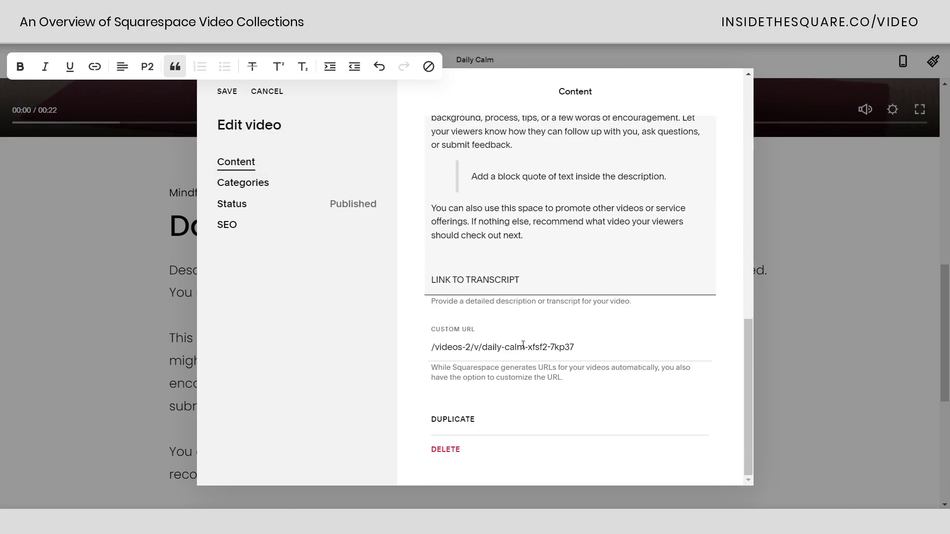
{"action": "left_click_drag", "start_coordinate": [587, 345], "coordinate": [484, 355]}
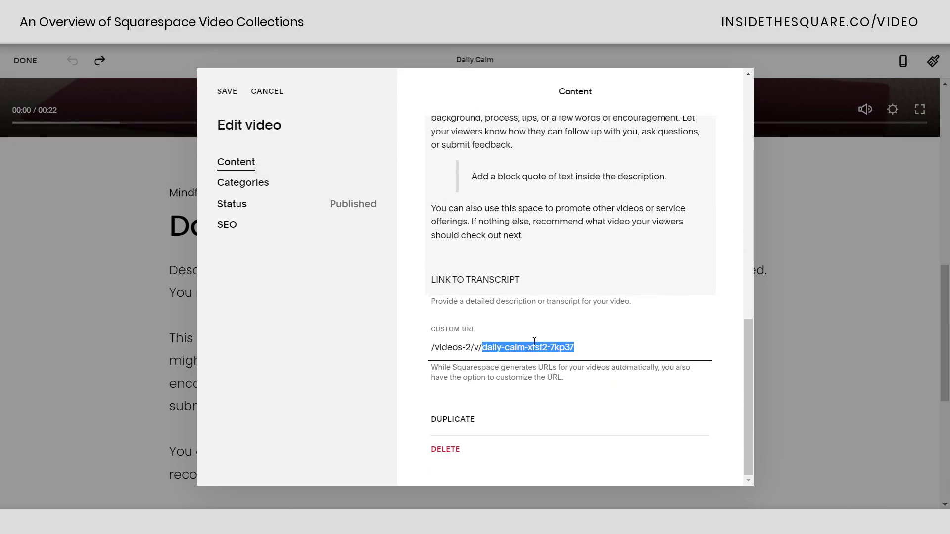
{"action": "type", "text": "title-of-your-video"}
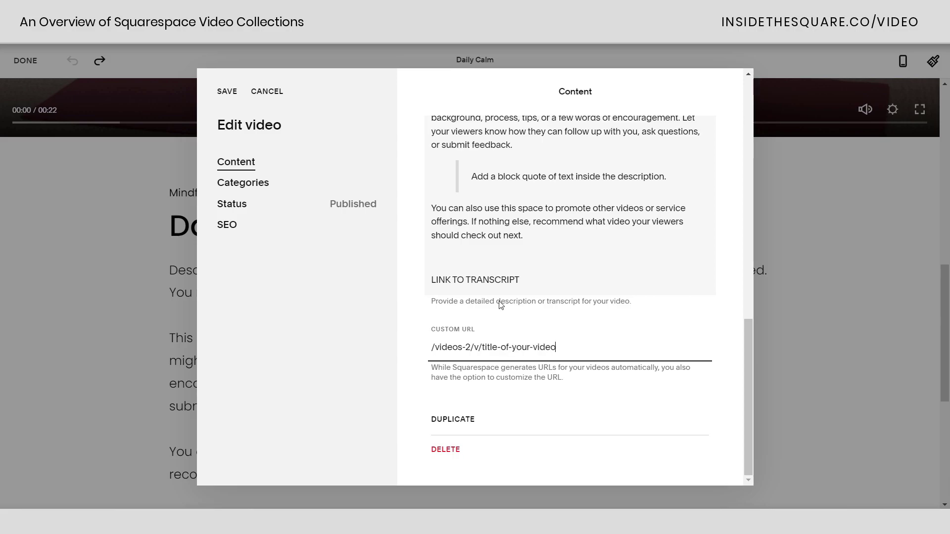
{"action": "left_click", "coordinate": [276, 184]}
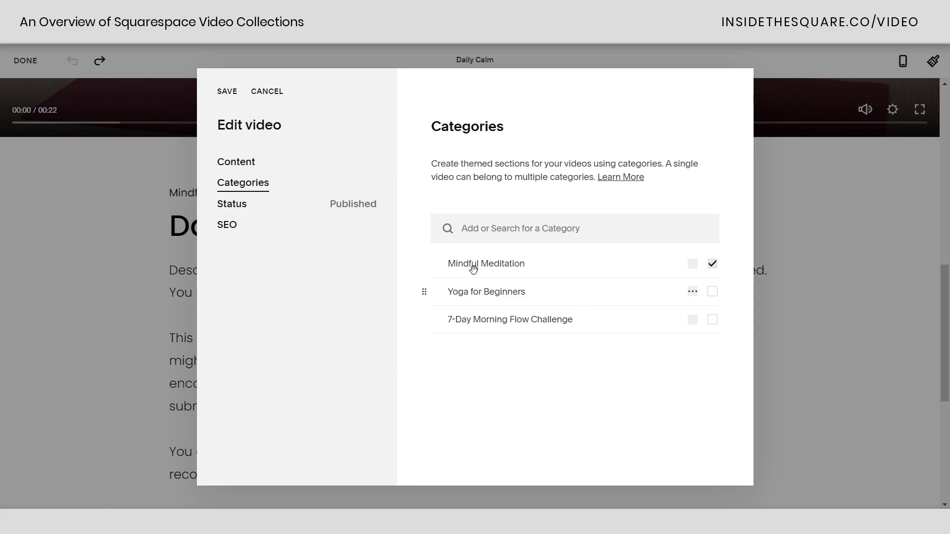
- Add Daily Calm to Yoga for Beginners and to a newly created New Category
{"action": "left_click", "coordinate": [712, 293]}
{"action": "left_click", "coordinate": [525, 231]}
{"action": "type", "text": "New Category"}
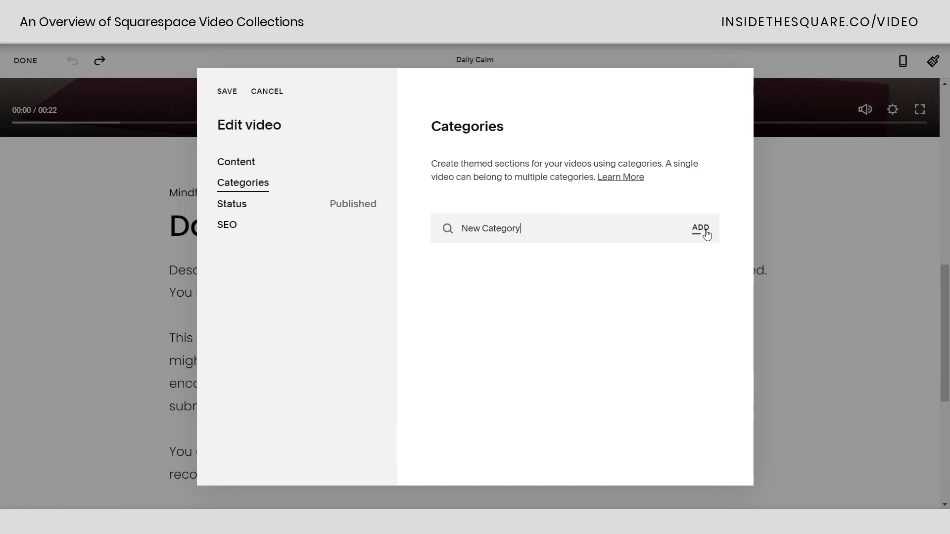
{"action": "left_click", "coordinate": [700, 228]}
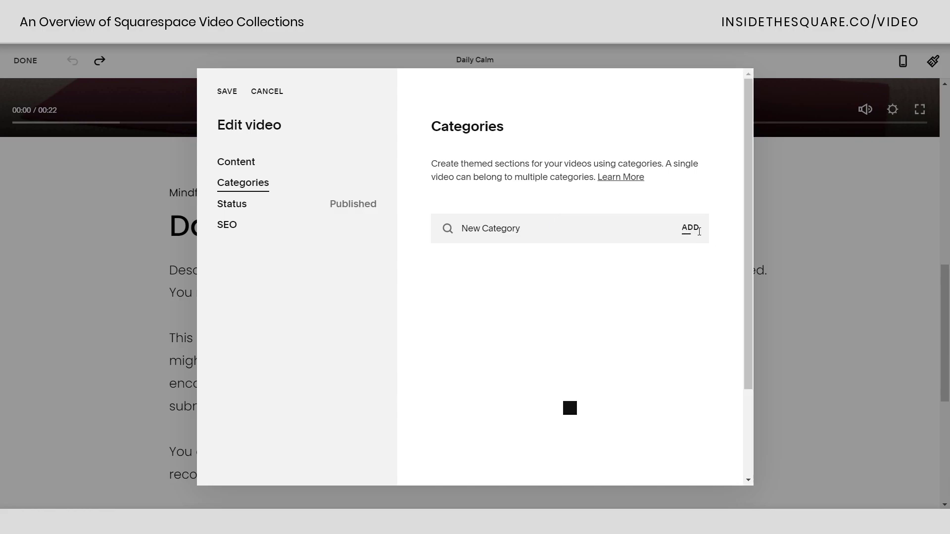
{"action": "left_click", "coordinate": [713, 264]}
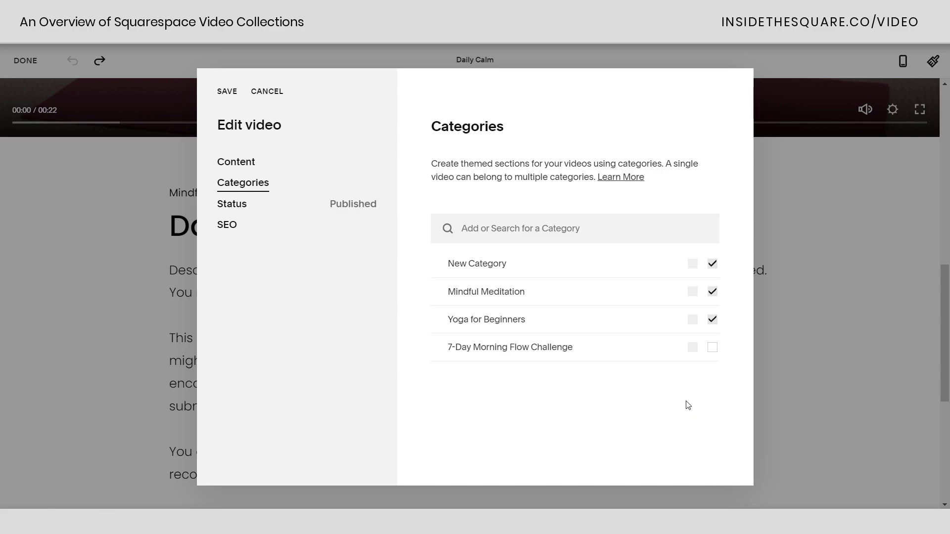
{"action": "left_click", "coordinate": [275, 213]}
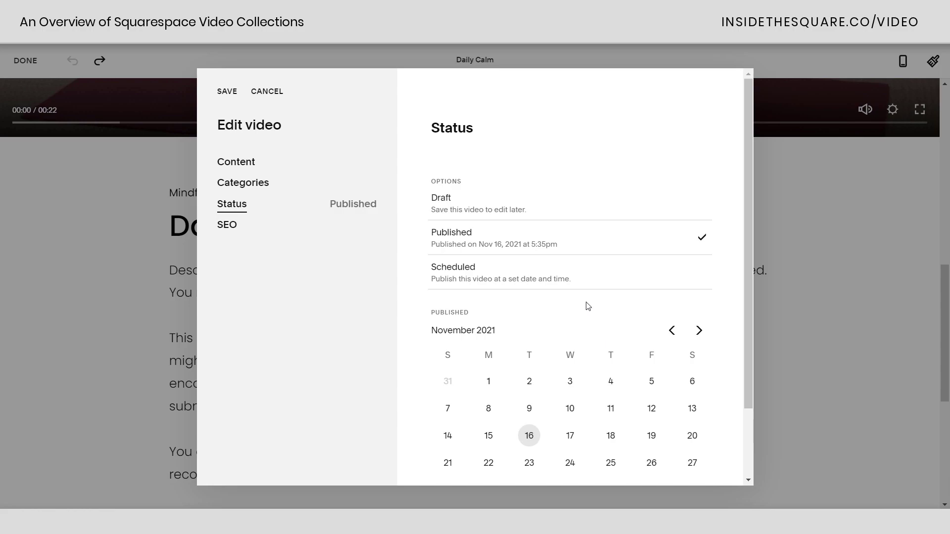
- Review the empty SEO title and description preview, then go back to the Content section
{"action": "left_click", "coordinate": [307, 222]}
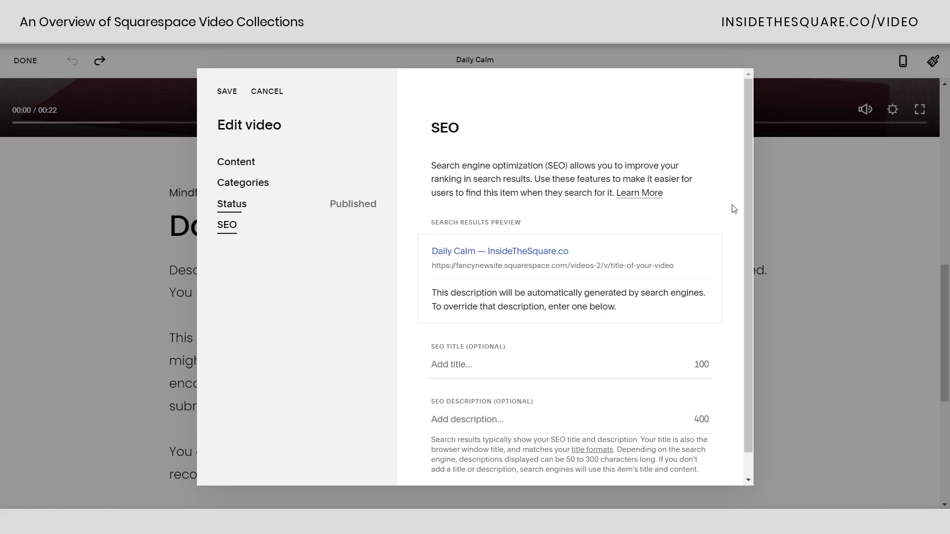
{"action": "scroll", "coordinate": [618, 412], "scroll_direction": "down", "scroll_amount": 1}
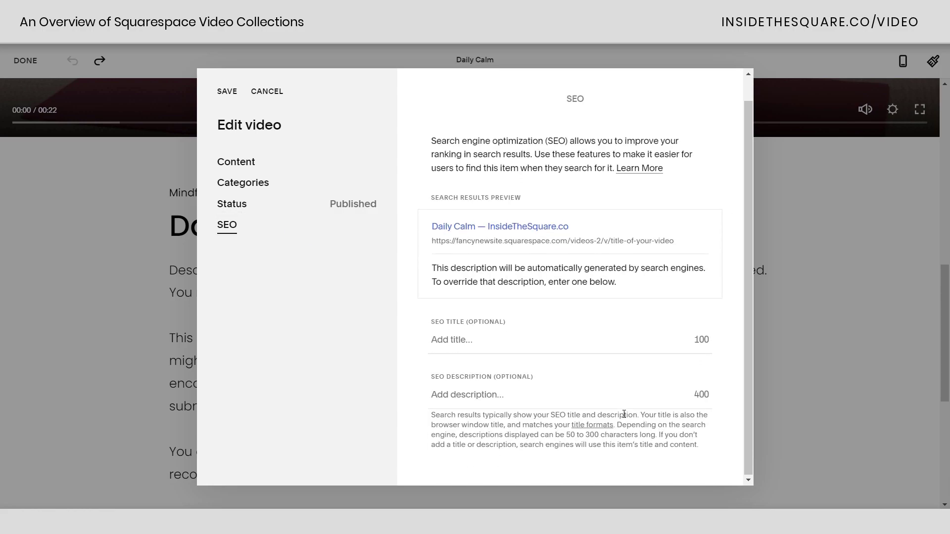
{"action": "scroll", "coordinate": [562, 264], "scroll_direction": "up", "scroll_amount": 1}
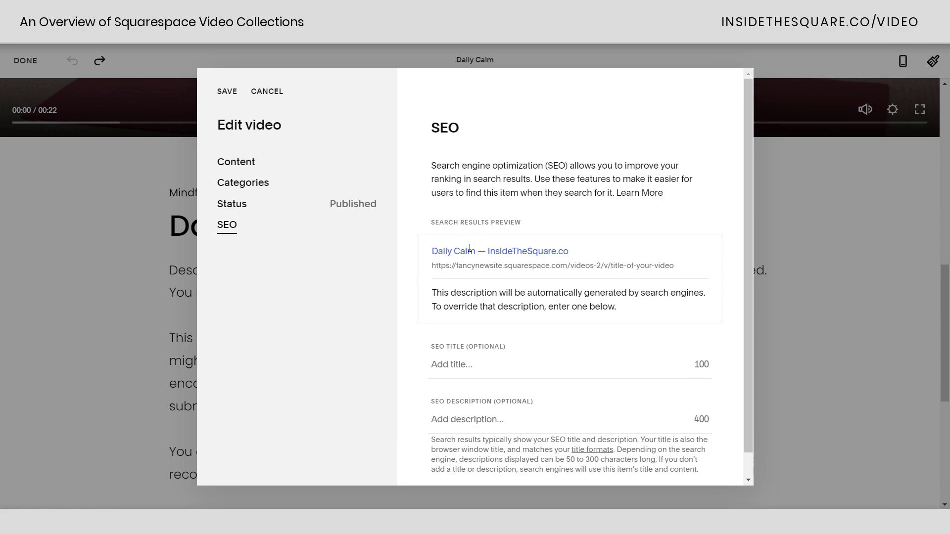
{"action": "left_click", "coordinate": [246, 164]}
{"action": "scroll", "coordinate": [525, 356], "scroll_direction": "down", "scroll_amount": 5}
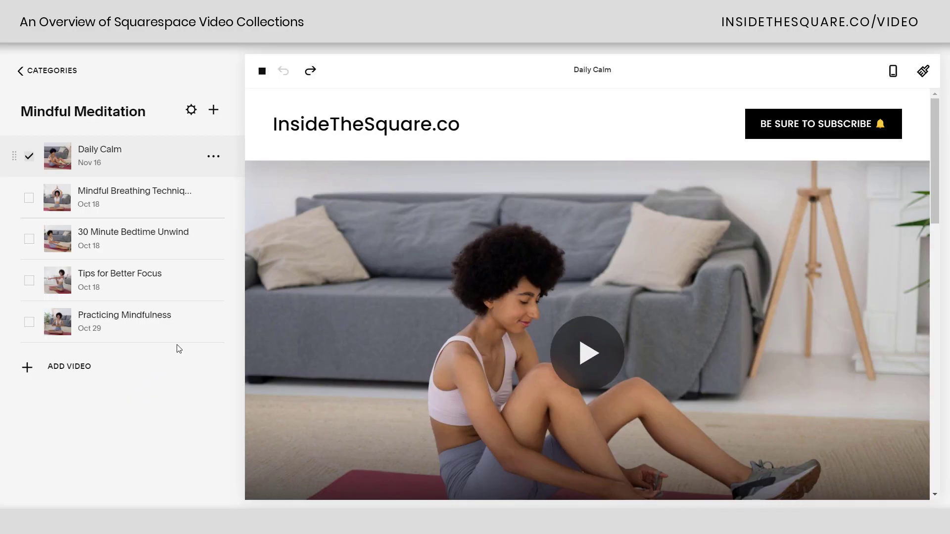
- Preview the Tips for Better Focus video and open its Edit video dialog
{"action": "left_click", "coordinate": [154, 292]}
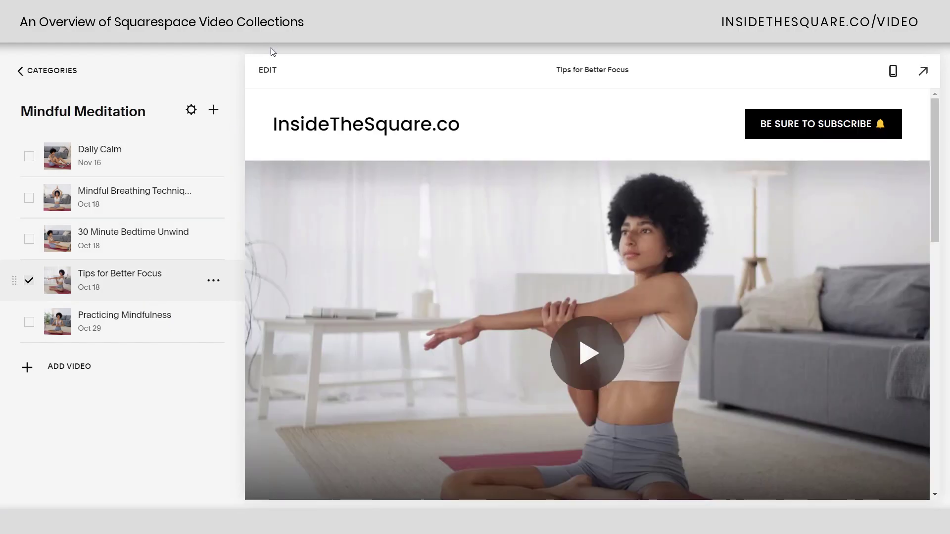
{"action": "left_click", "coordinate": [269, 70]}
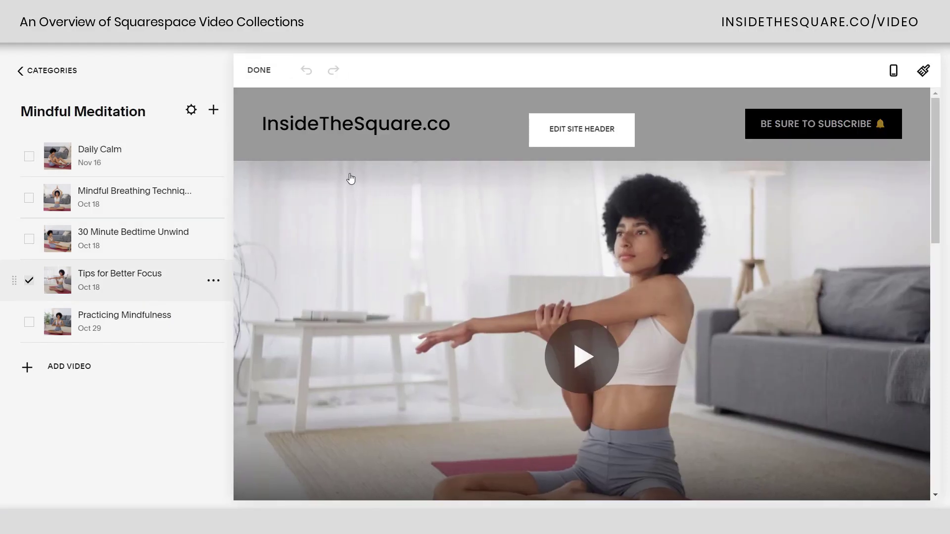
{"action": "mouse_move", "coordinate": [766, 210]}
{"action": "left_click", "coordinate": [885, 202]}
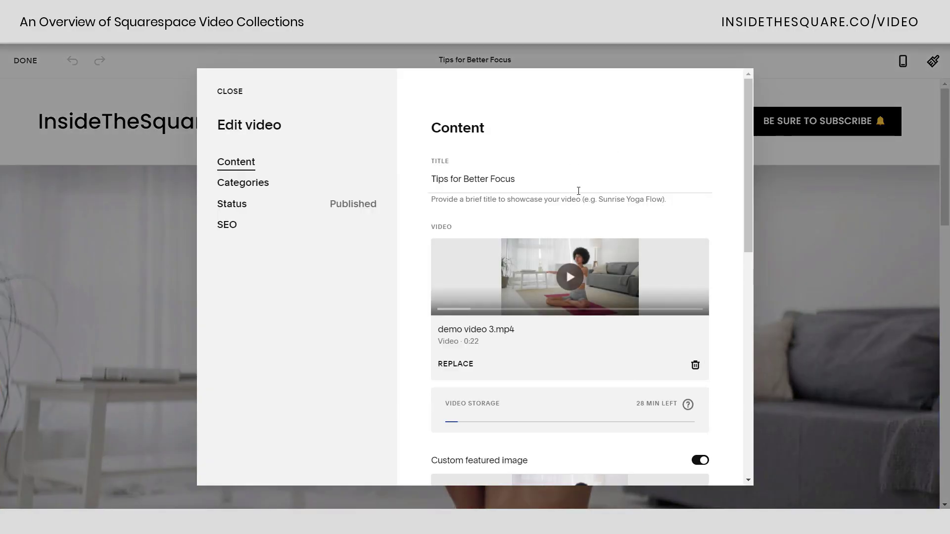
- Select the whole Tips for Better Focus title, then scroll down to the description
{"action": "left_click", "coordinate": [560, 174]}
{"action": "key", "text": "ctrl+a"}
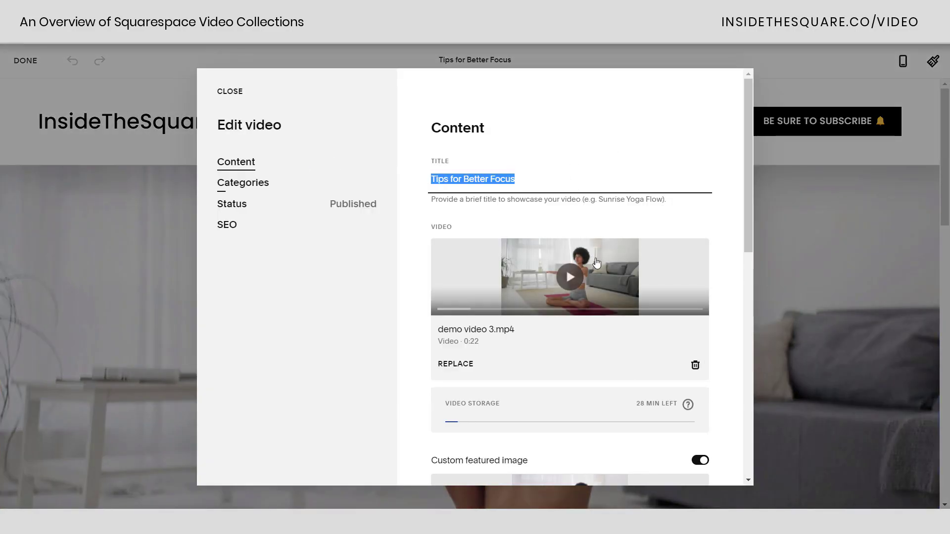
{"action": "scroll", "coordinate": [595, 260], "scroll_direction": "down", "scroll_amount": 1}
{"action": "scroll", "coordinate": [596, 260], "scroll_direction": "down", "scroll_amount": 1}
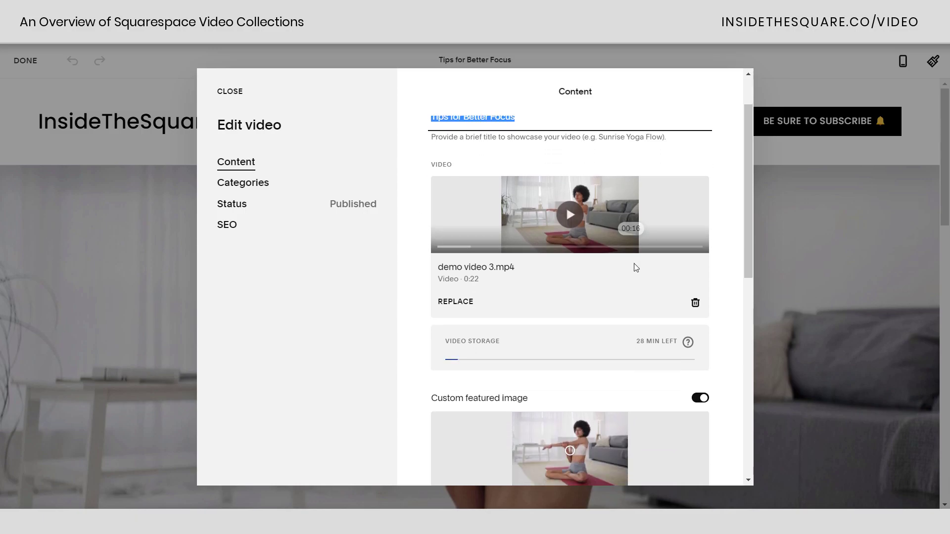
{"action": "scroll", "coordinate": [598, 263], "scroll_direction": "down", "scroll_amount": 4}
{"action": "scroll", "coordinate": [545, 346], "scroll_direction": "down", "scroll_amount": 5}
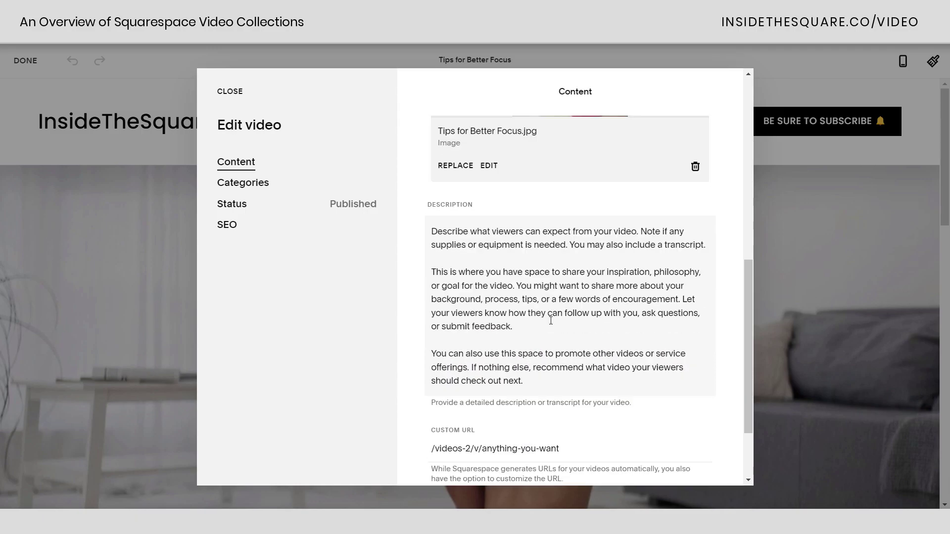
- Select the first description paragraph and check its text style and link options, changing nothing
{"action": "left_click_drag", "start_coordinate": [706, 185], "coordinate": [430, 167]}
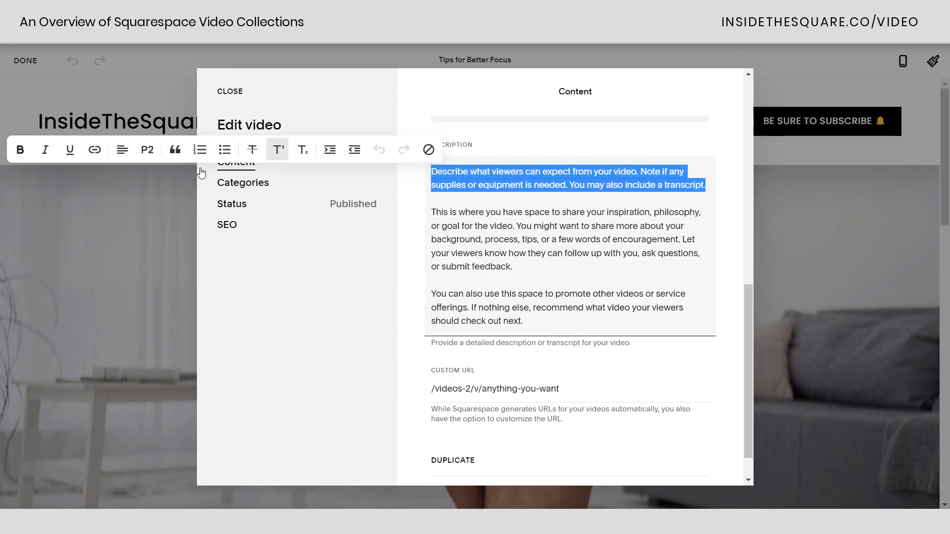
{"action": "left_click", "coordinate": [147, 150]}
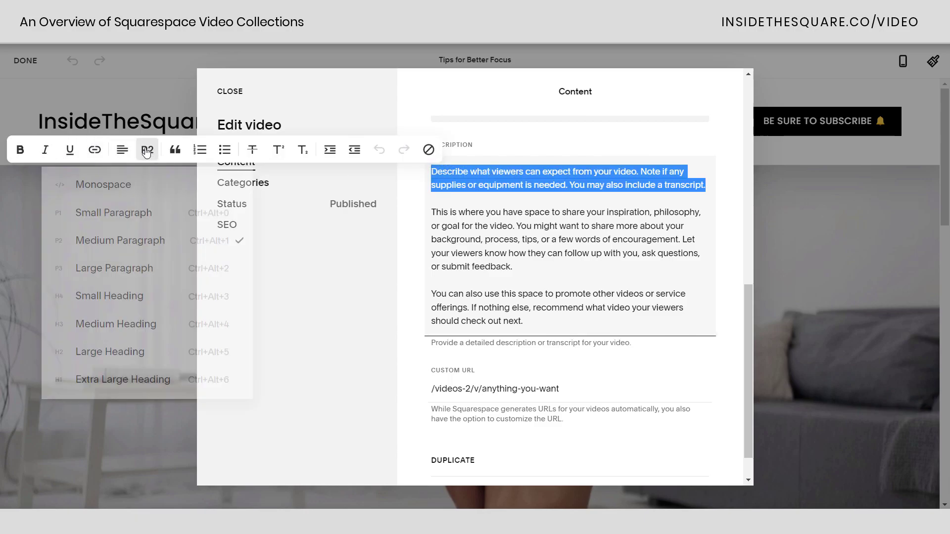
{"action": "left_click", "coordinate": [102, 145]}
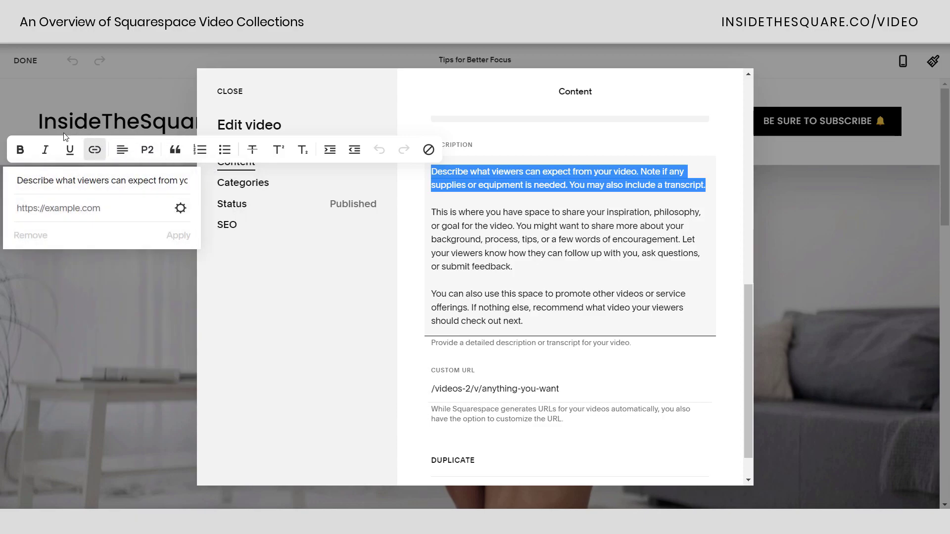
{"action": "left_click", "coordinate": [98, 150]}
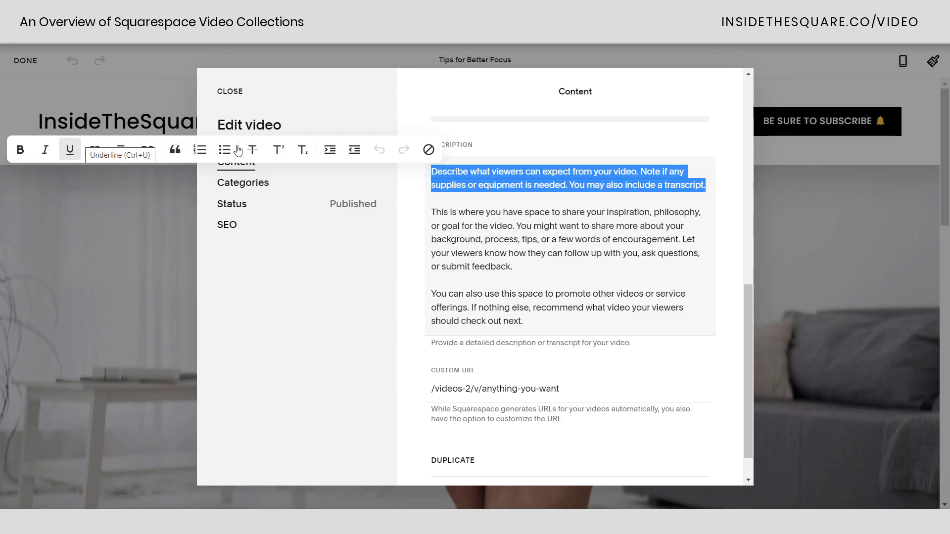
{"action": "left_click", "coordinate": [607, 376]}
- Select the custom URL slug and show the video's category assignments
{"action": "left_click_drag", "start_coordinate": [559, 389], "coordinate": [481, 388]}
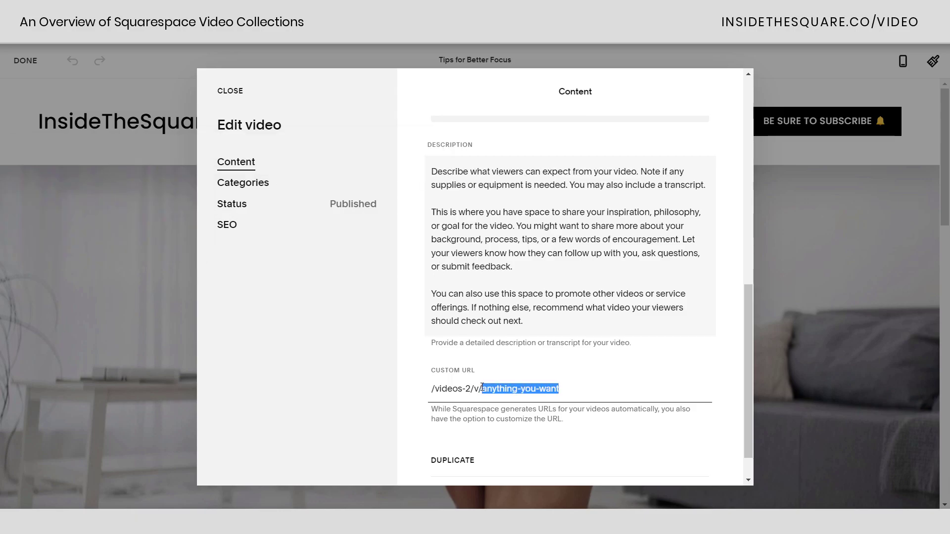
{"action": "scroll", "coordinate": [576, 407], "scroll_direction": "down", "scroll_amount": 1}
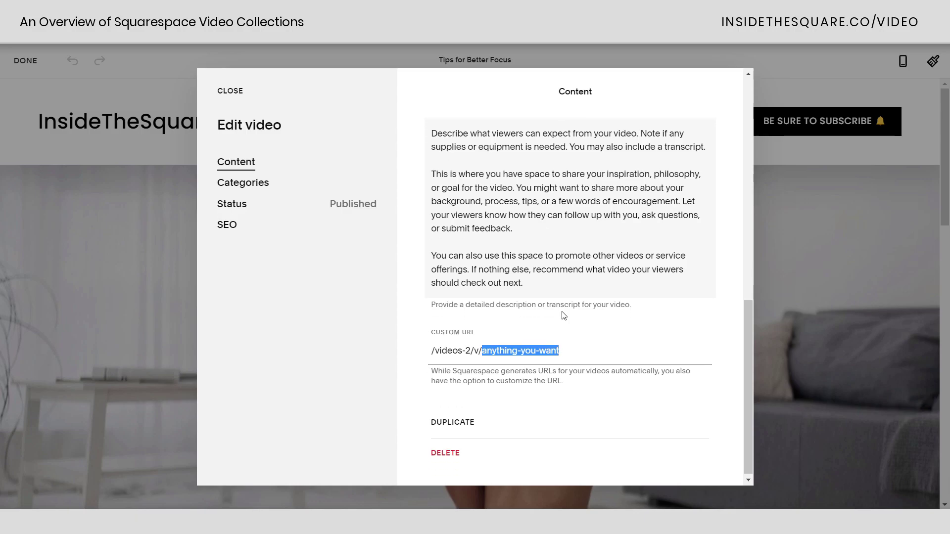
{"action": "left_click", "coordinate": [267, 185]}
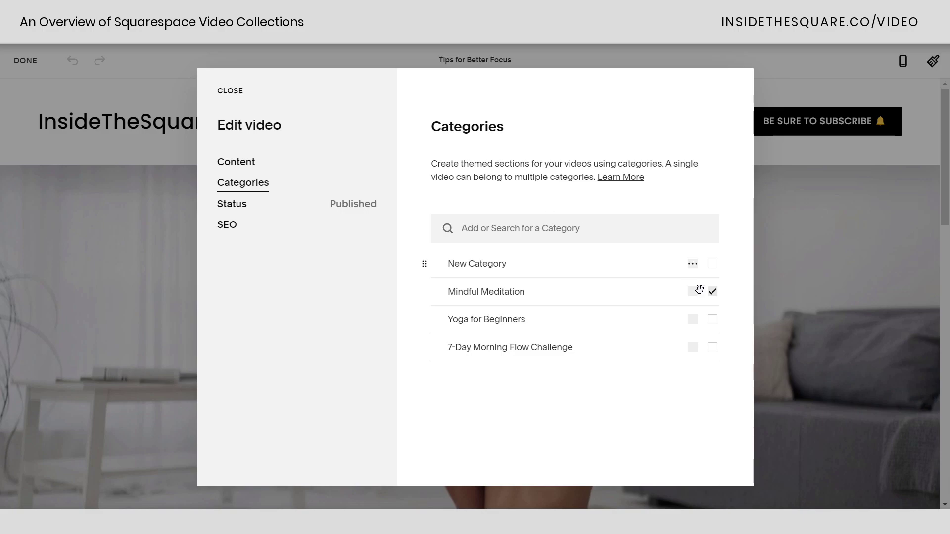
- Add Tips for Better Focus to New Category, then review its Status and SEO settings
{"action": "left_click", "coordinate": [714, 266]}
{"action": "left_click", "coordinate": [258, 205]}
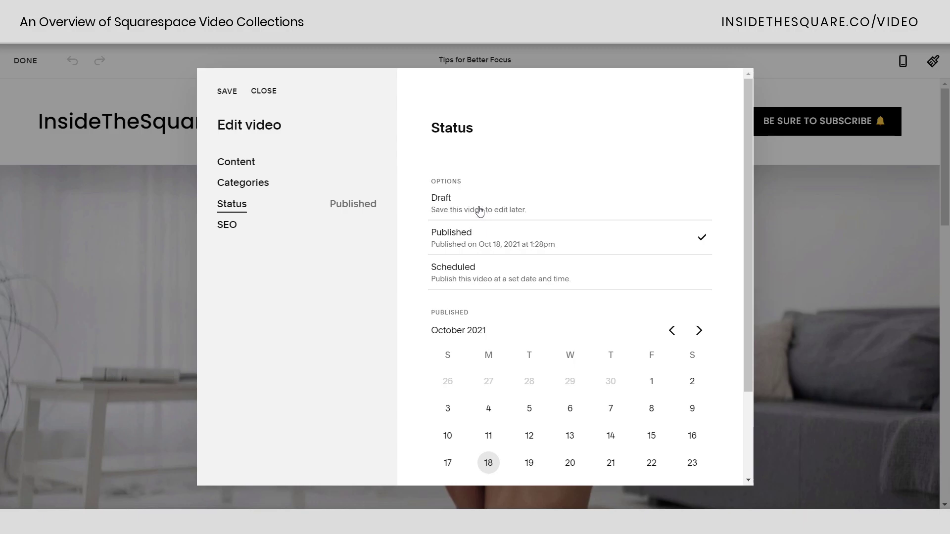
{"action": "left_click", "coordinate": [265, 243]}
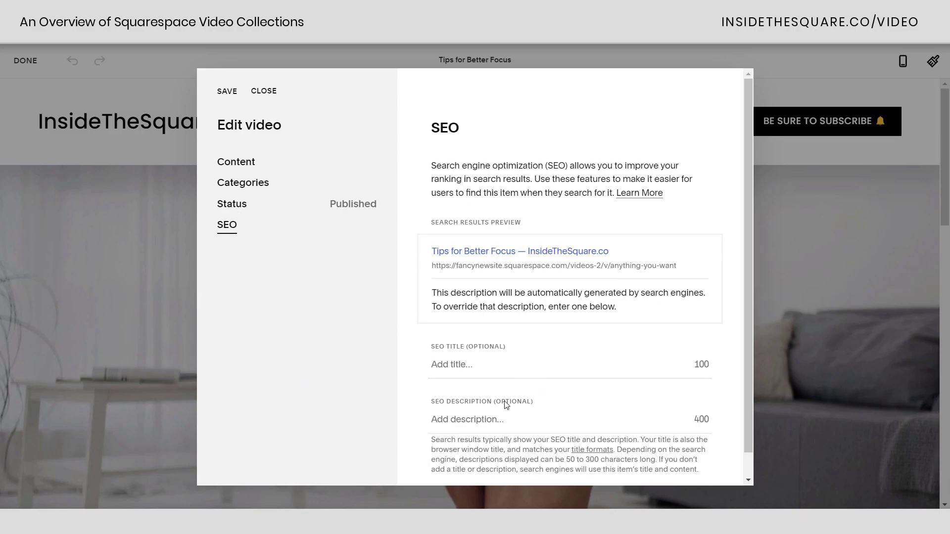
{"action": "scroll", "coordinate": [518, 416], "scroll_direction": "down", "scroll_amount": 1}
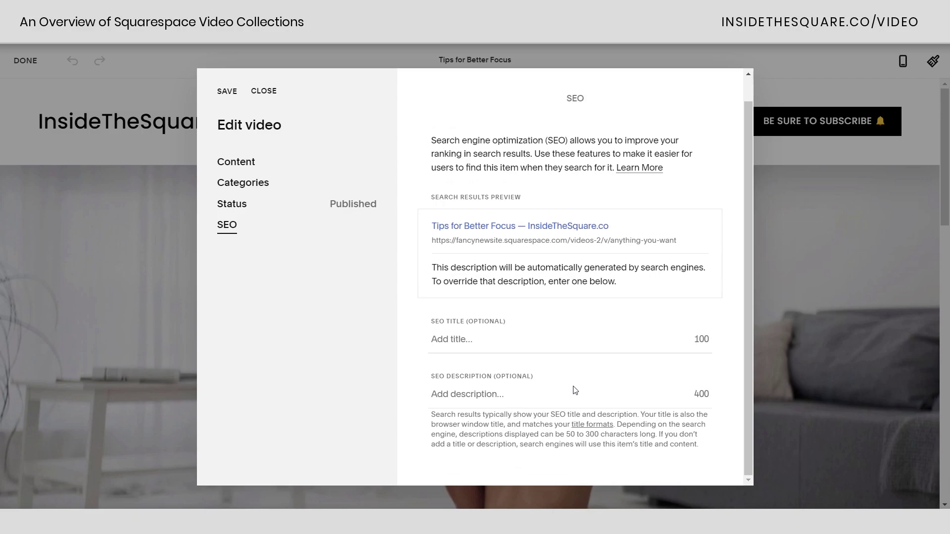
{"action": "scroll", "coordinate": [581, 392], "scroll_direction": "up", "scroll_amount": 1}
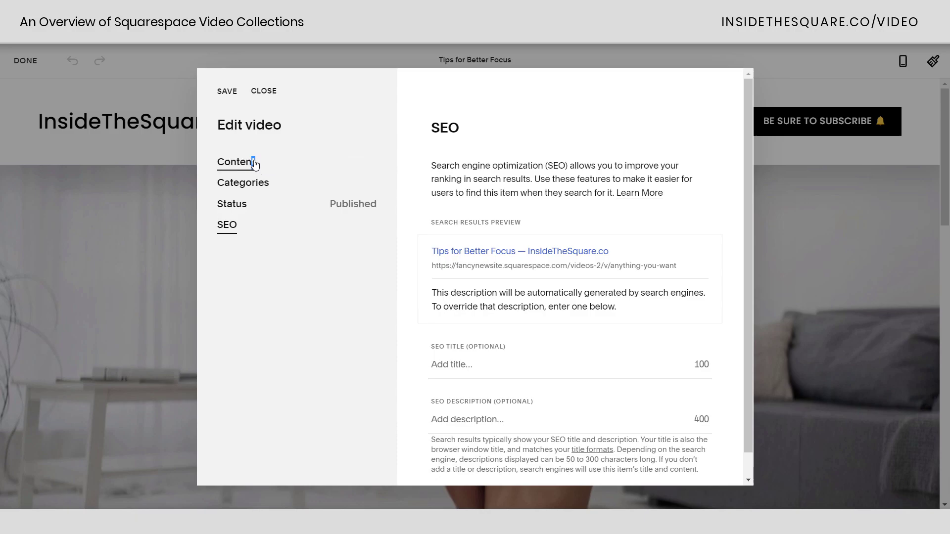
- Recheck the Content description, leave it unchanged, and save the video
{"action": "left_click", "coordinate": [252, 164]}
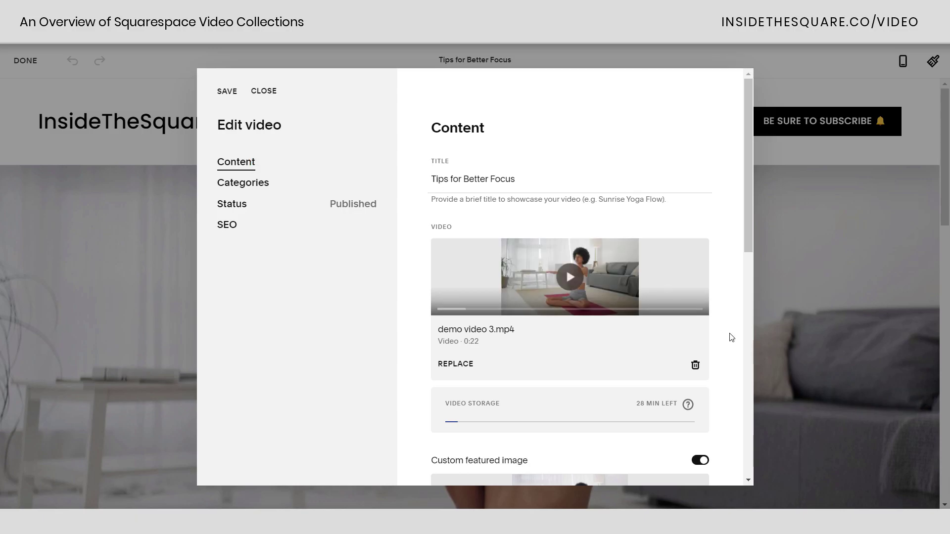
{"action": "scroll", "coordinate": [729, 335], "scroll_direction": "down", "scroll_amount": 10}
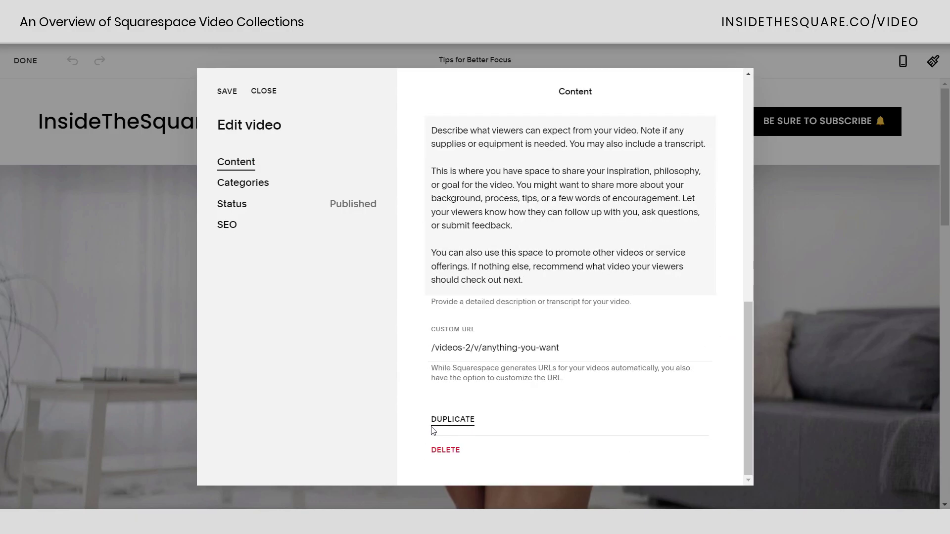
{"action": "scroll", "coordinate": [567, 399], "scroll_direction": "up", "scroll_amount": 1}
{"action": "scroll", "coordinate": [566, 399], "scroll_direction": "up", "scroll_amount": 2}
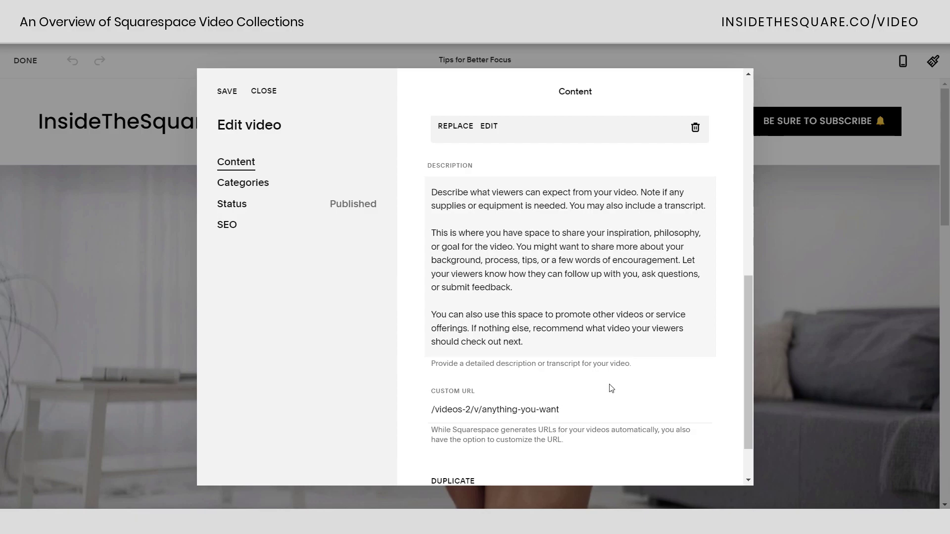
{"action": "left_click", "coordinate": [552, 342]}
{"action": "key", "text": "ctrl+a"}
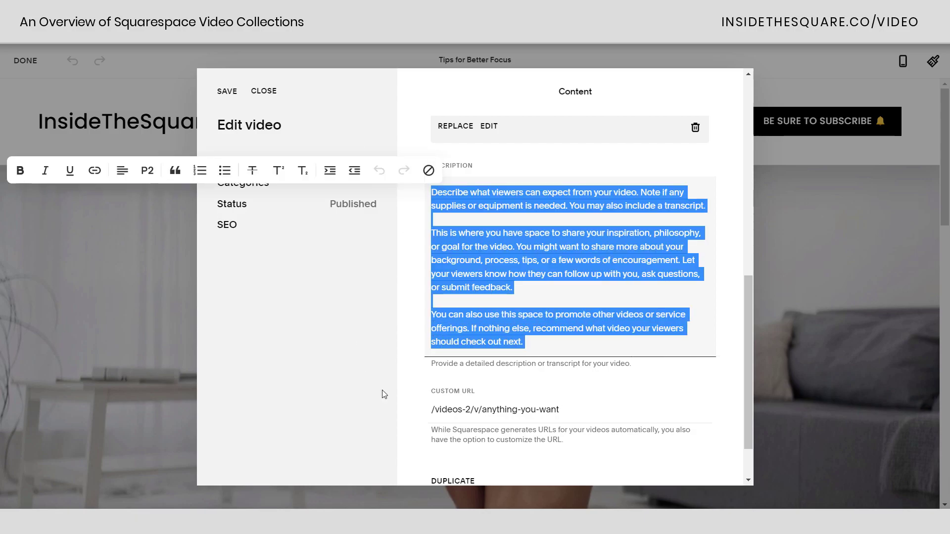
{"action": "left_click", "coordinate": [387, 374]}
{"action": "scroll", "coordinate": [425, 405], "scroll_direction": "down", "scroll_amount": 2}
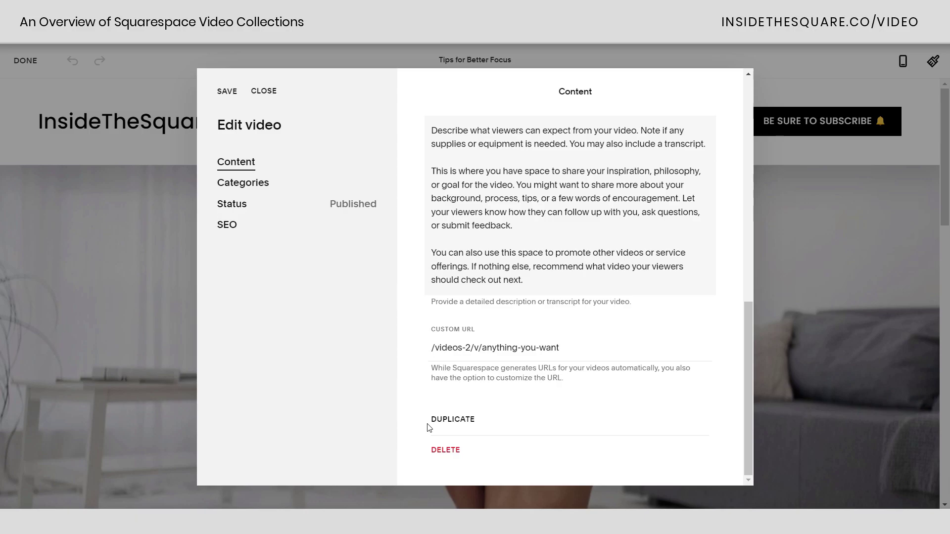
{"action": "left_click", "coordinate": [227, 92]}
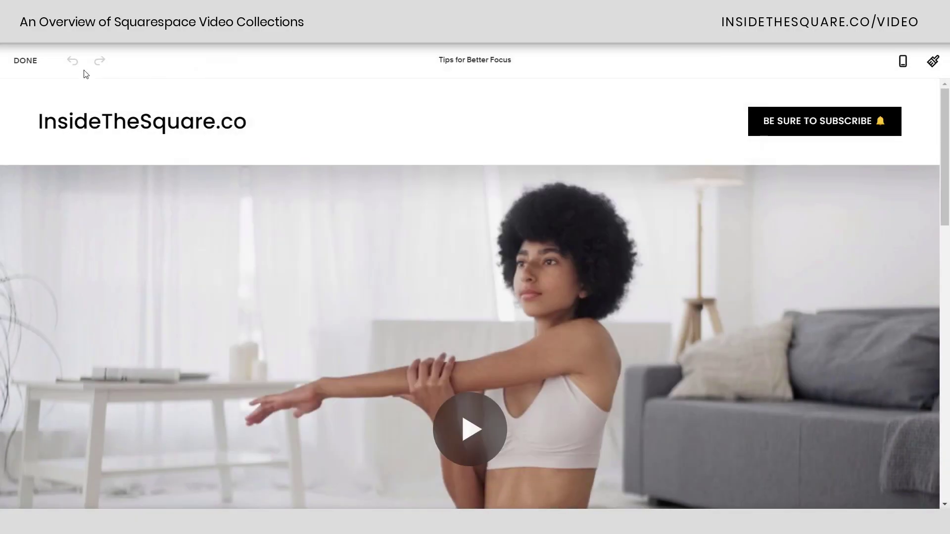
- Finish page editing, then review the 5 Tips for Beginners video's content, categories and status
{"action": "left_click", "coordinate": [25, 61]}
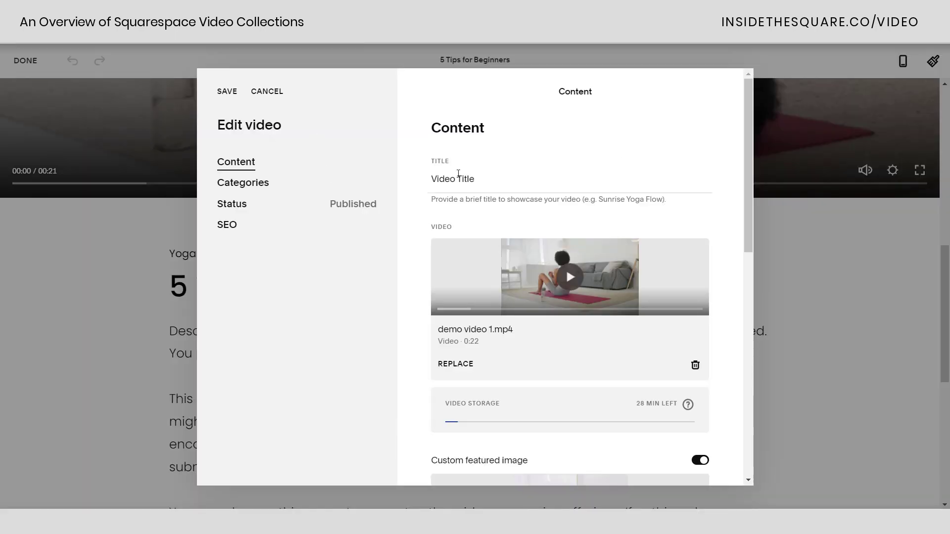
{"action": "scroll", "coordinate": [680, 187], "scroll_direction": "down", "scroll_amount": 1}
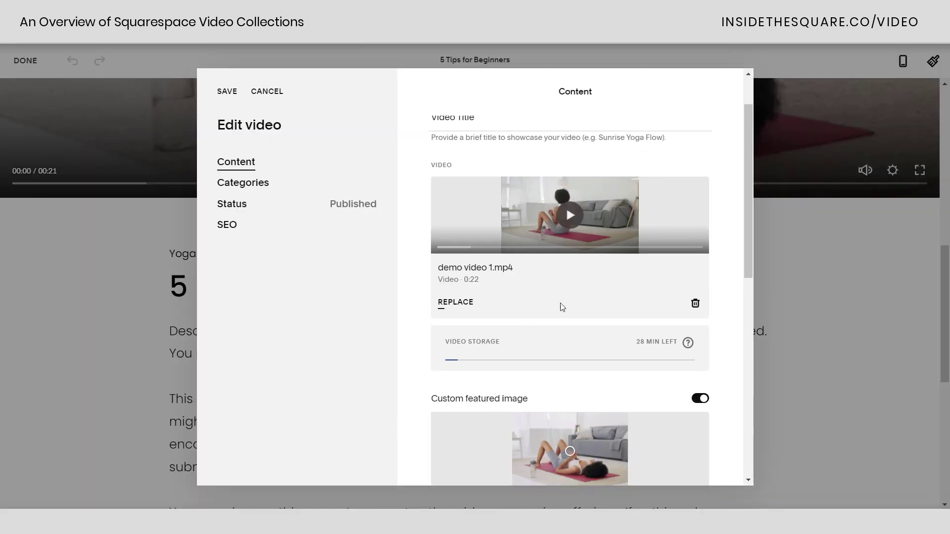
{"action": "scroll", "coordinate": [602, 281], "scroll_direction": "down", "scroll_amount": 2}
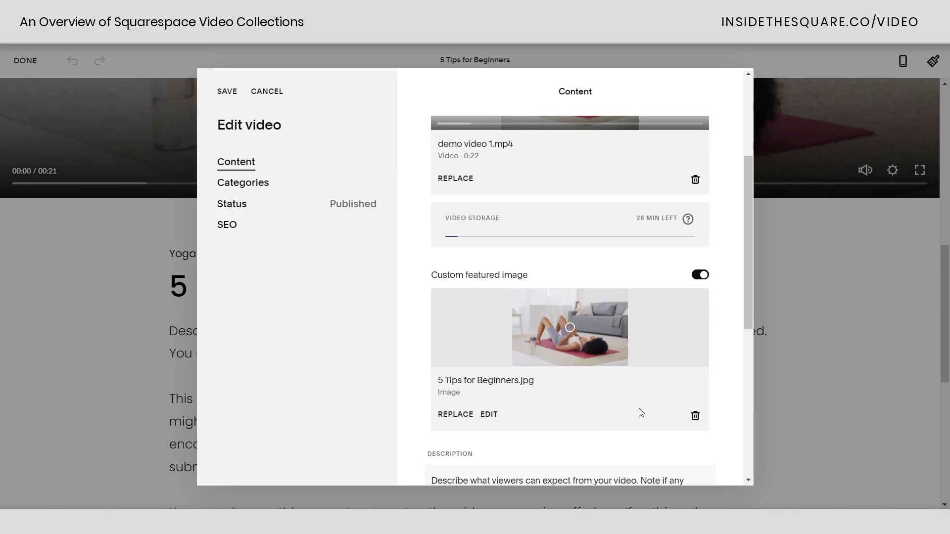
{"action": "scroll", "coordinate": [618, 387], "scroll_direction": "down", "scroll_amount": 6}
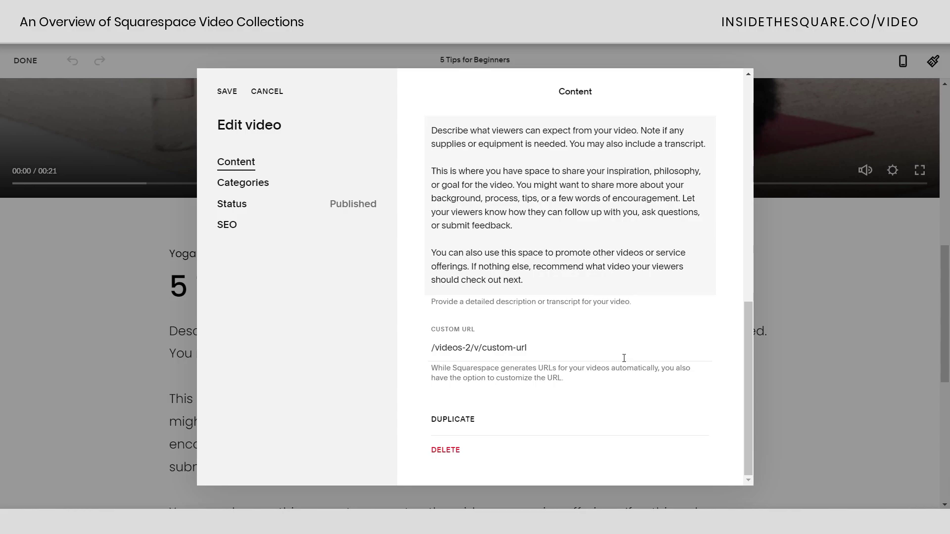
{"action": "left_click", "coordinate": [273, 187]}
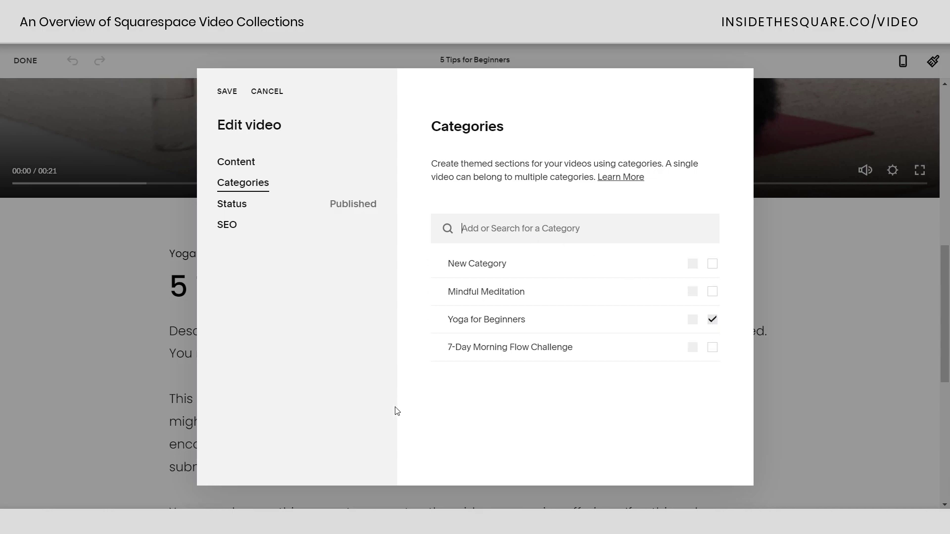
{"action": "left_click", "coordinate": [237, 205]}
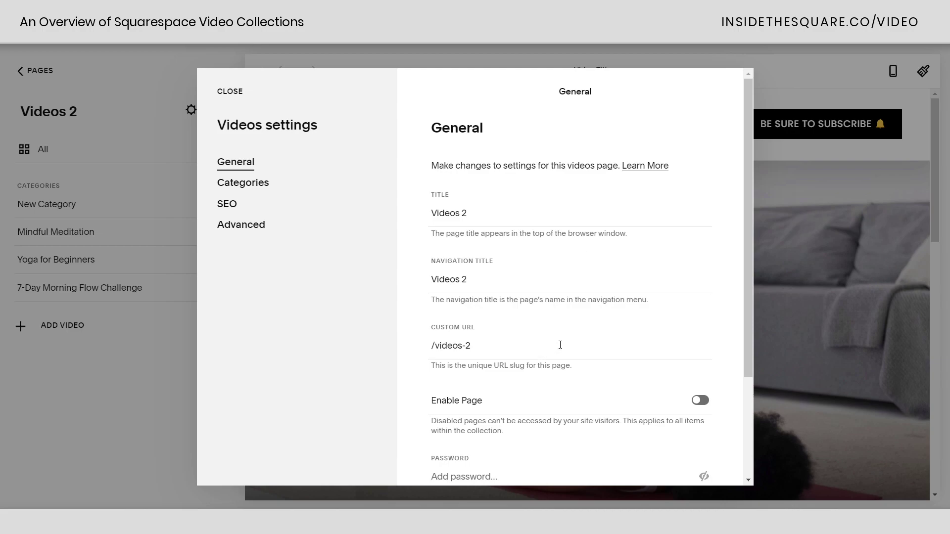
- Browse the Videos 2 Categories, SEO and Advanced settings, ending at Page Header Code Injection
{"action": "scroll", "coordinate": [561, 342], "scroll_direction": "down", "scroll_amount": 2}
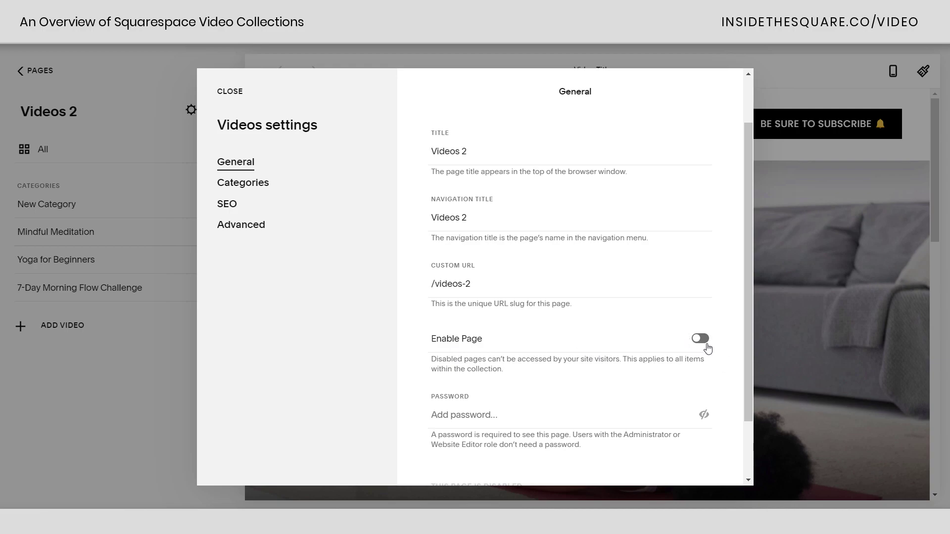
{"action": "left_click", "coordinate": [257, 187]}
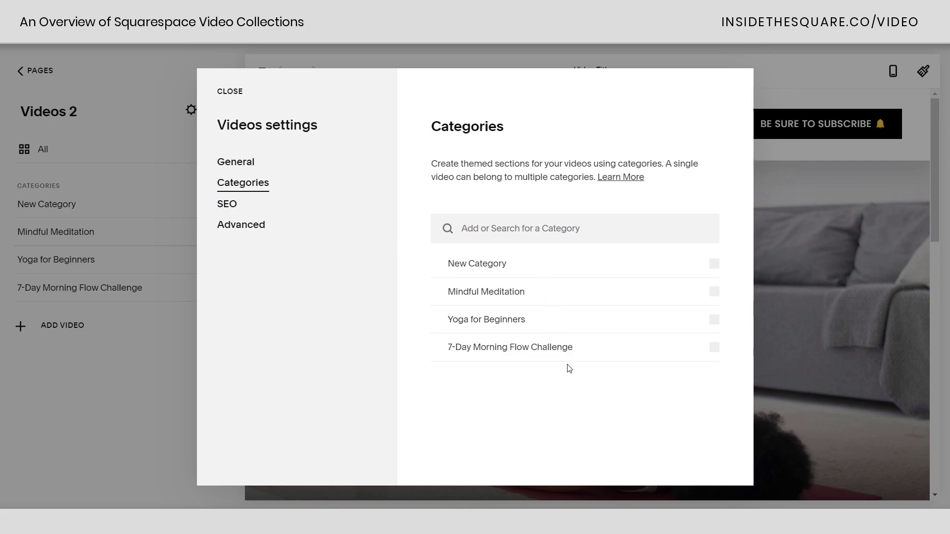
{"action": "left_click", "coordinate": [230, 208]}
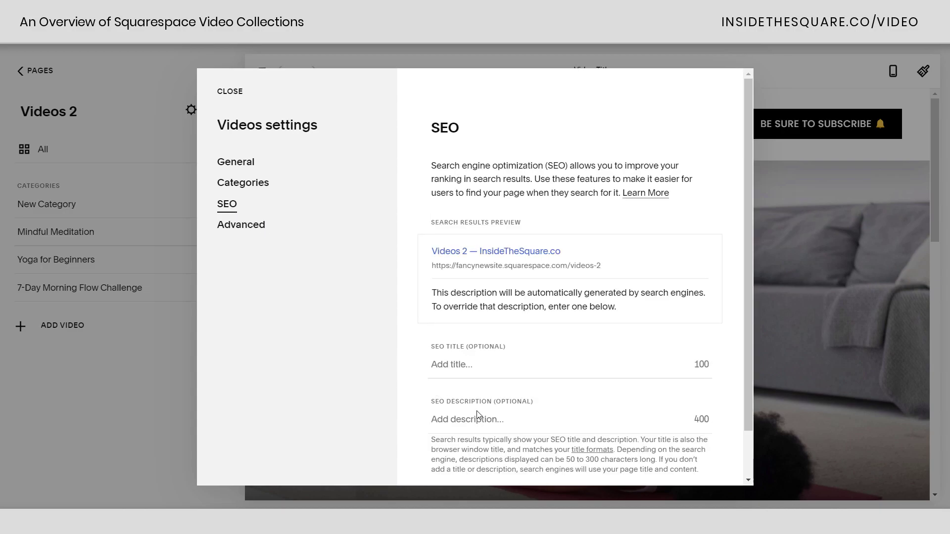
{"action": "left_click", "coordinate": [304, 231]}
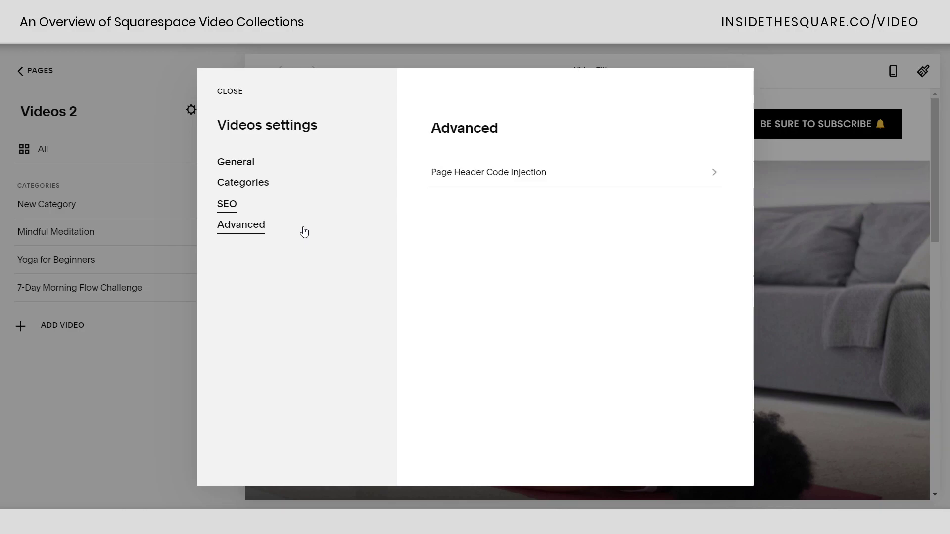
{"action": "left_click", "coordinate": [497, 168]}
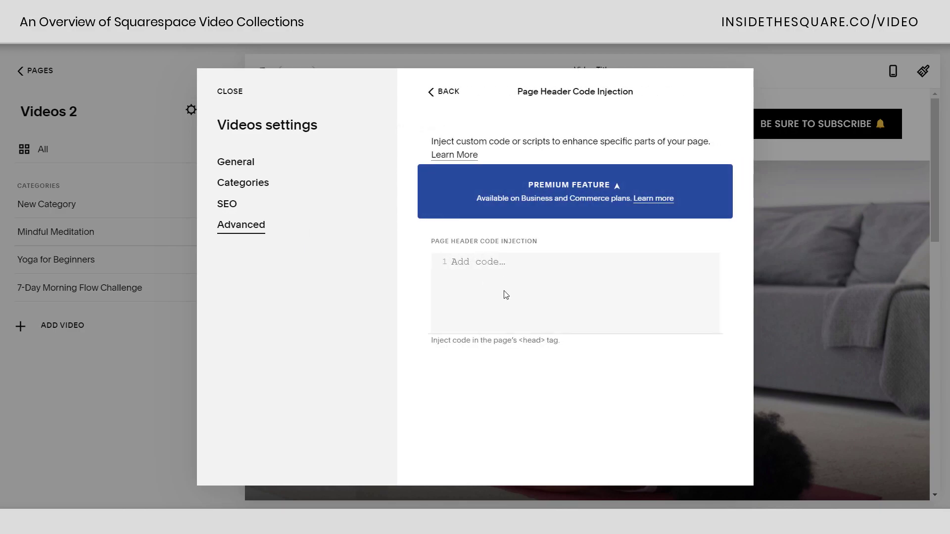